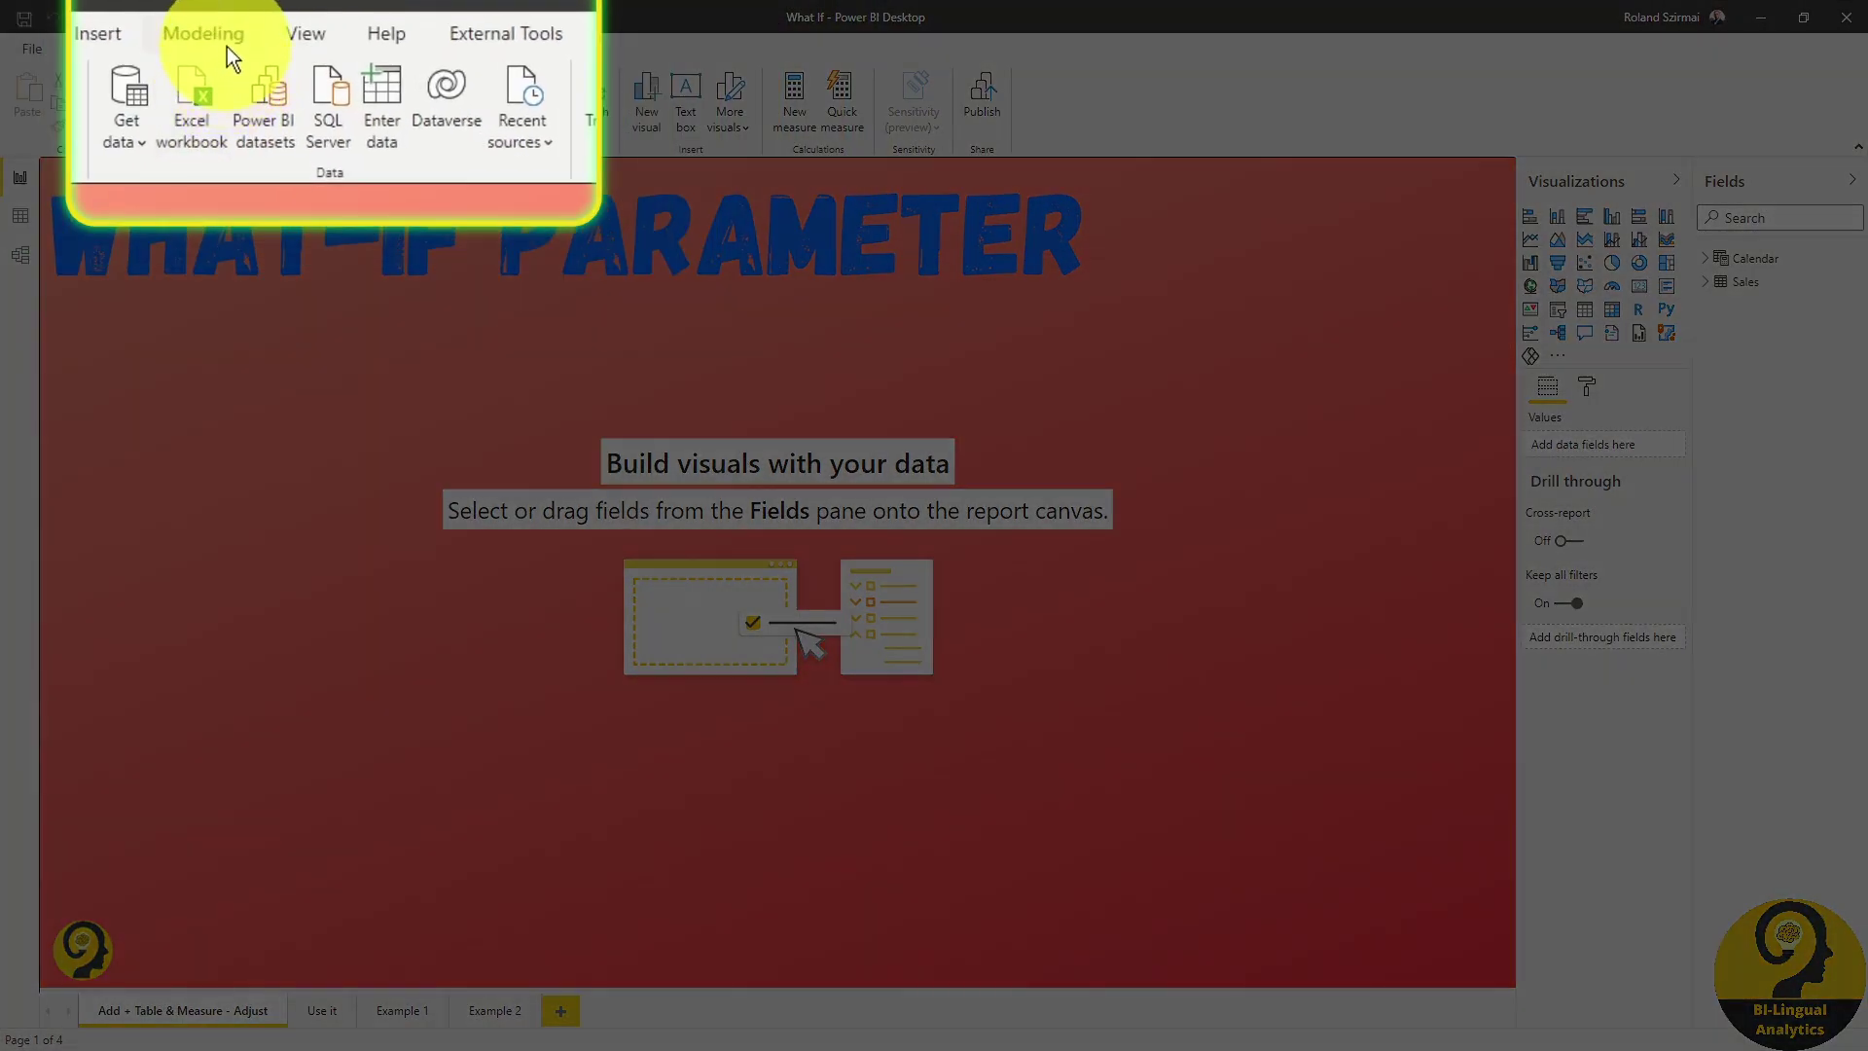
# - Create a whole-number Forecast what-if parameter (0–20, step 1) and move its slicer below the title
pyautogui.click(239, 49)
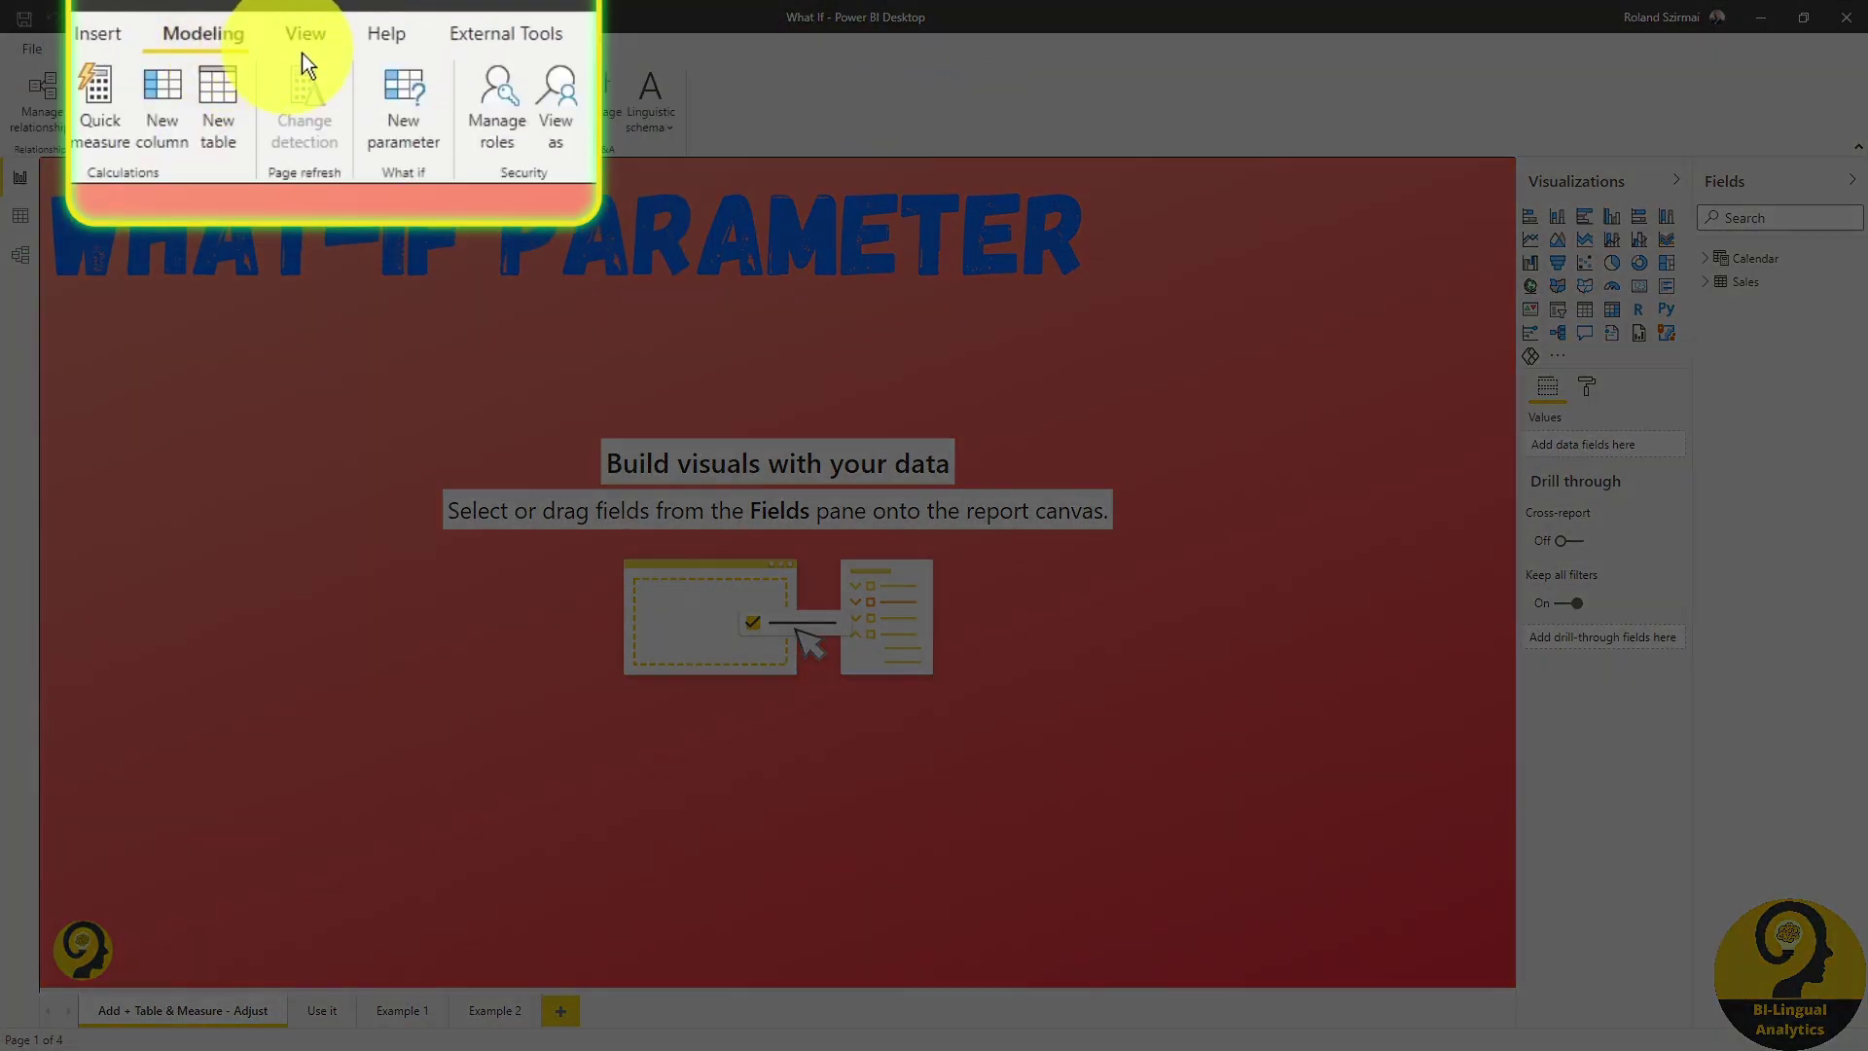
pyautogui.click(408, 115)
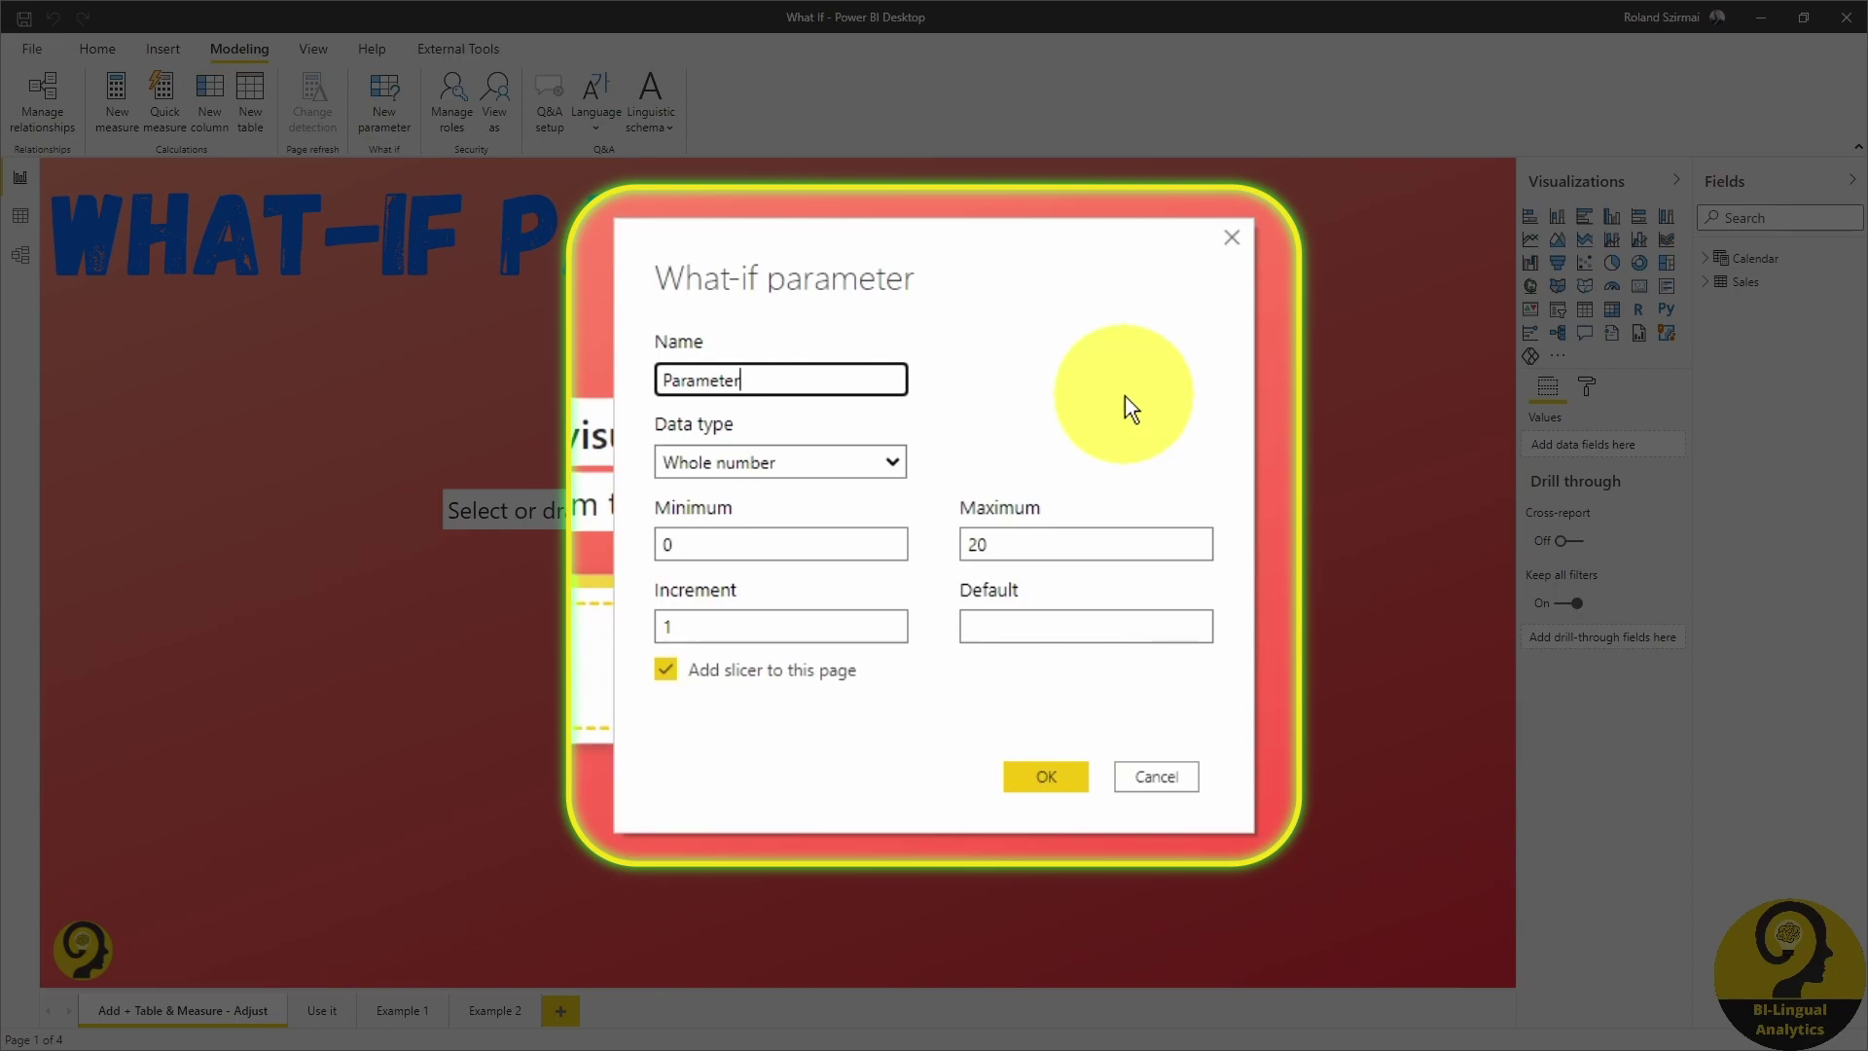
pyautogui.hotkey('ctrl', 'a')
pyautogui.write('Forecast')
pyautogui.click(896, 465)
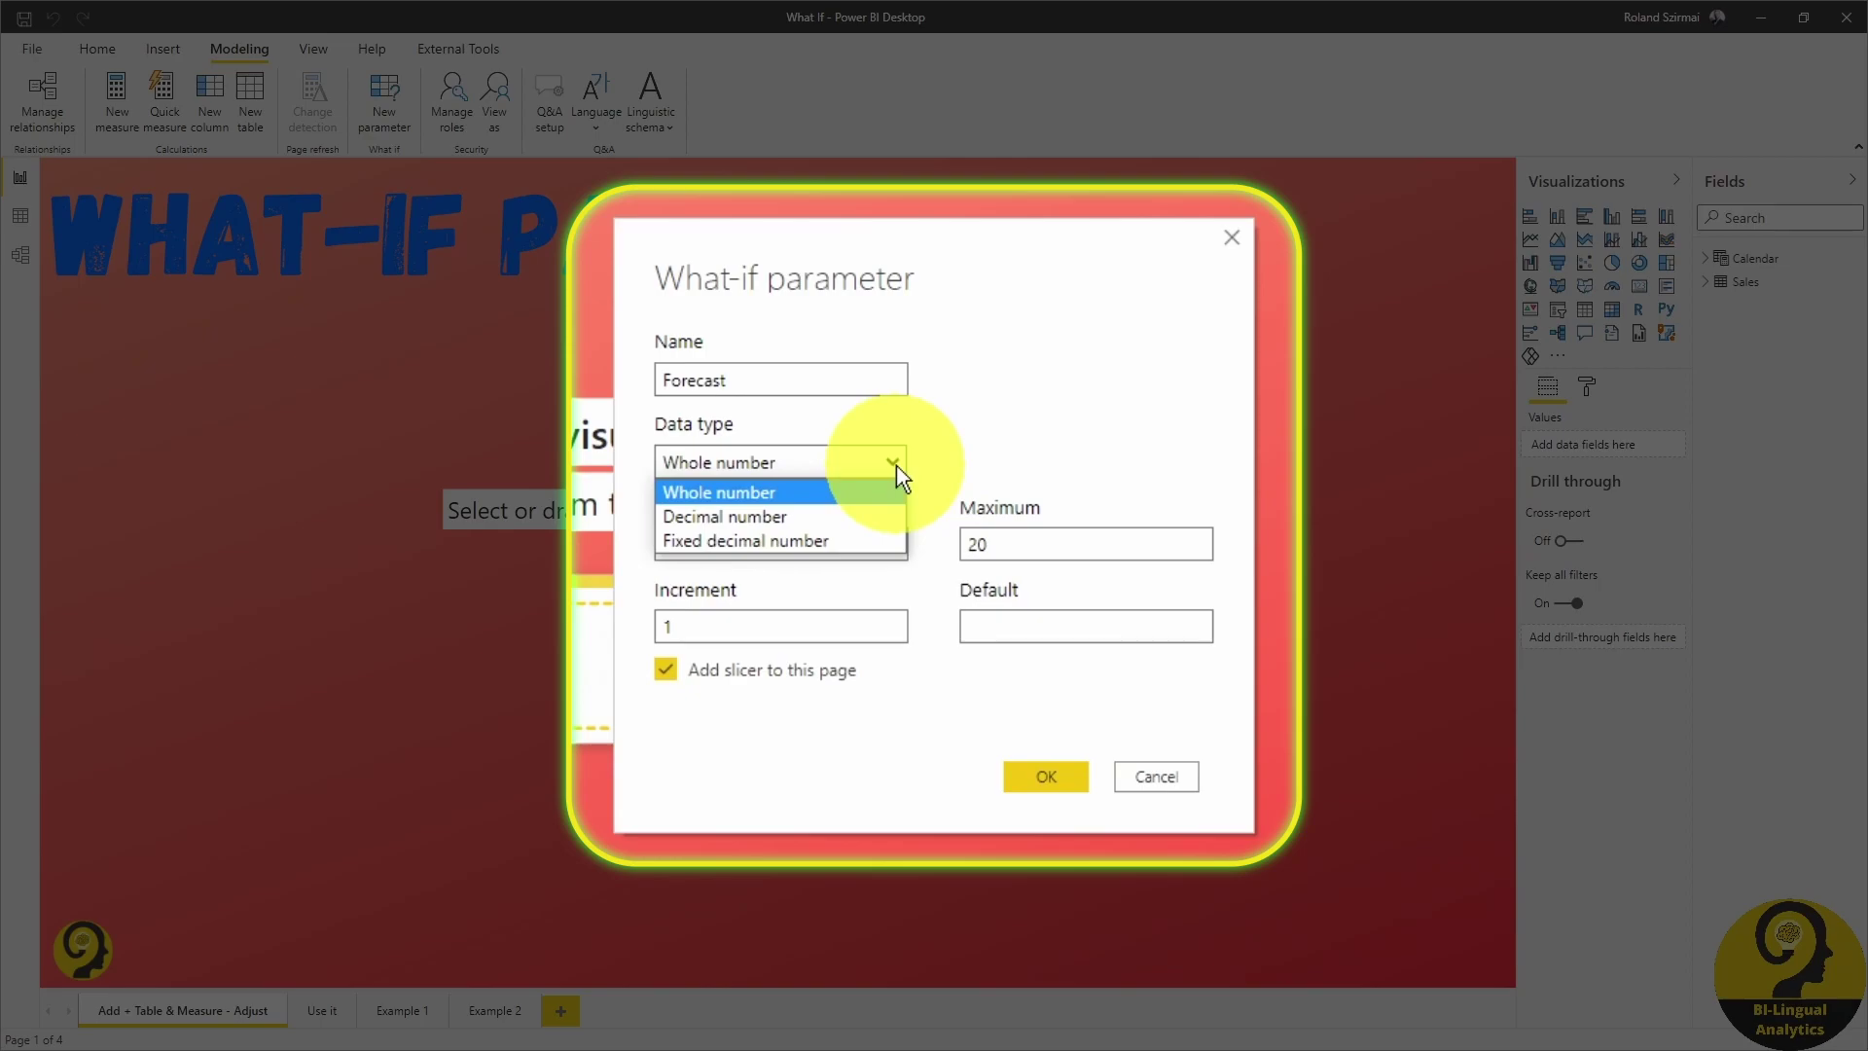
pyautogui.click(896, 465)
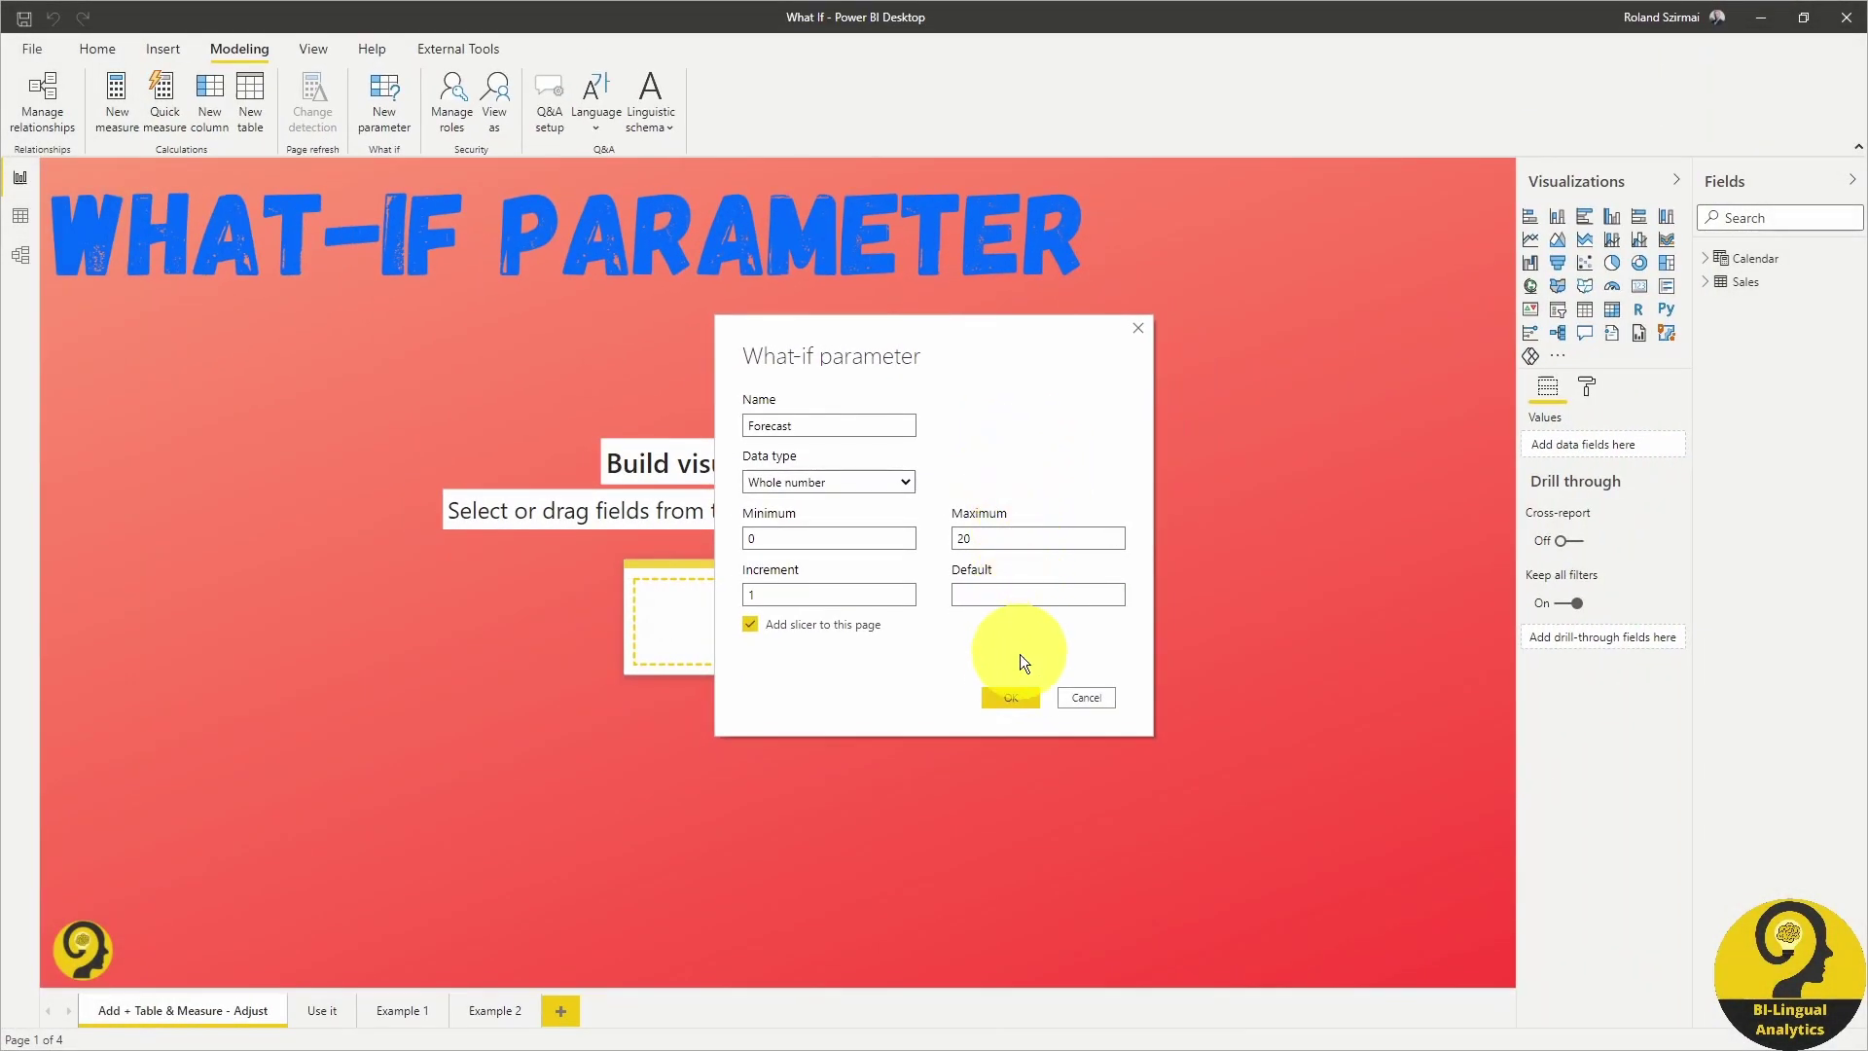
pyautogui.click(1008, 701)
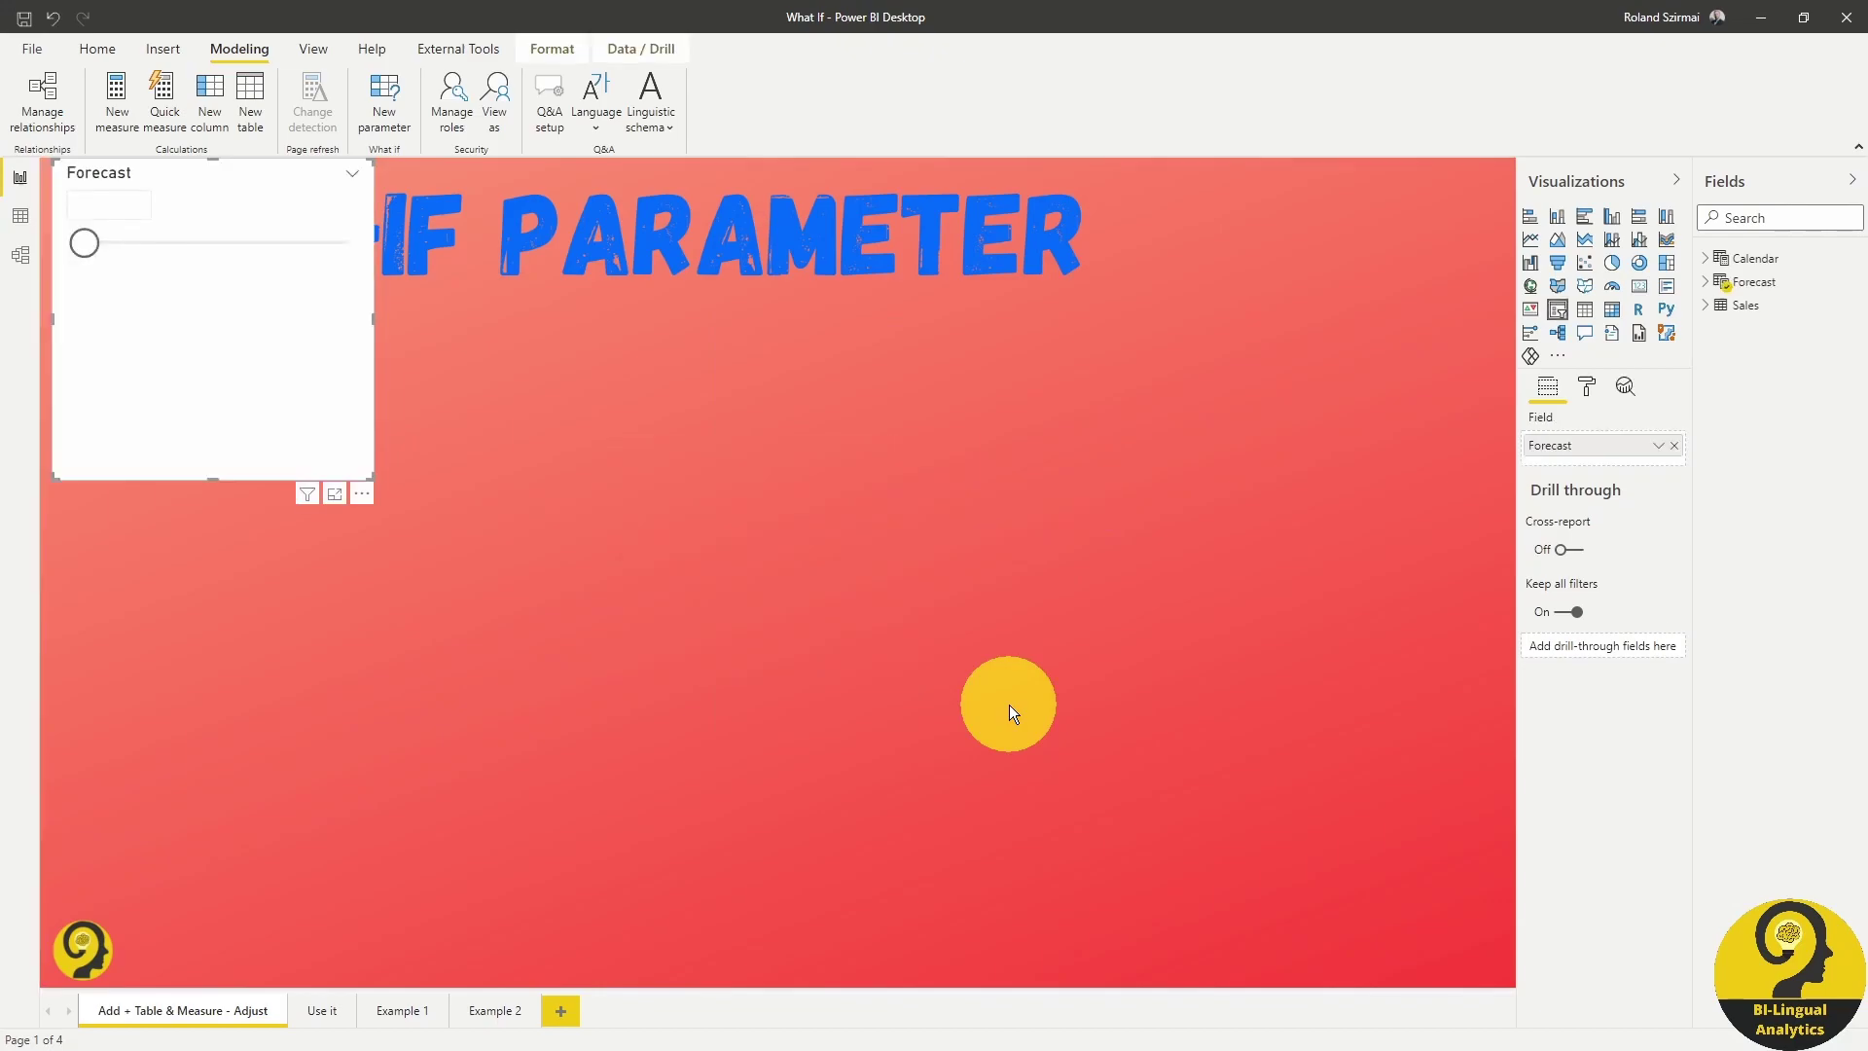
pyautogui.moveTo(224, 179); pyautogui.dragTo(299, 387)
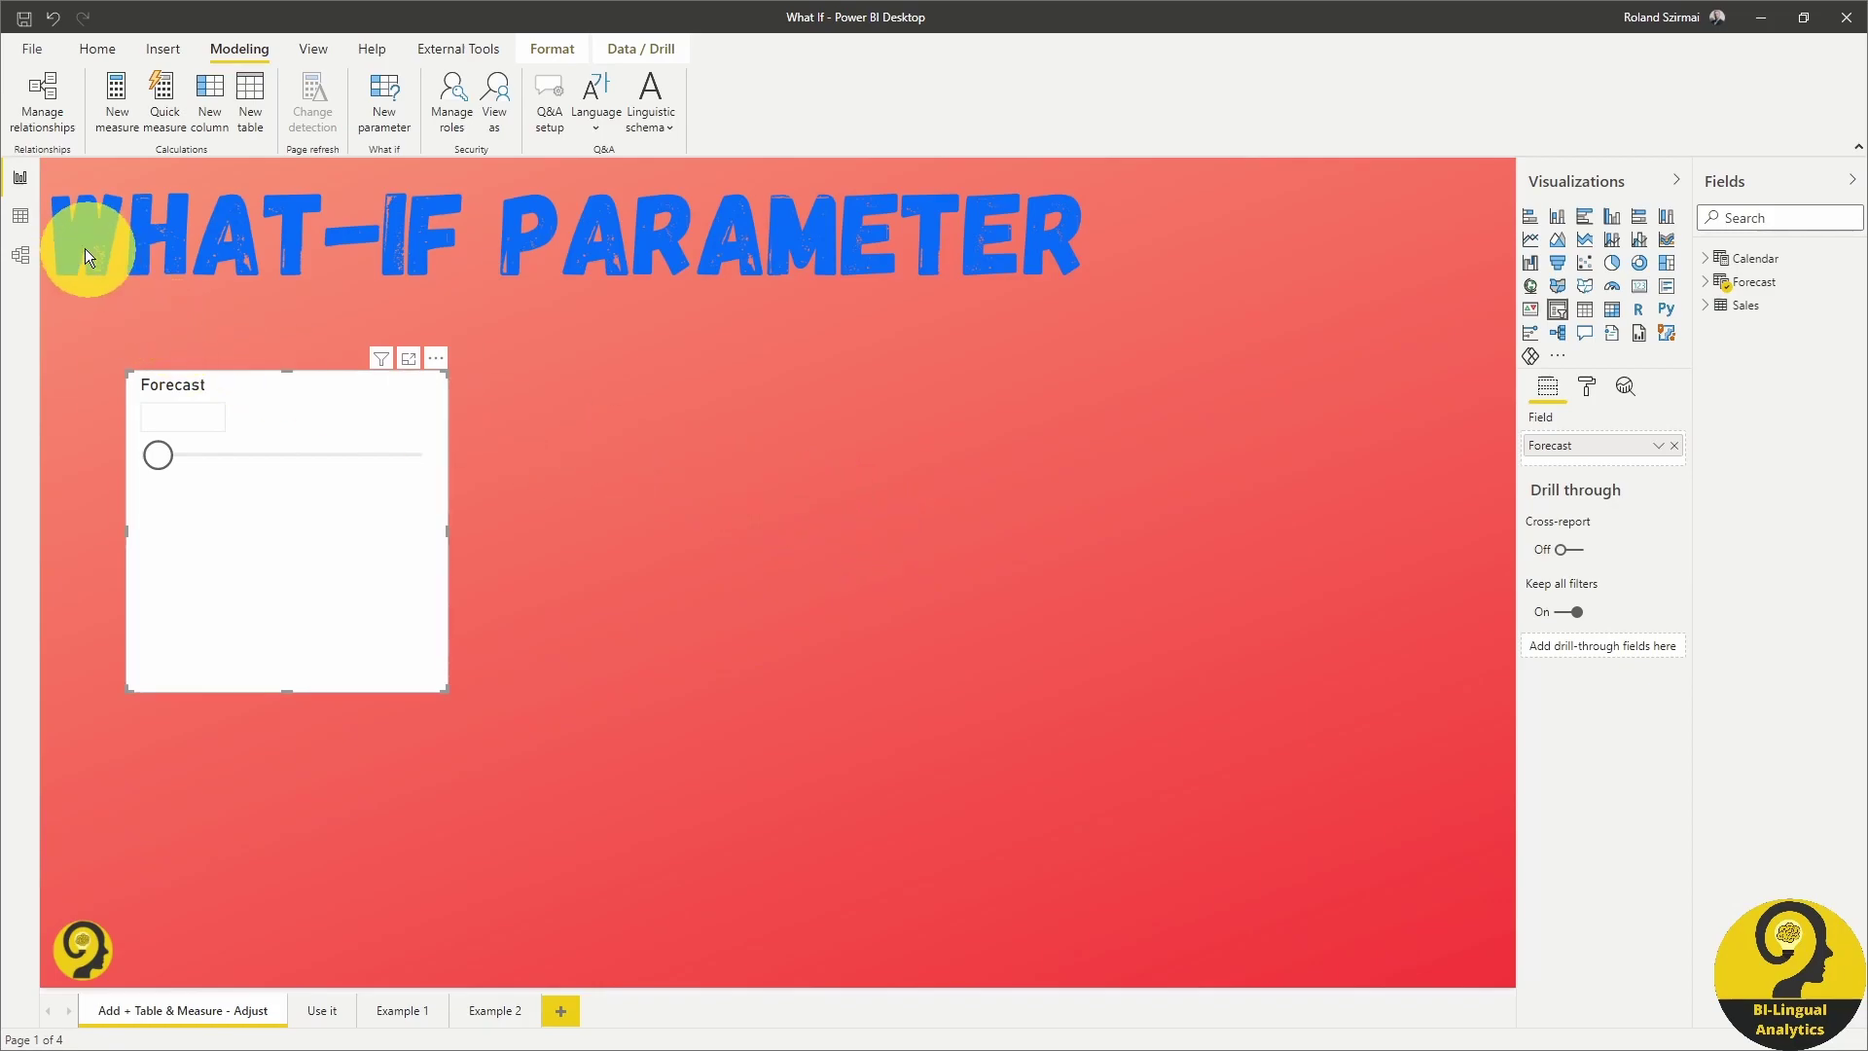
# - In Data view, inspect the Forecast table's GENERATESERIES(0, 20, 1) formula and its SELECTEDVALUE Forecast Value measure
pyautogui.click(26, 224)
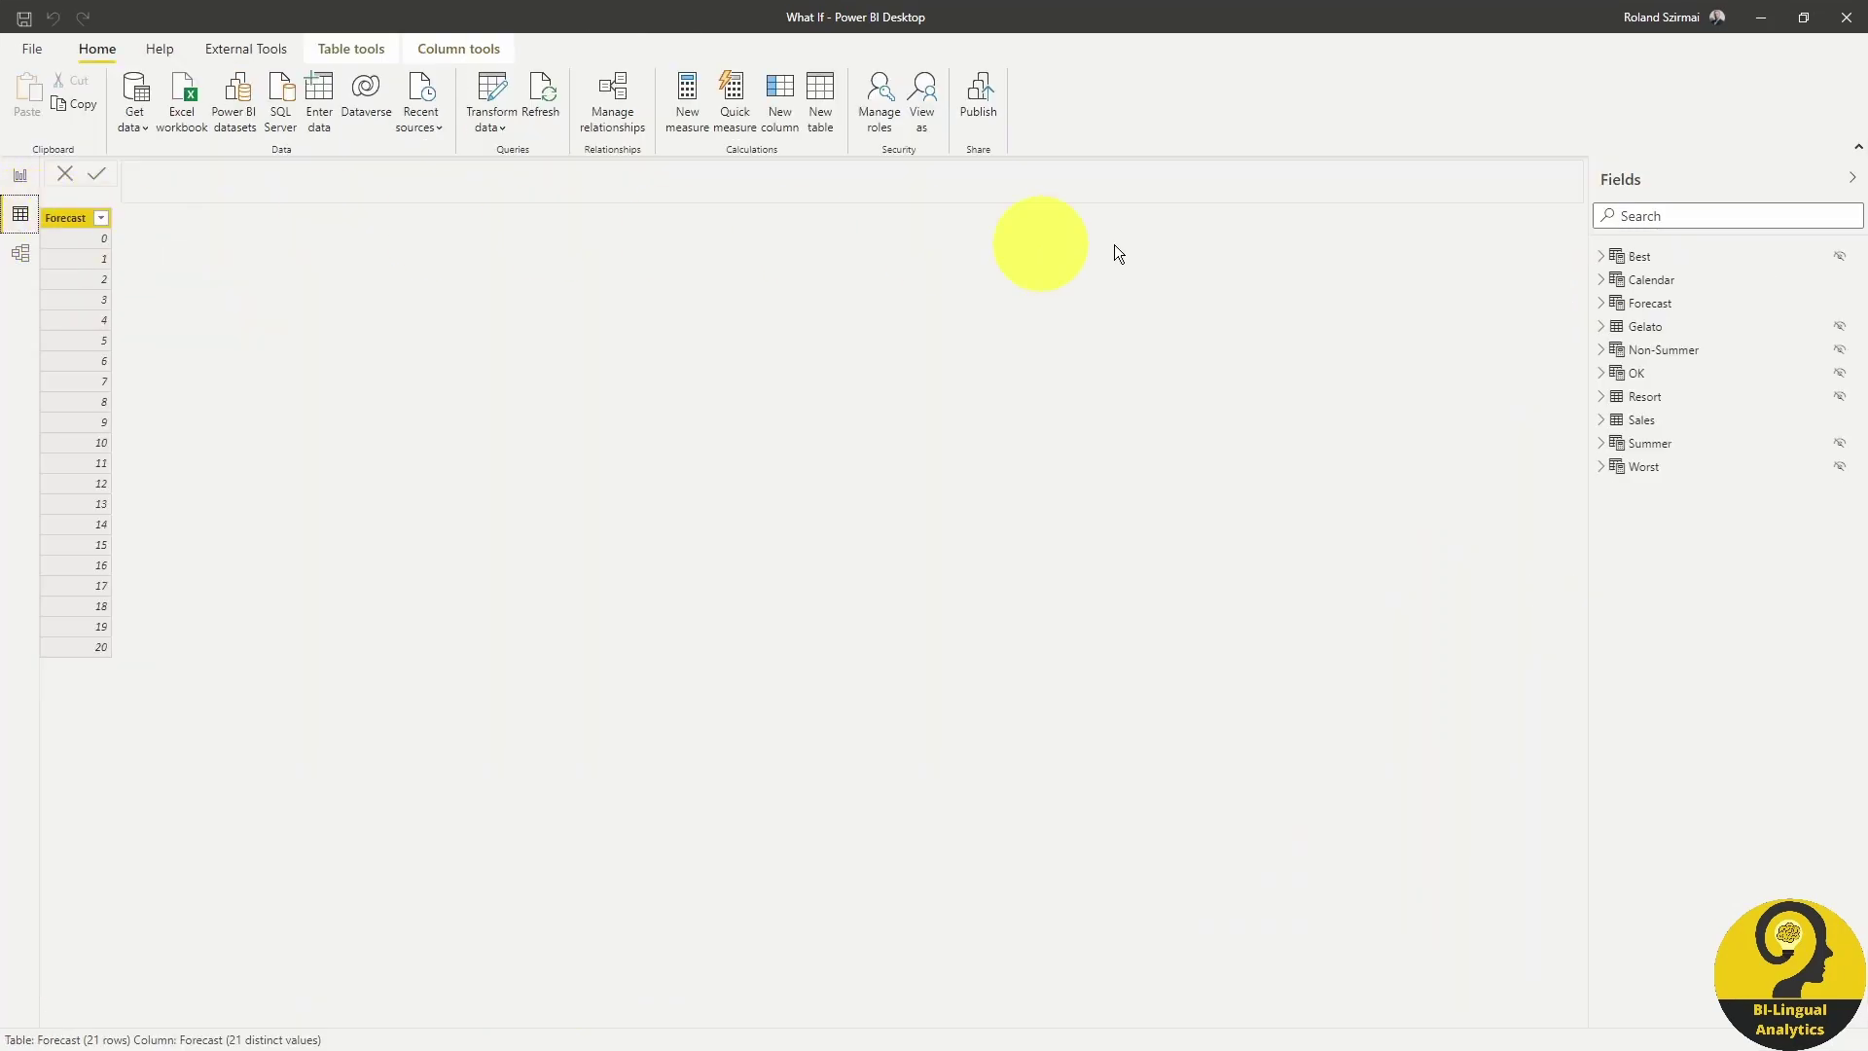
pyautogui.click(1654, 302)
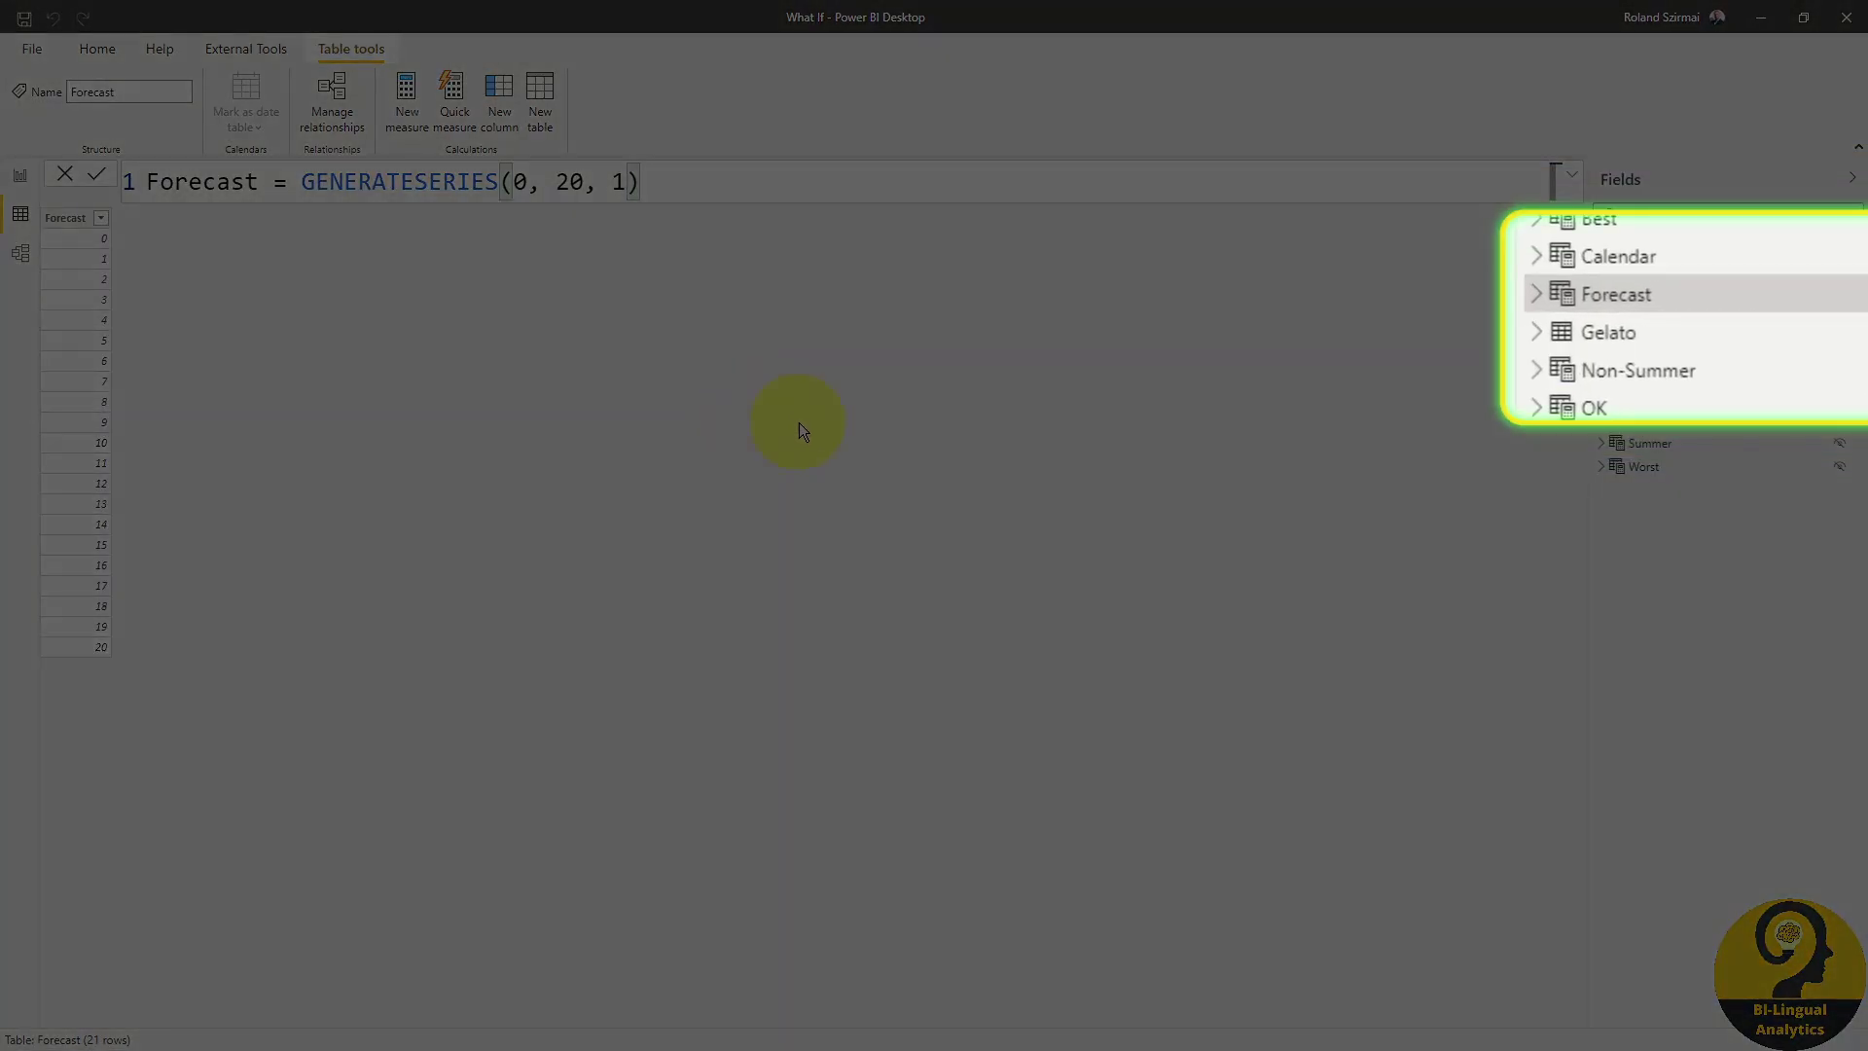
pyautogui.click(1537, 297)
pyautogui.click(1689, 375)
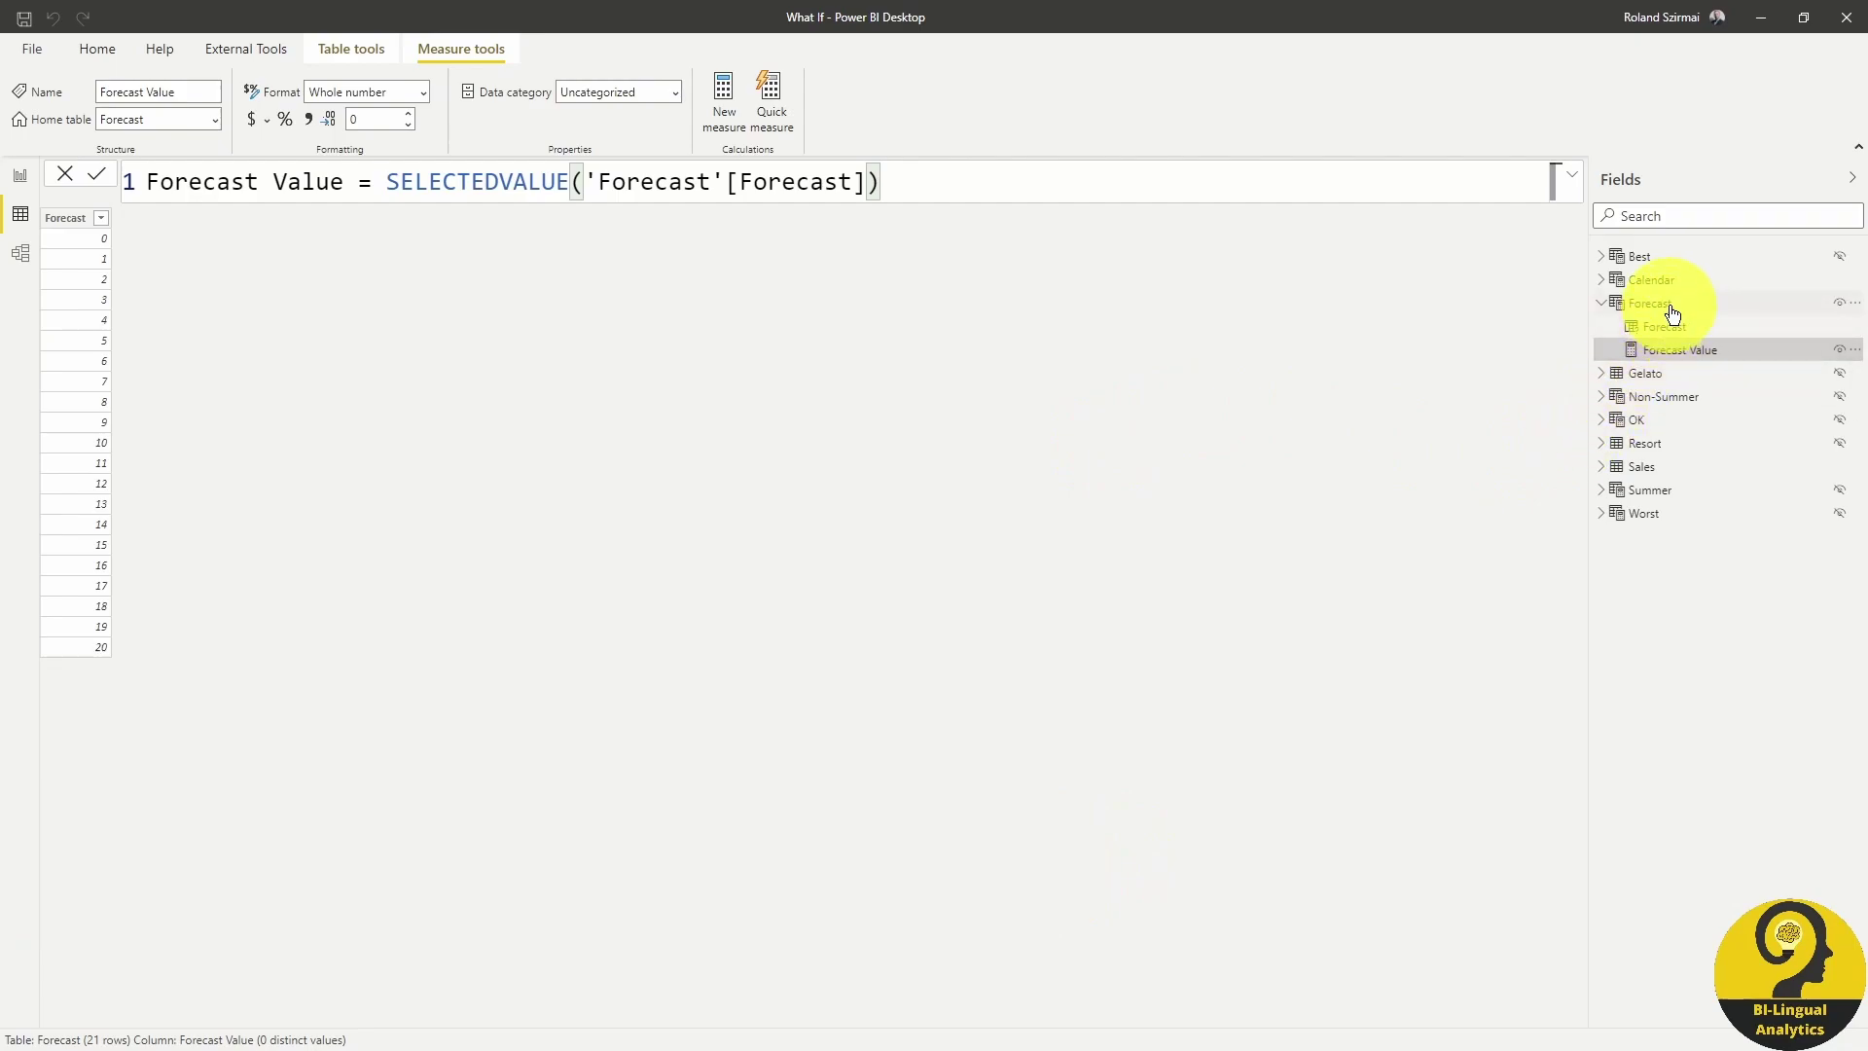
pyautogui.click(1671, 310)
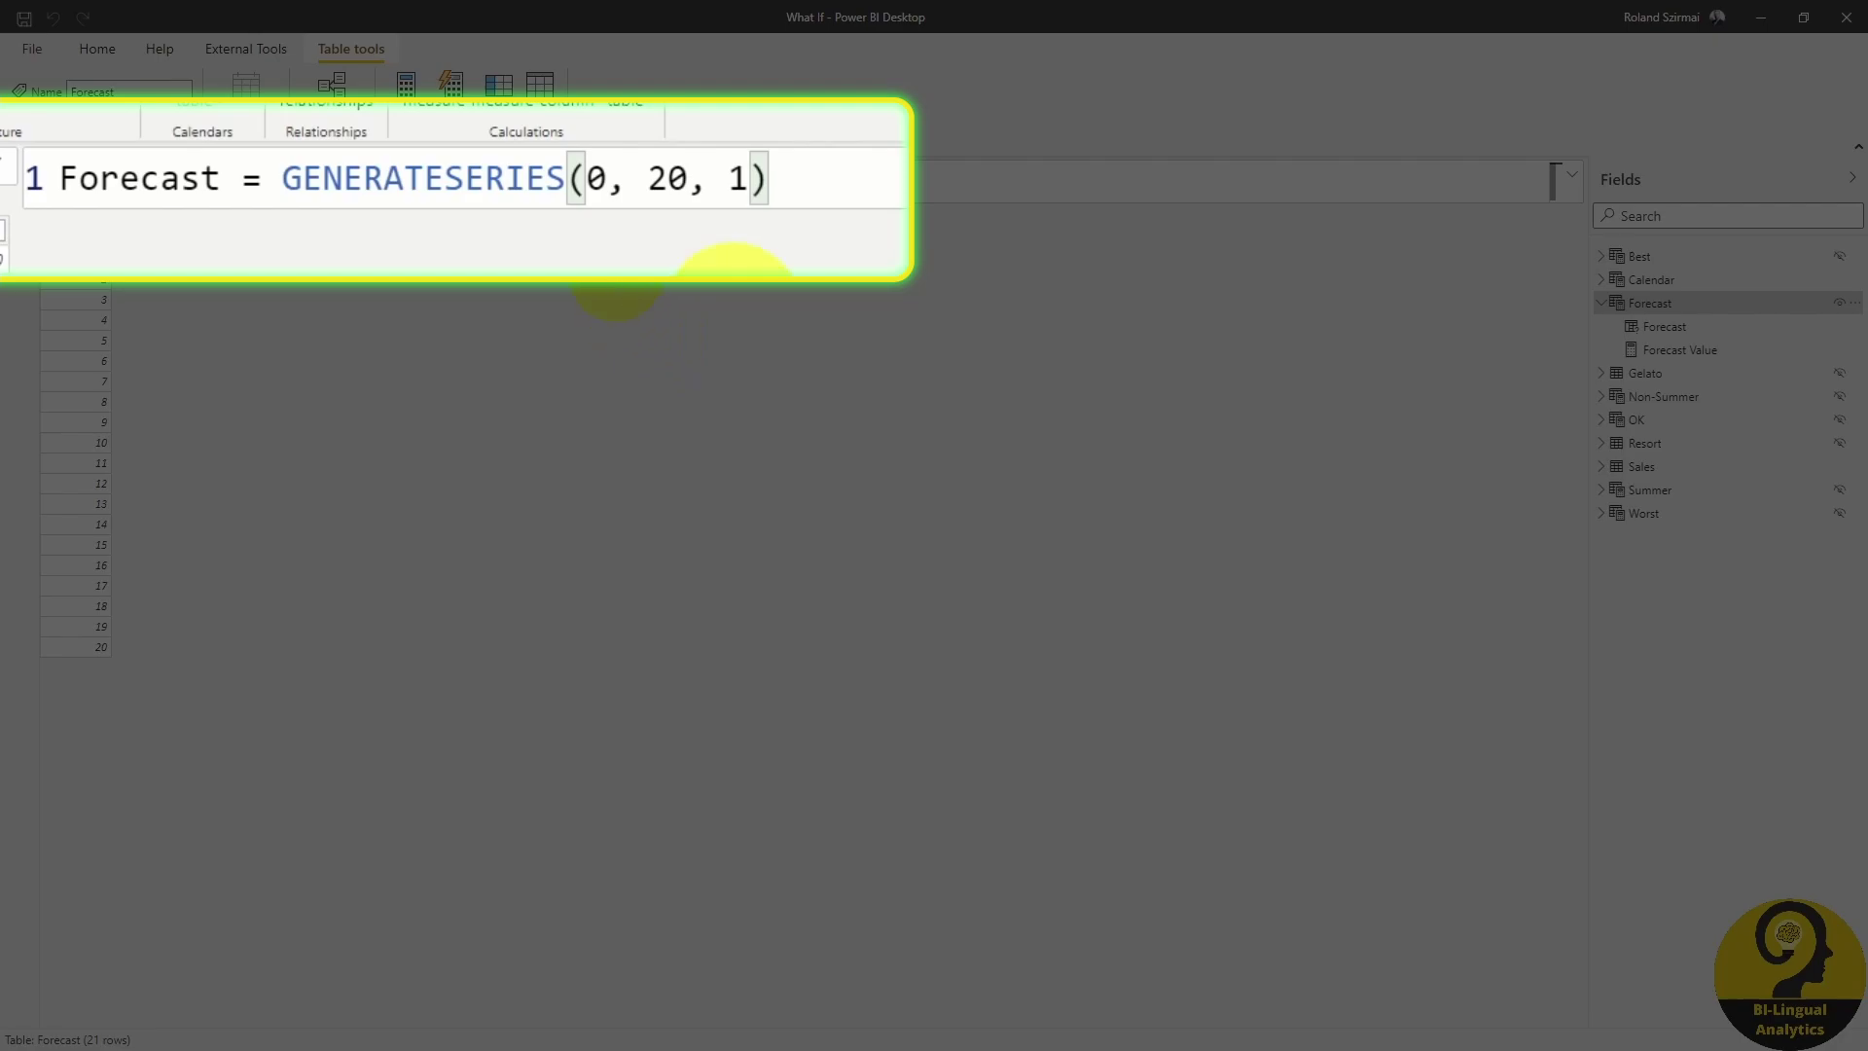
# - Change the Forecast table formula to GENERATESERIES(0, 5, 0.5)
pyautogui.click(688, 177)
pyautogui.press('BackSpace')
pyautogui.press('BackSpace')
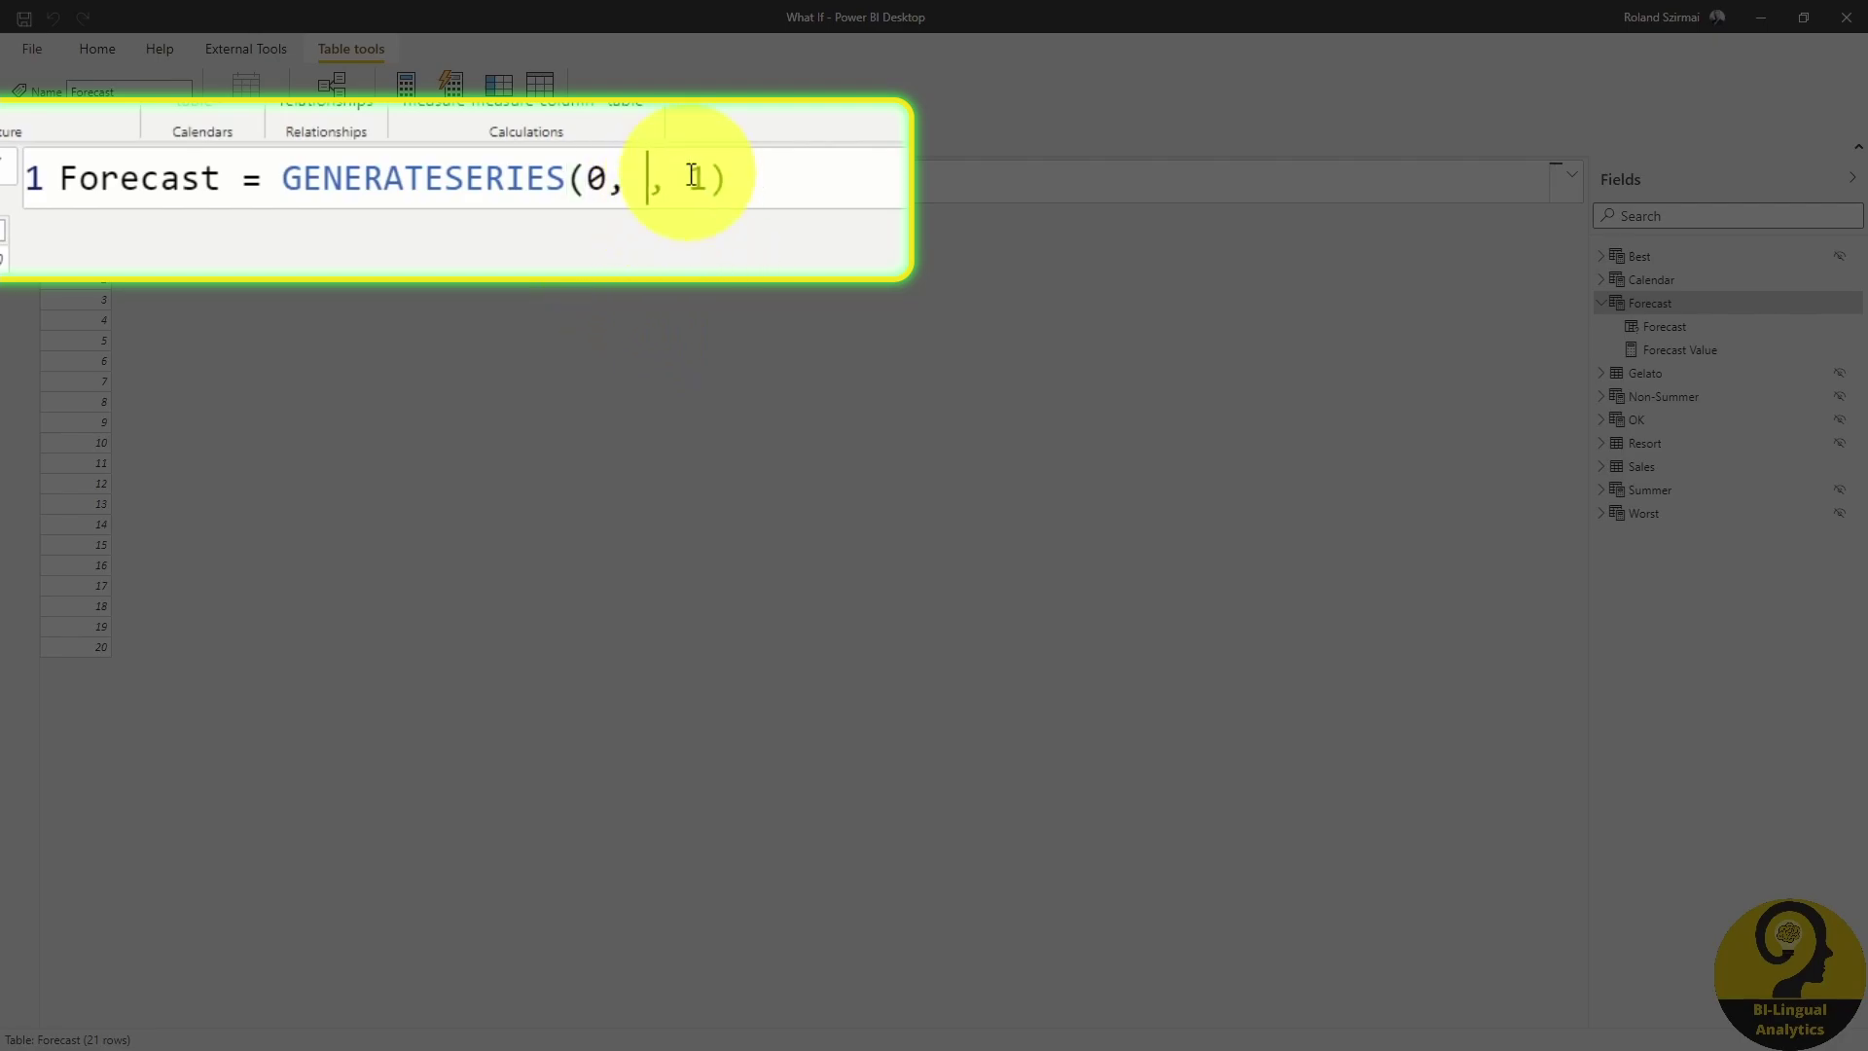
pyautogui.write('5')
pyautogui.press('Right')
pyautogui.press('Right')
pyautogui.press('Right')
pyautogui.press('BackSpace')
pyautogui.write('0.5')
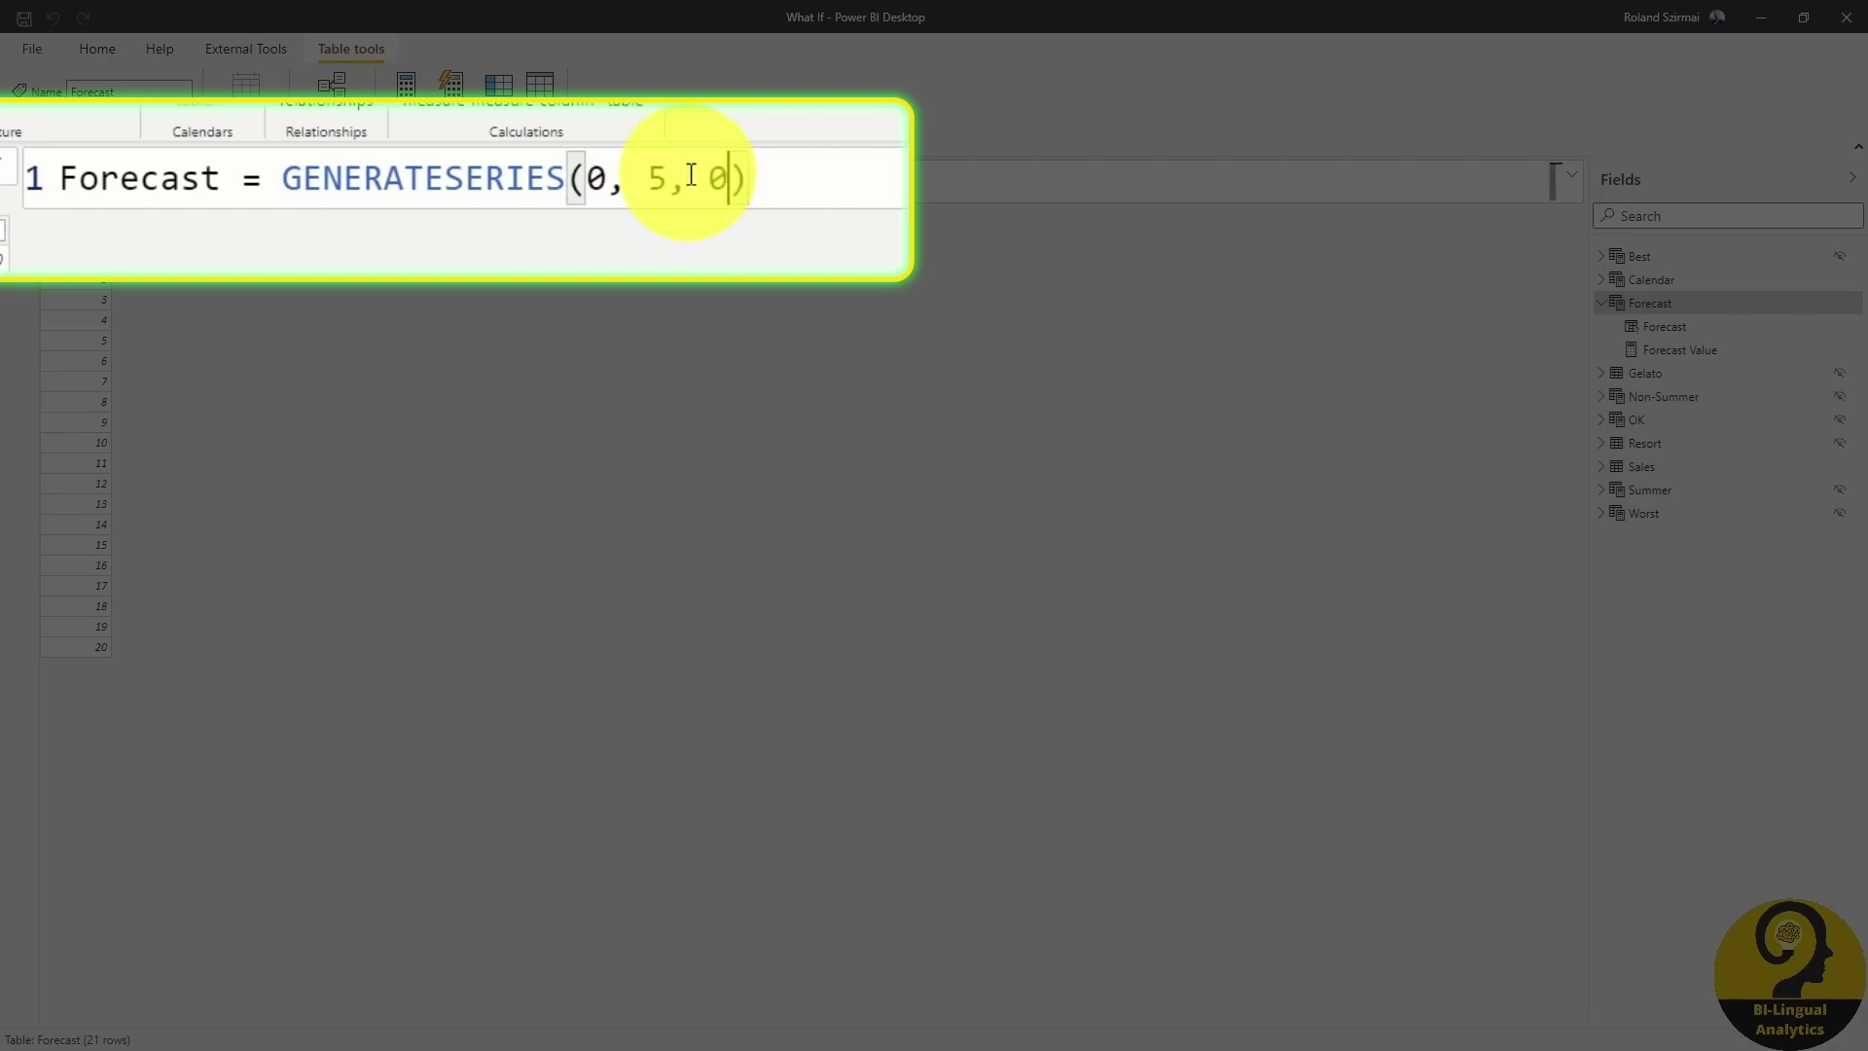
pyautogui.press('Return')
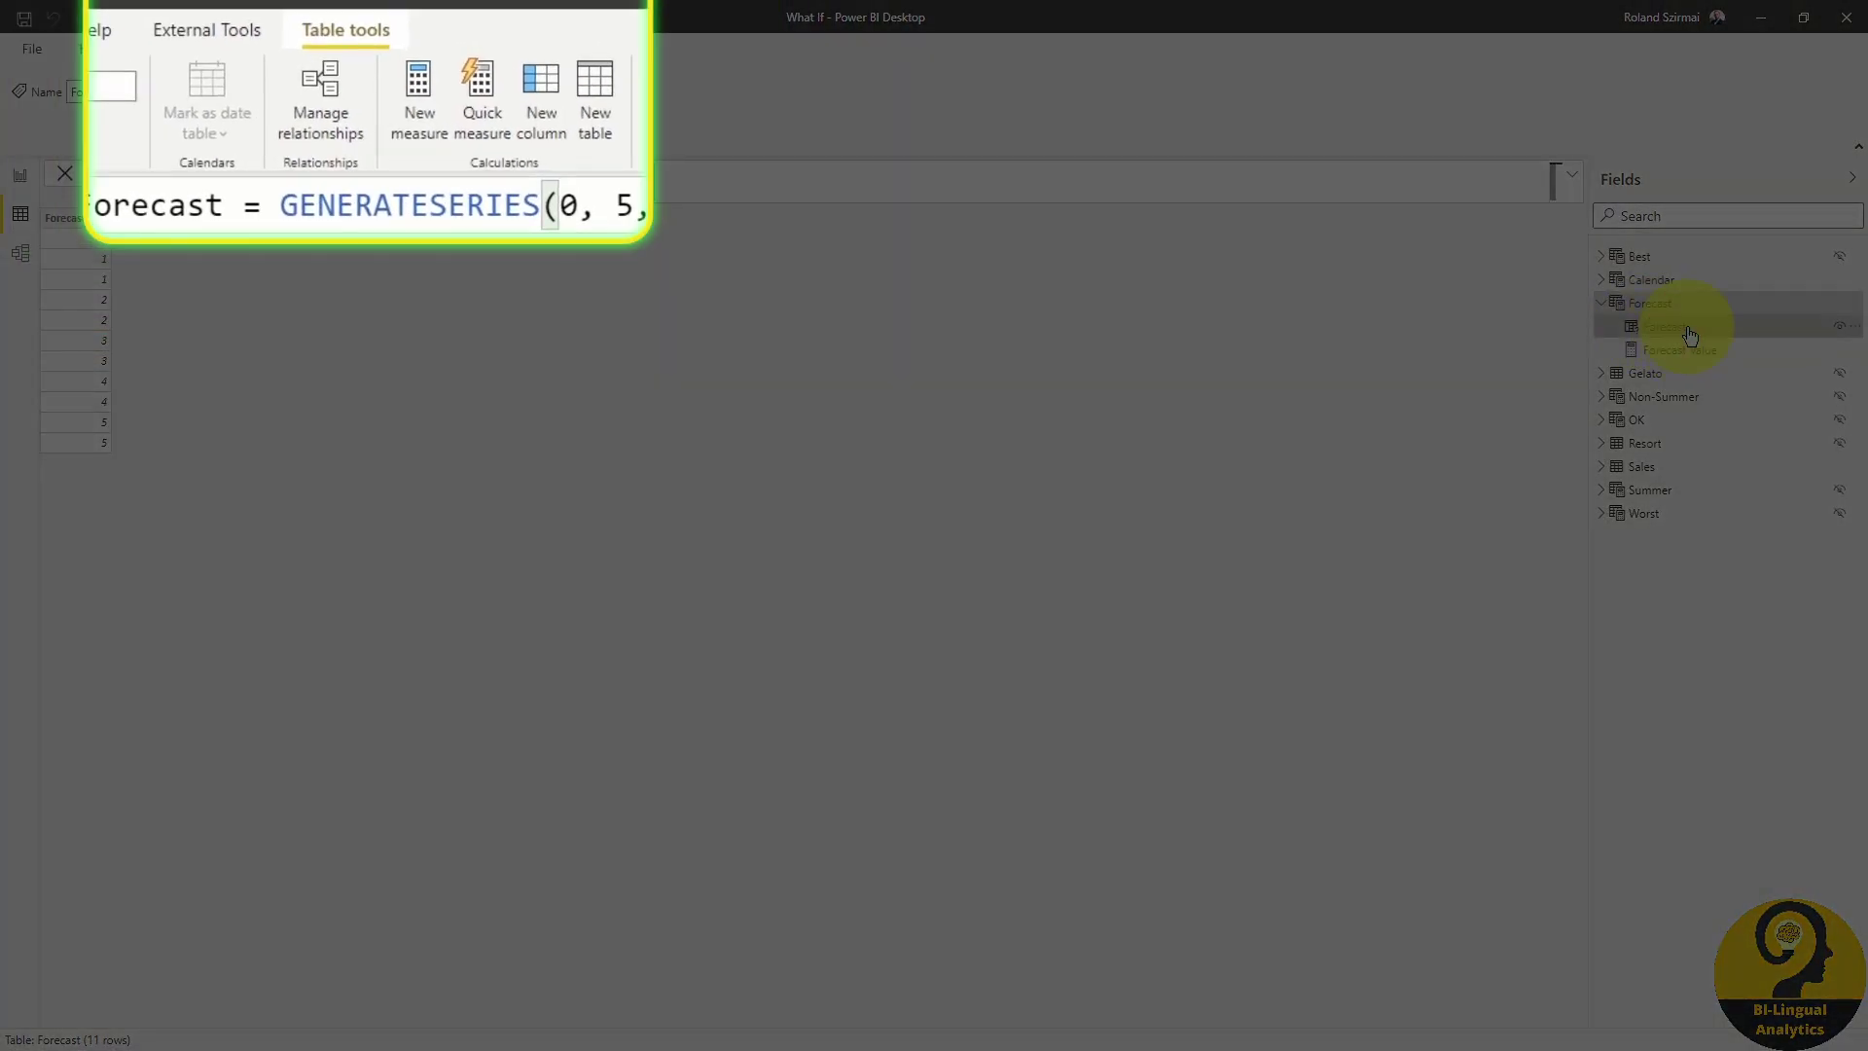
# - Format the Forecast column as a decimal number and return to Report view
pyautogui.click(1689, 334)
pyautogui.moveTo(272, 87); pyautogui.dragTo(406, 78)
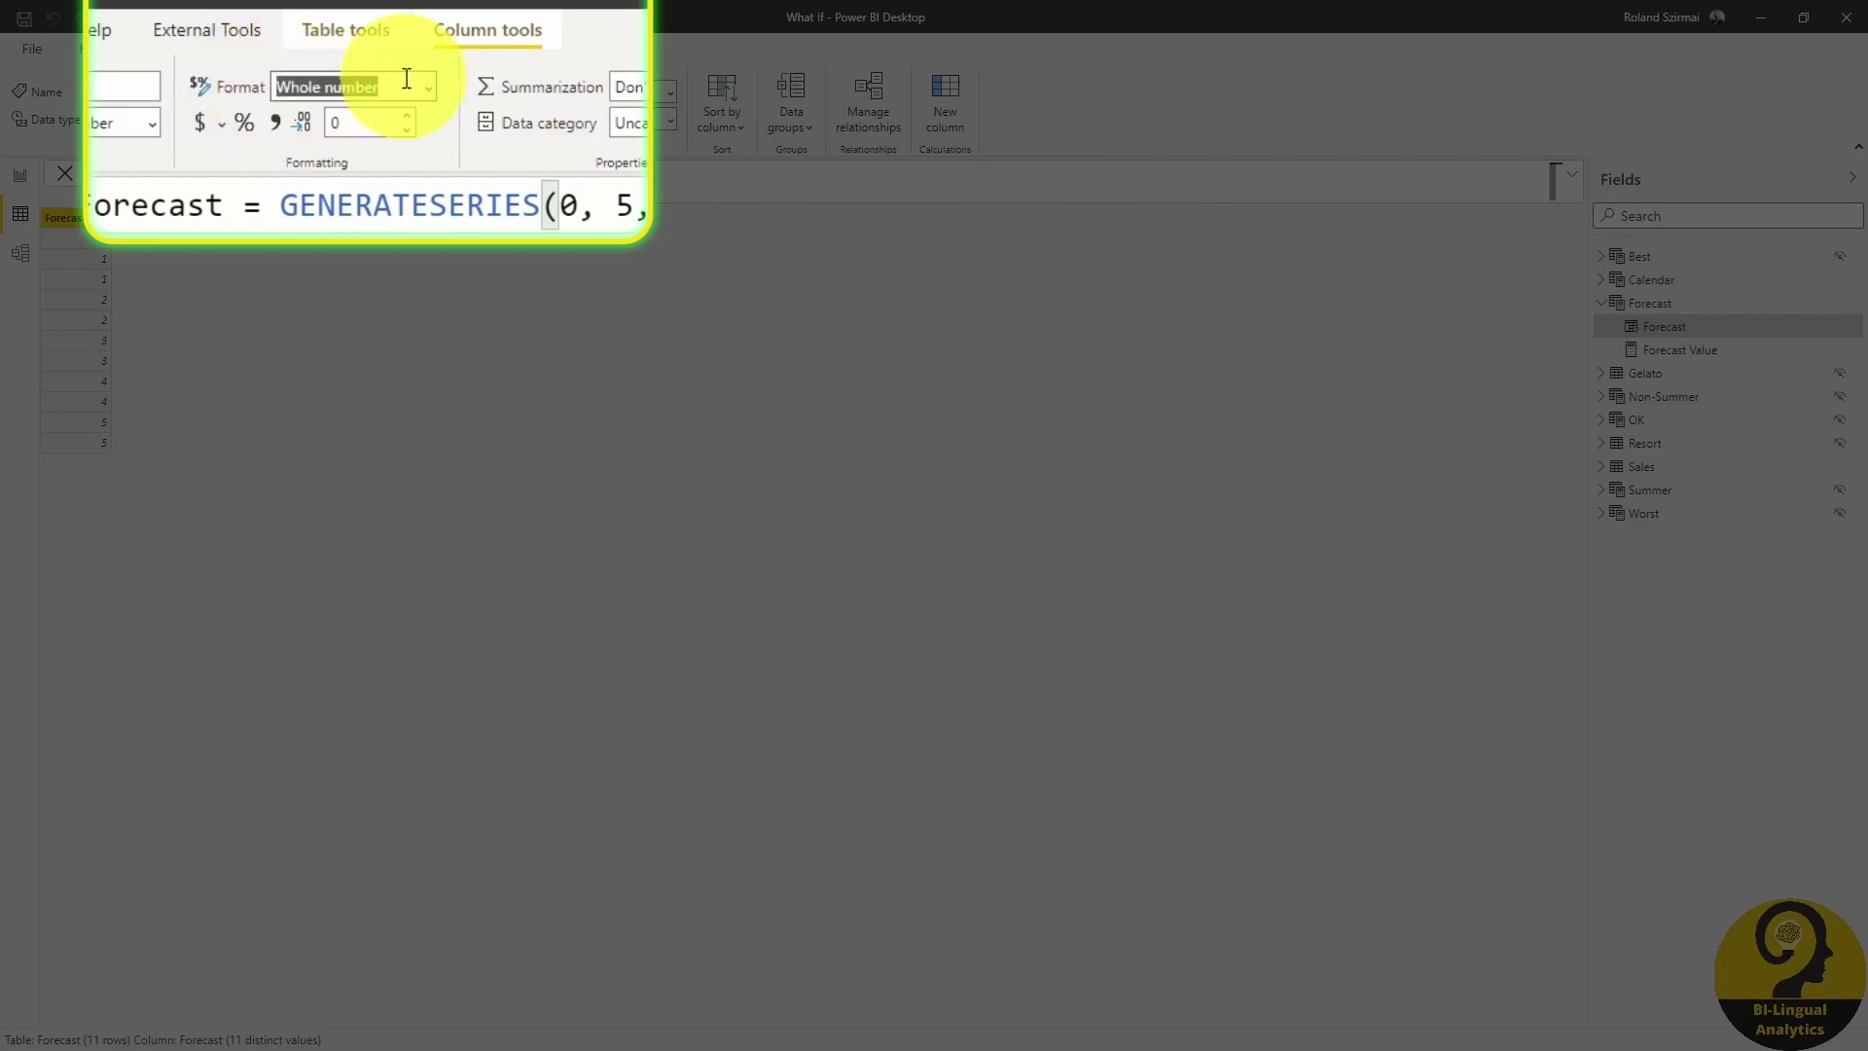
pyautogui.click(428, 87)
pyautogui.press('Escape')
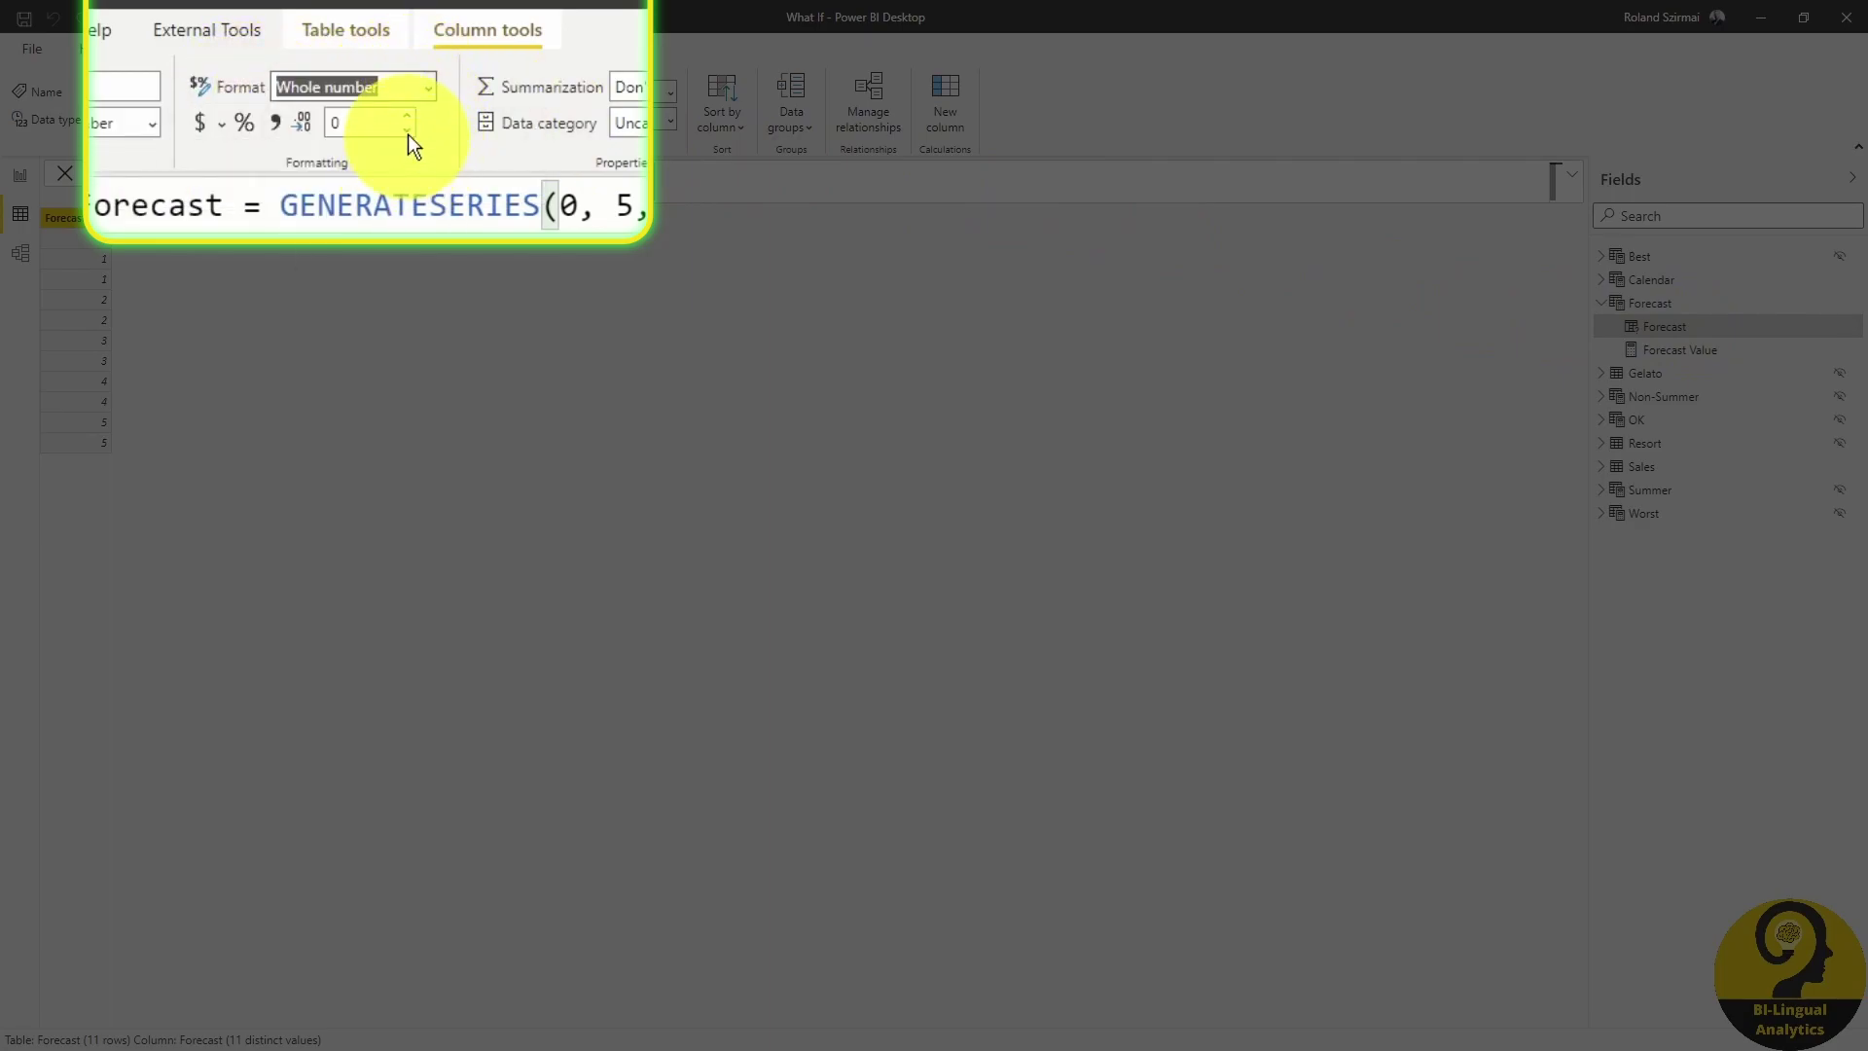
pyautogui.click(406, 117)
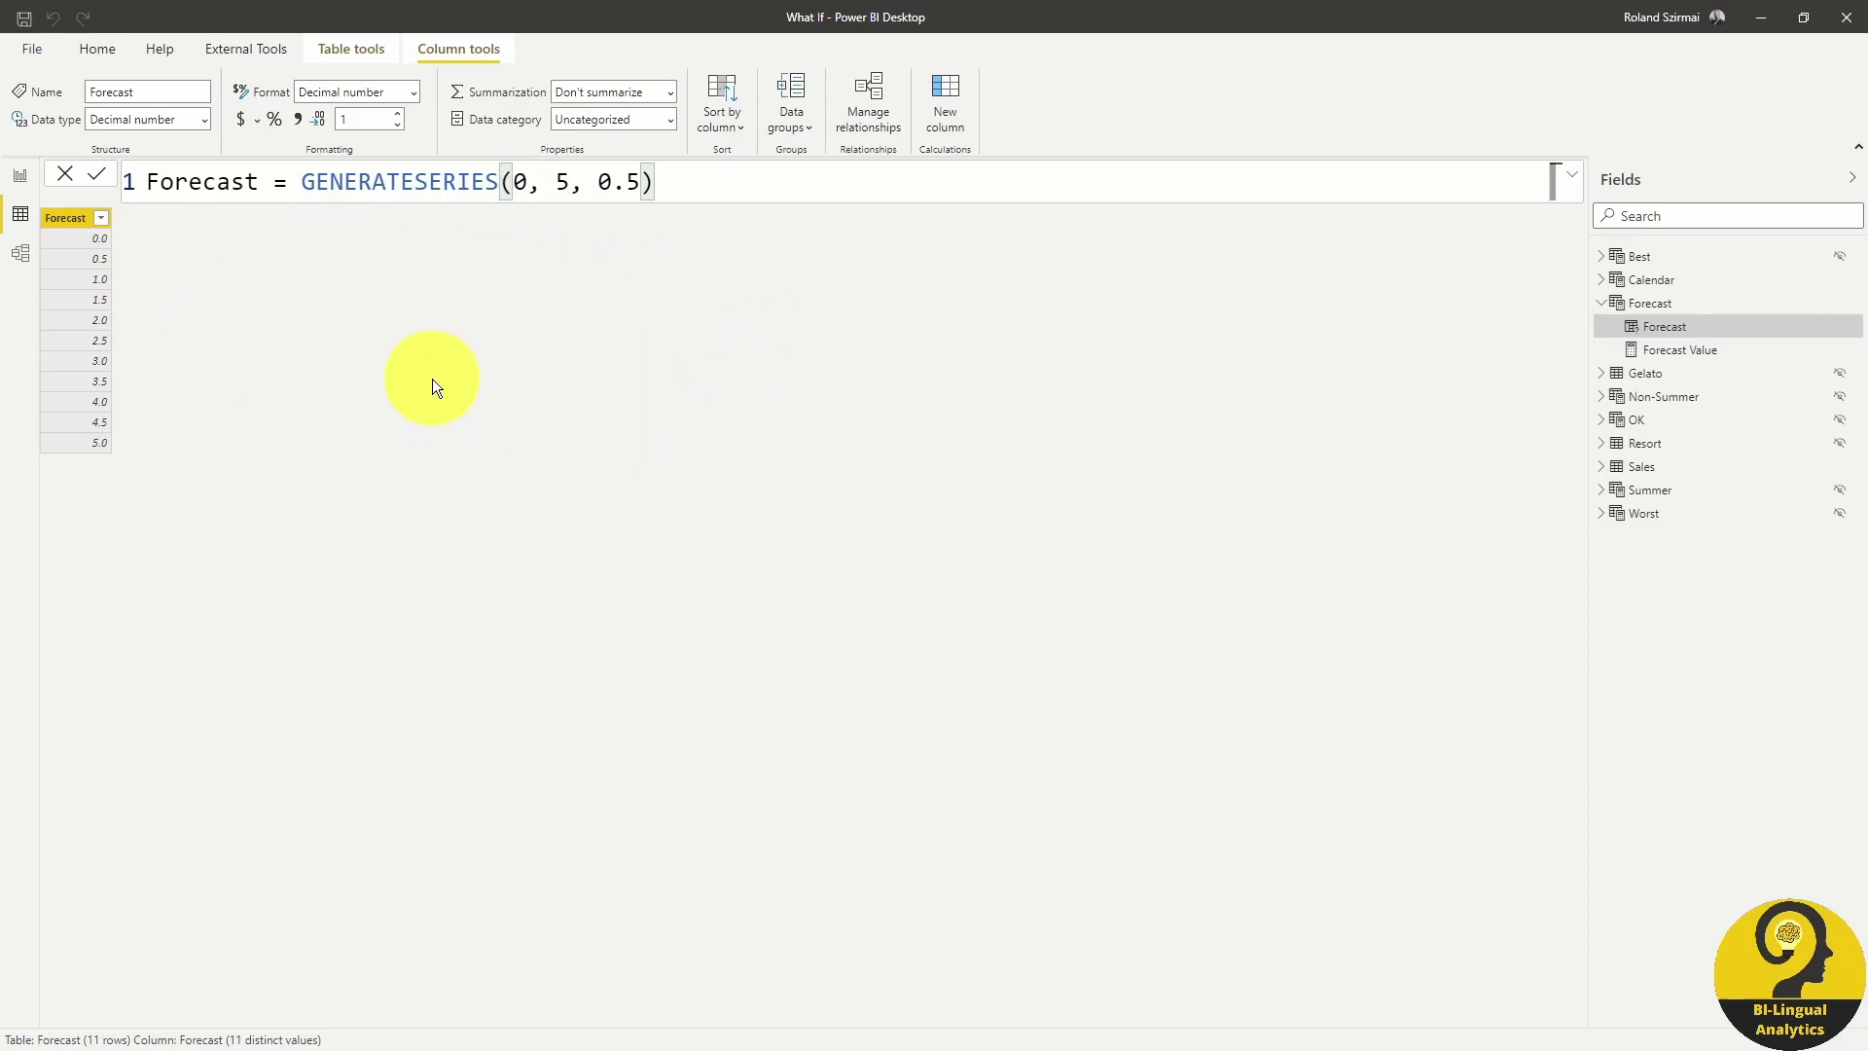
pyautogui.click(19, 176)
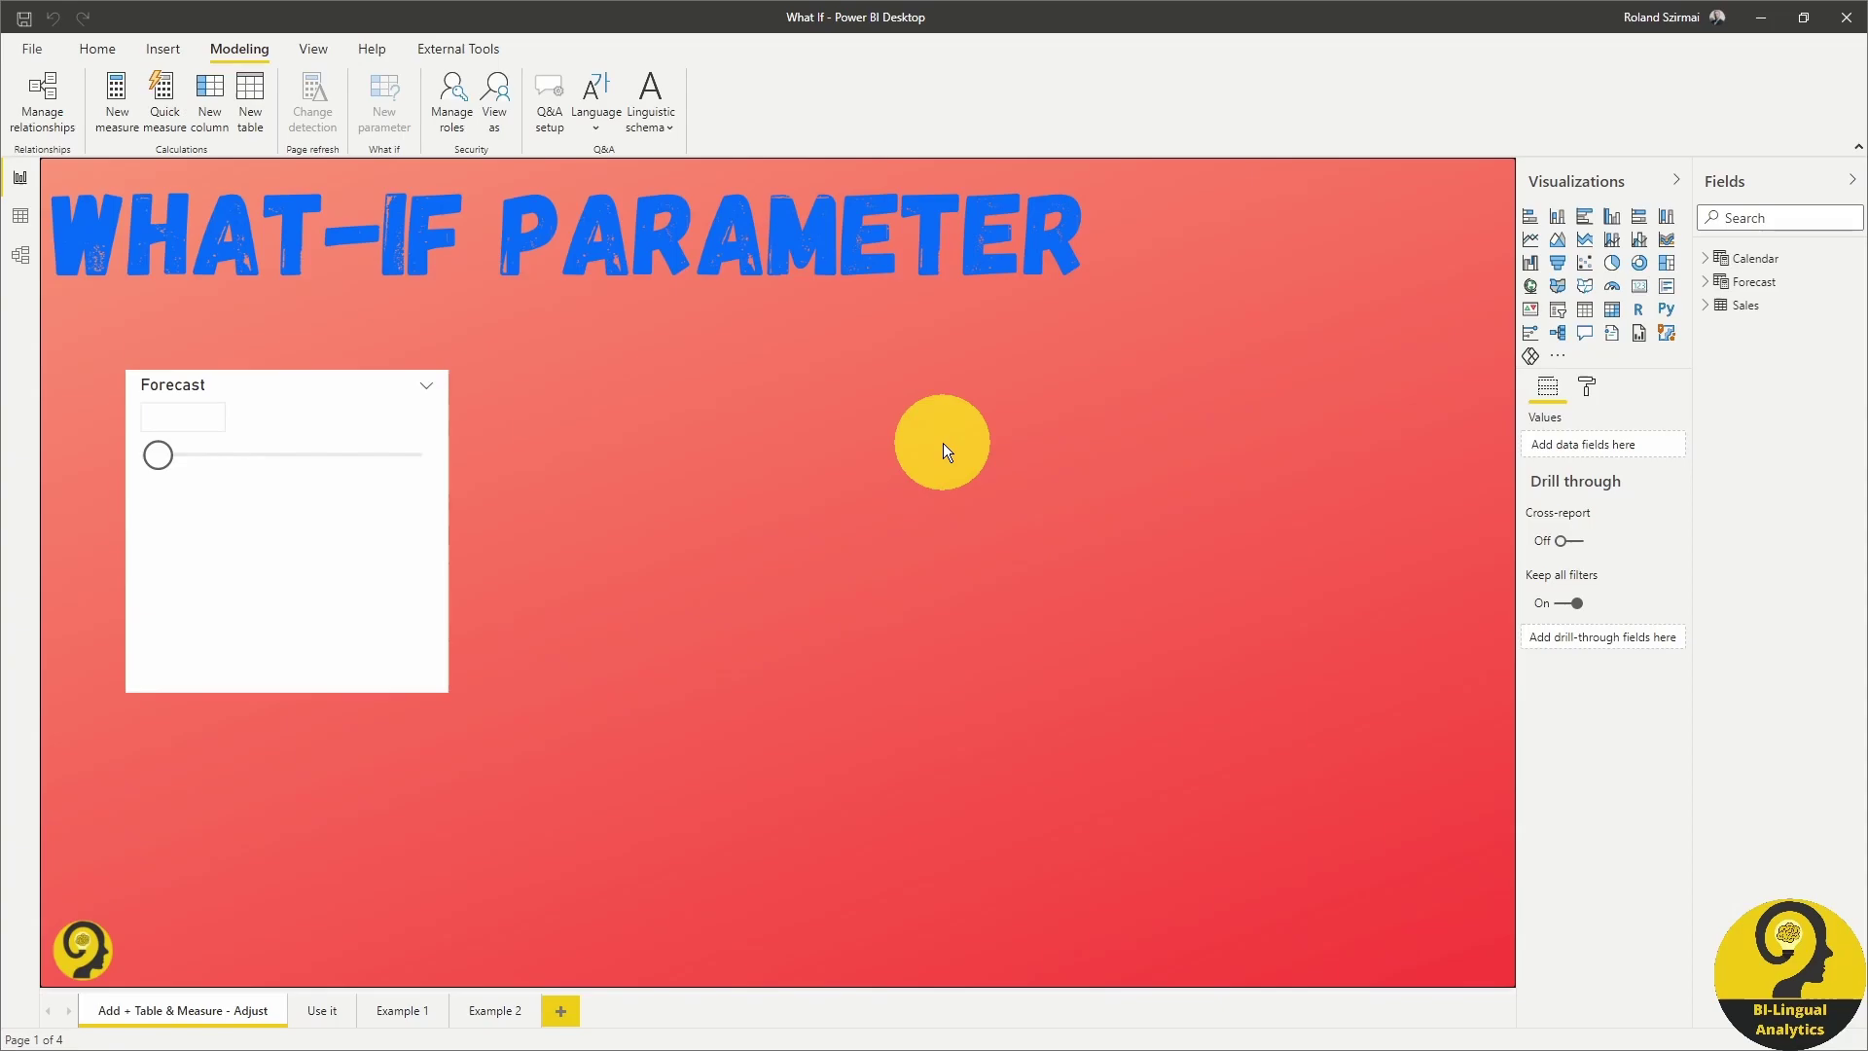
# - Add a widened Forecast Value card next to the Forecast slicer, currently showing (Blank)
pyautogui.click(1640, 286)
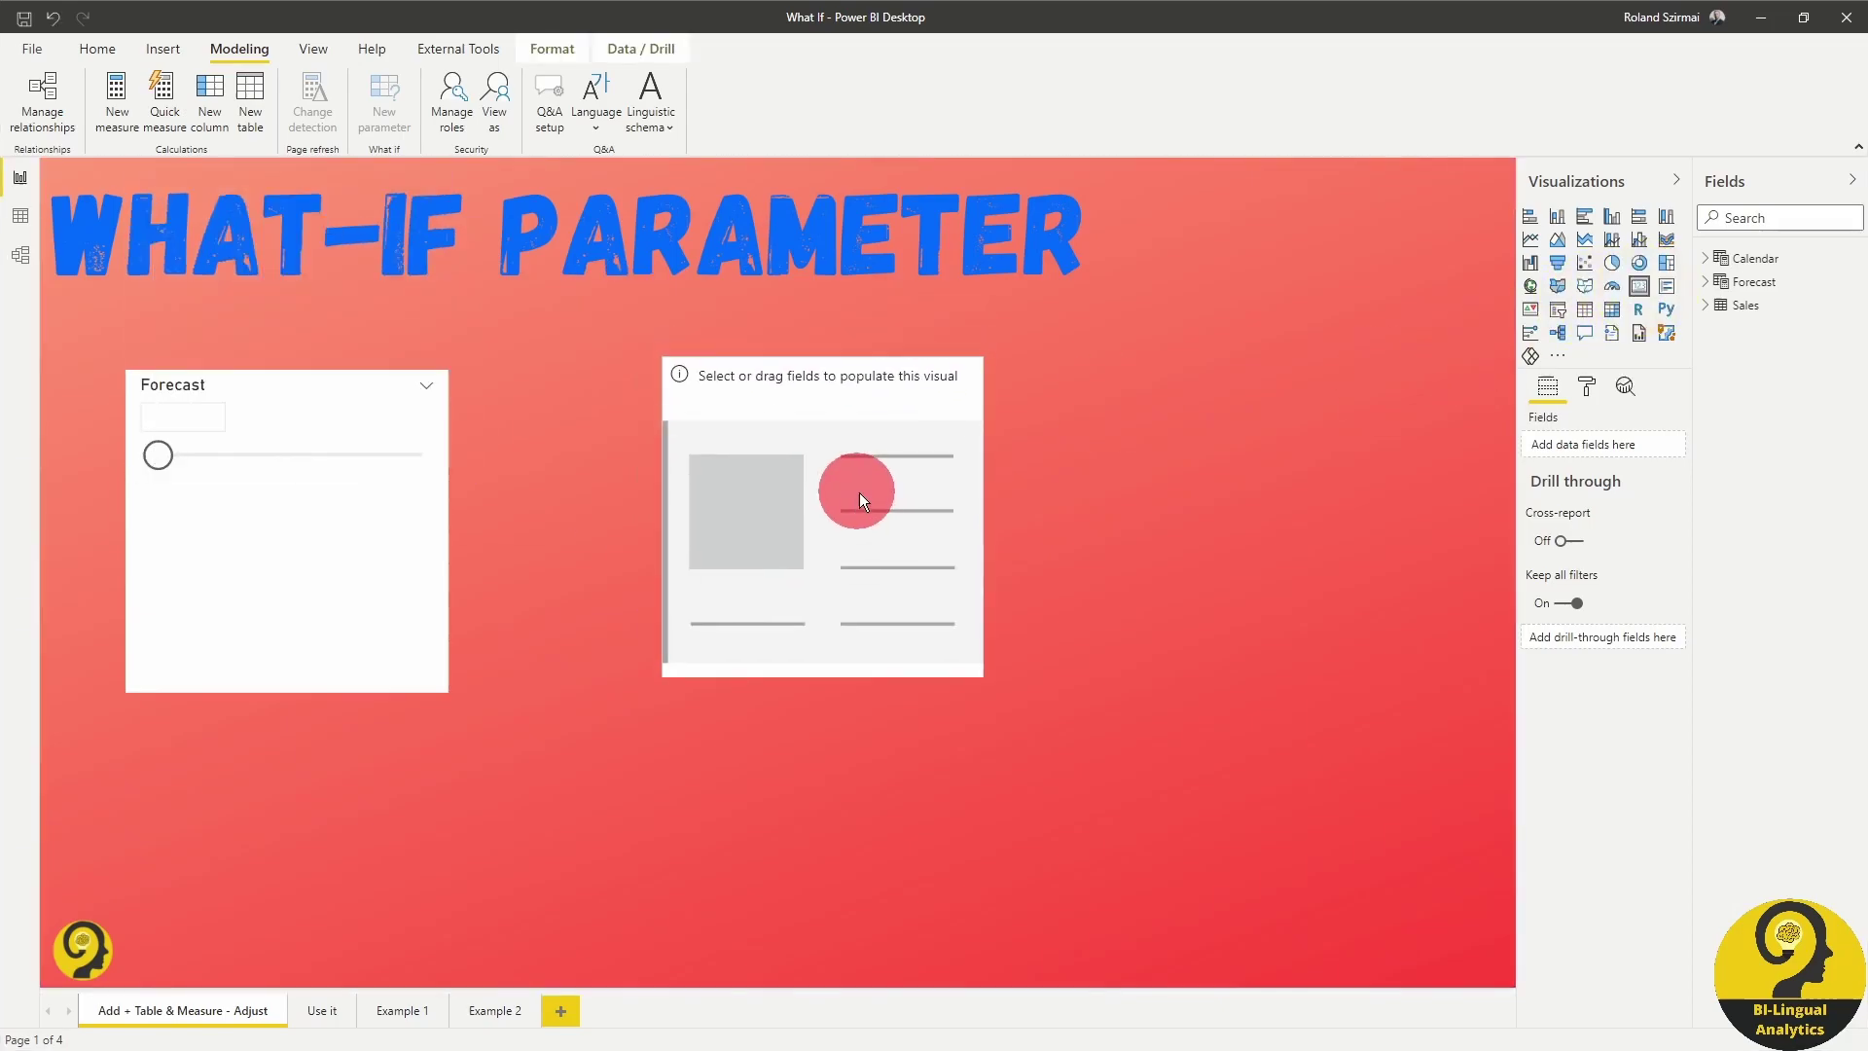
pyautogui.click(1736, 328)
pyautogui.moveTo(1002, 705); pyautogui.dragTo(1143, 622)
pyautogui.moveTo(1043, 438); pyautogui.dragTo(1051, 462)
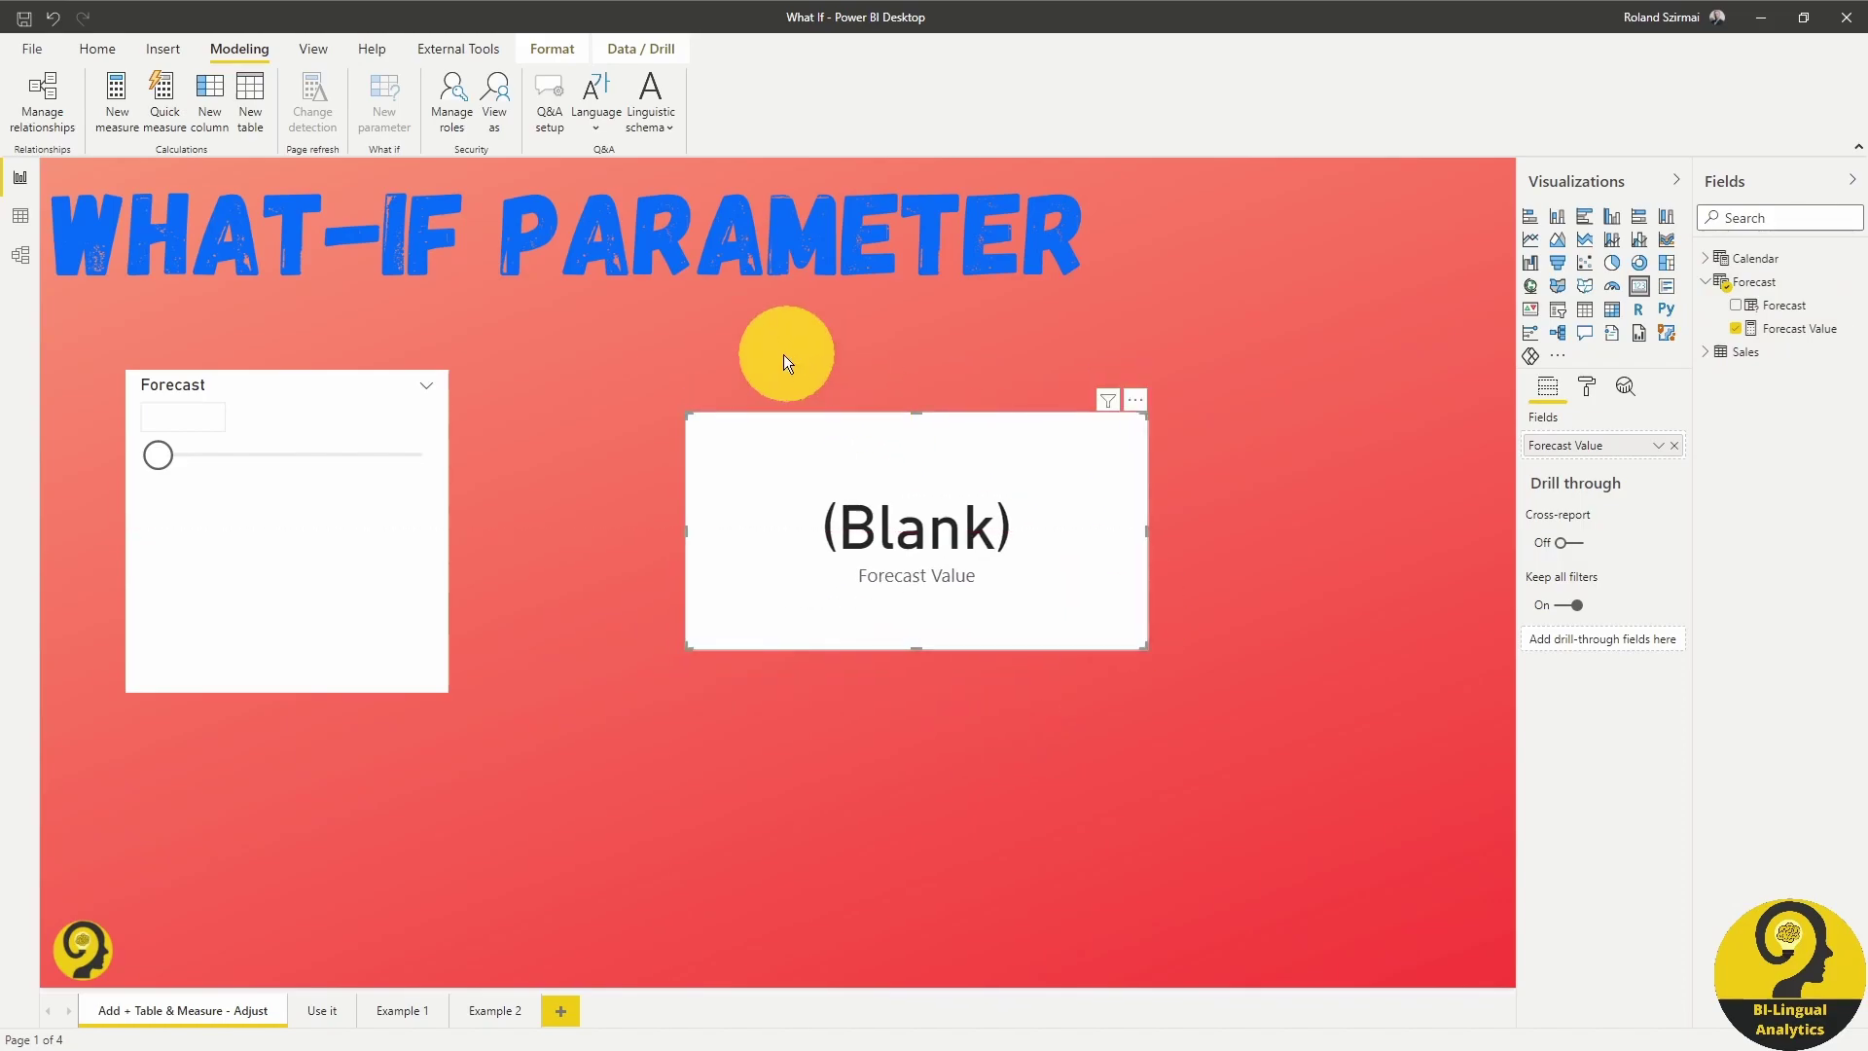
pyautogui.click(681, 340)
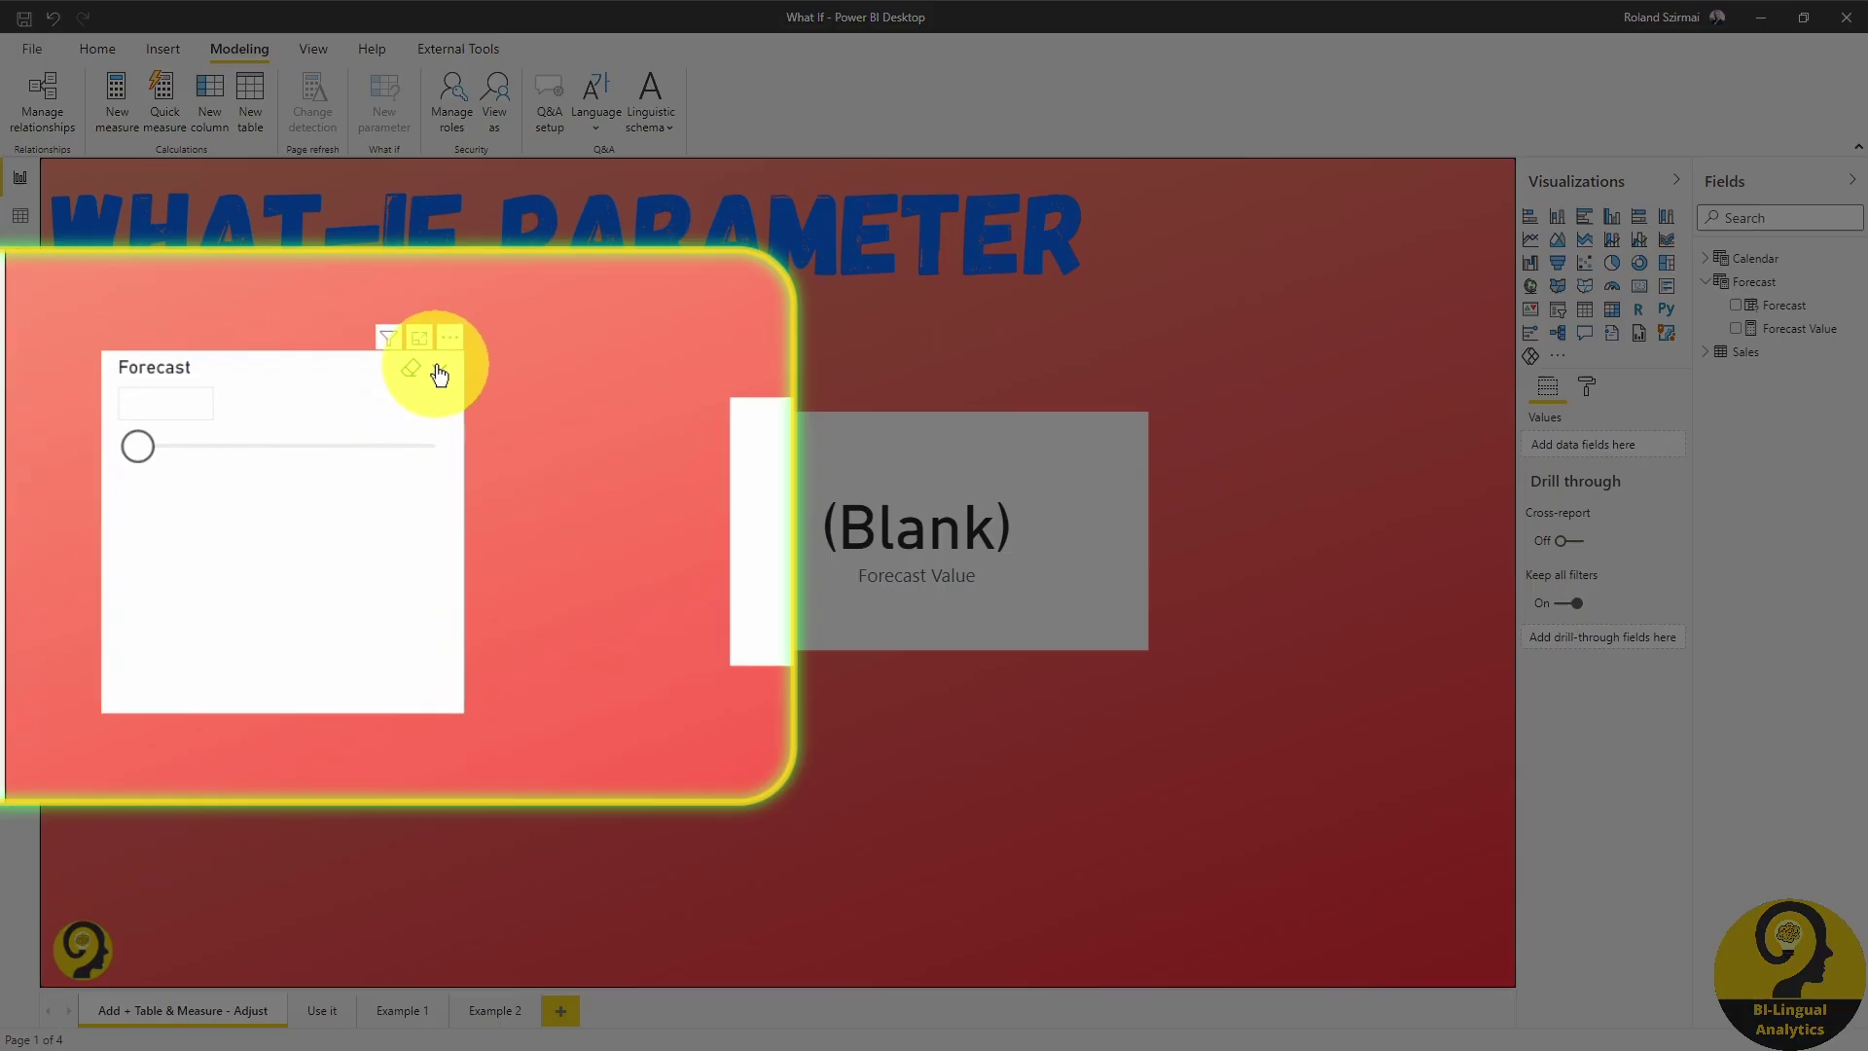
pyautogui.click(426, 386)
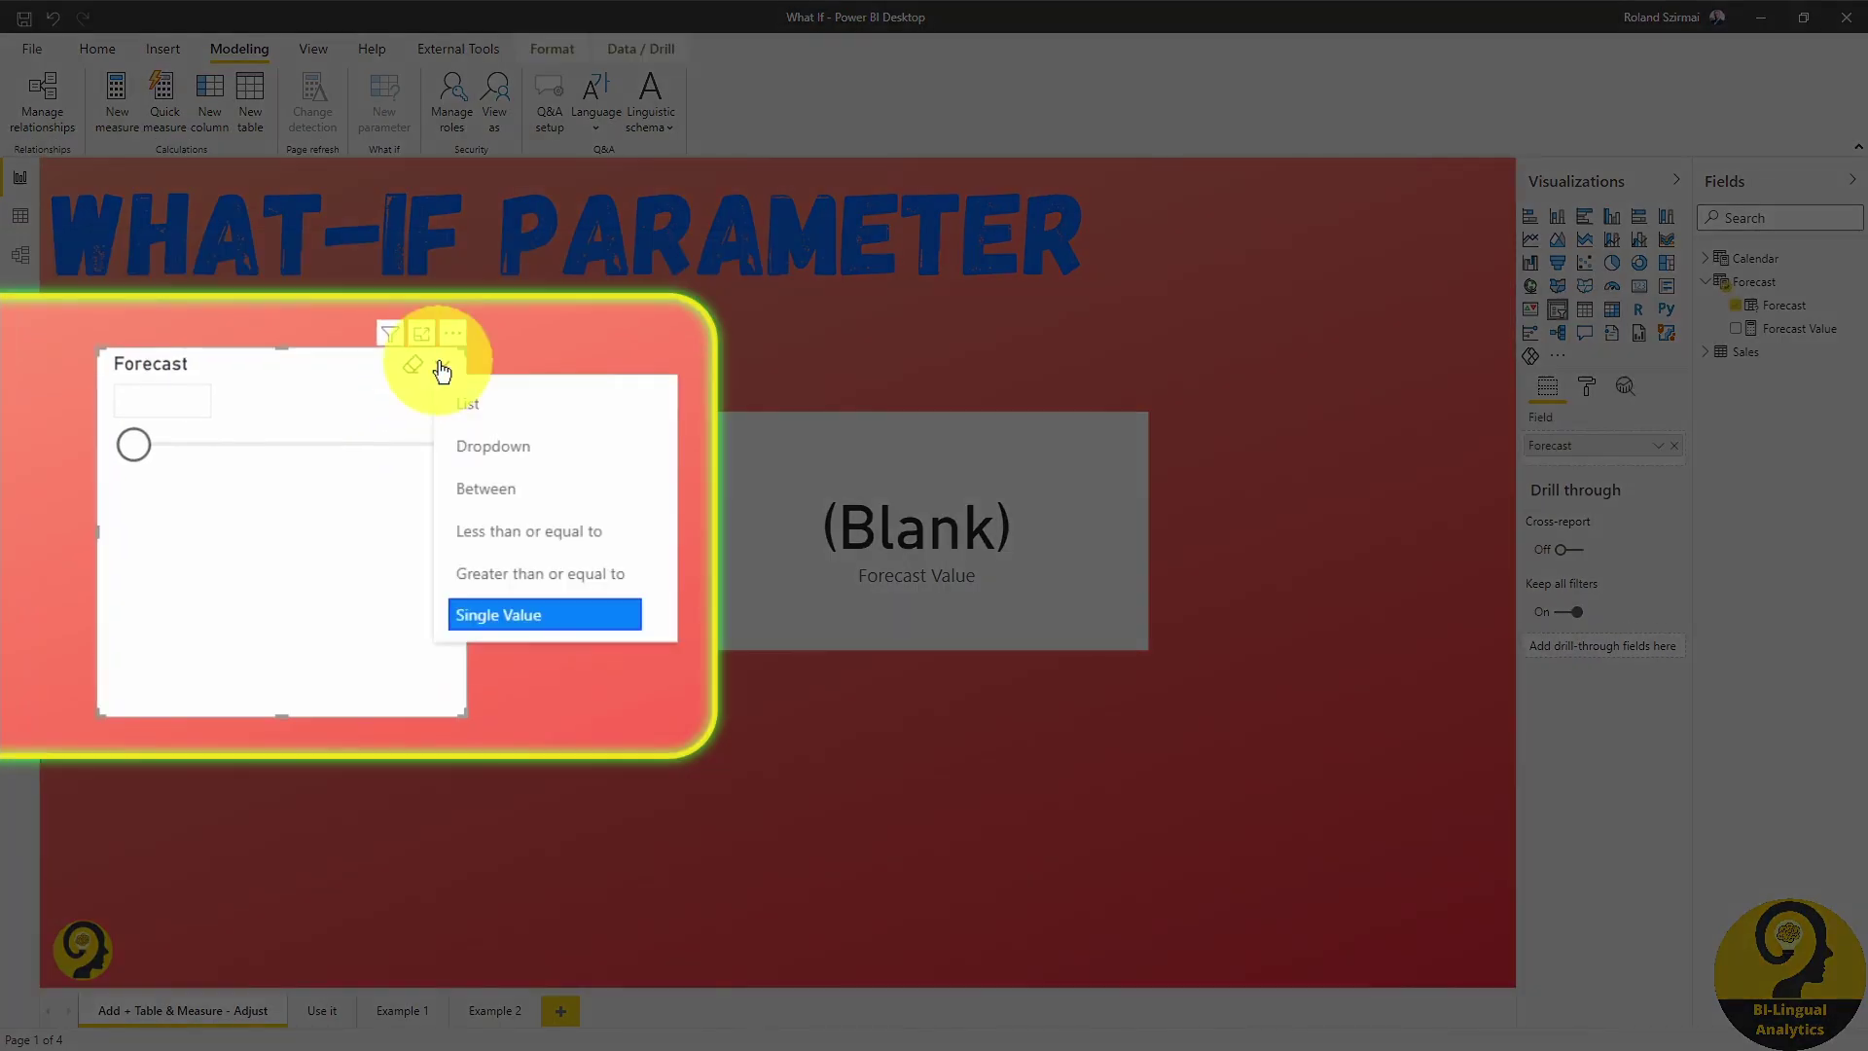
pyautogui.click(443, 413)
pyautogui.click(445, 365)
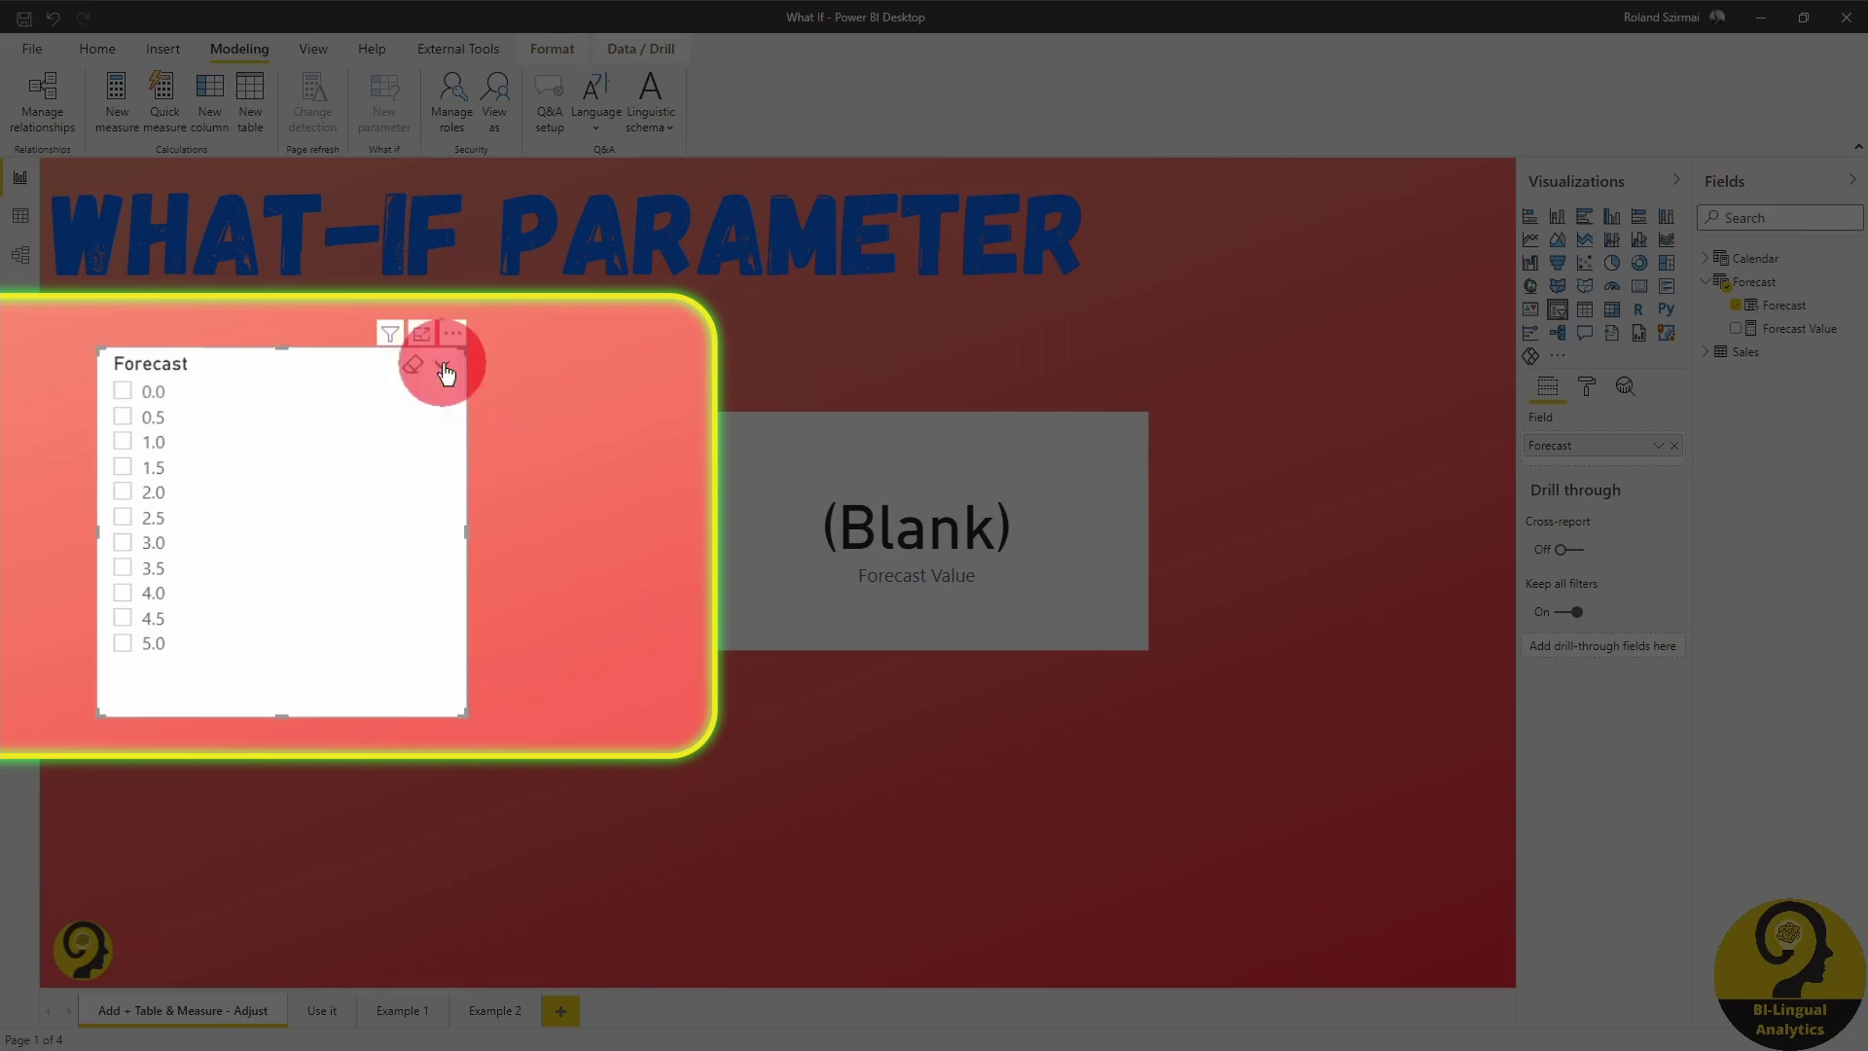
pyautogui.click(474, 449)
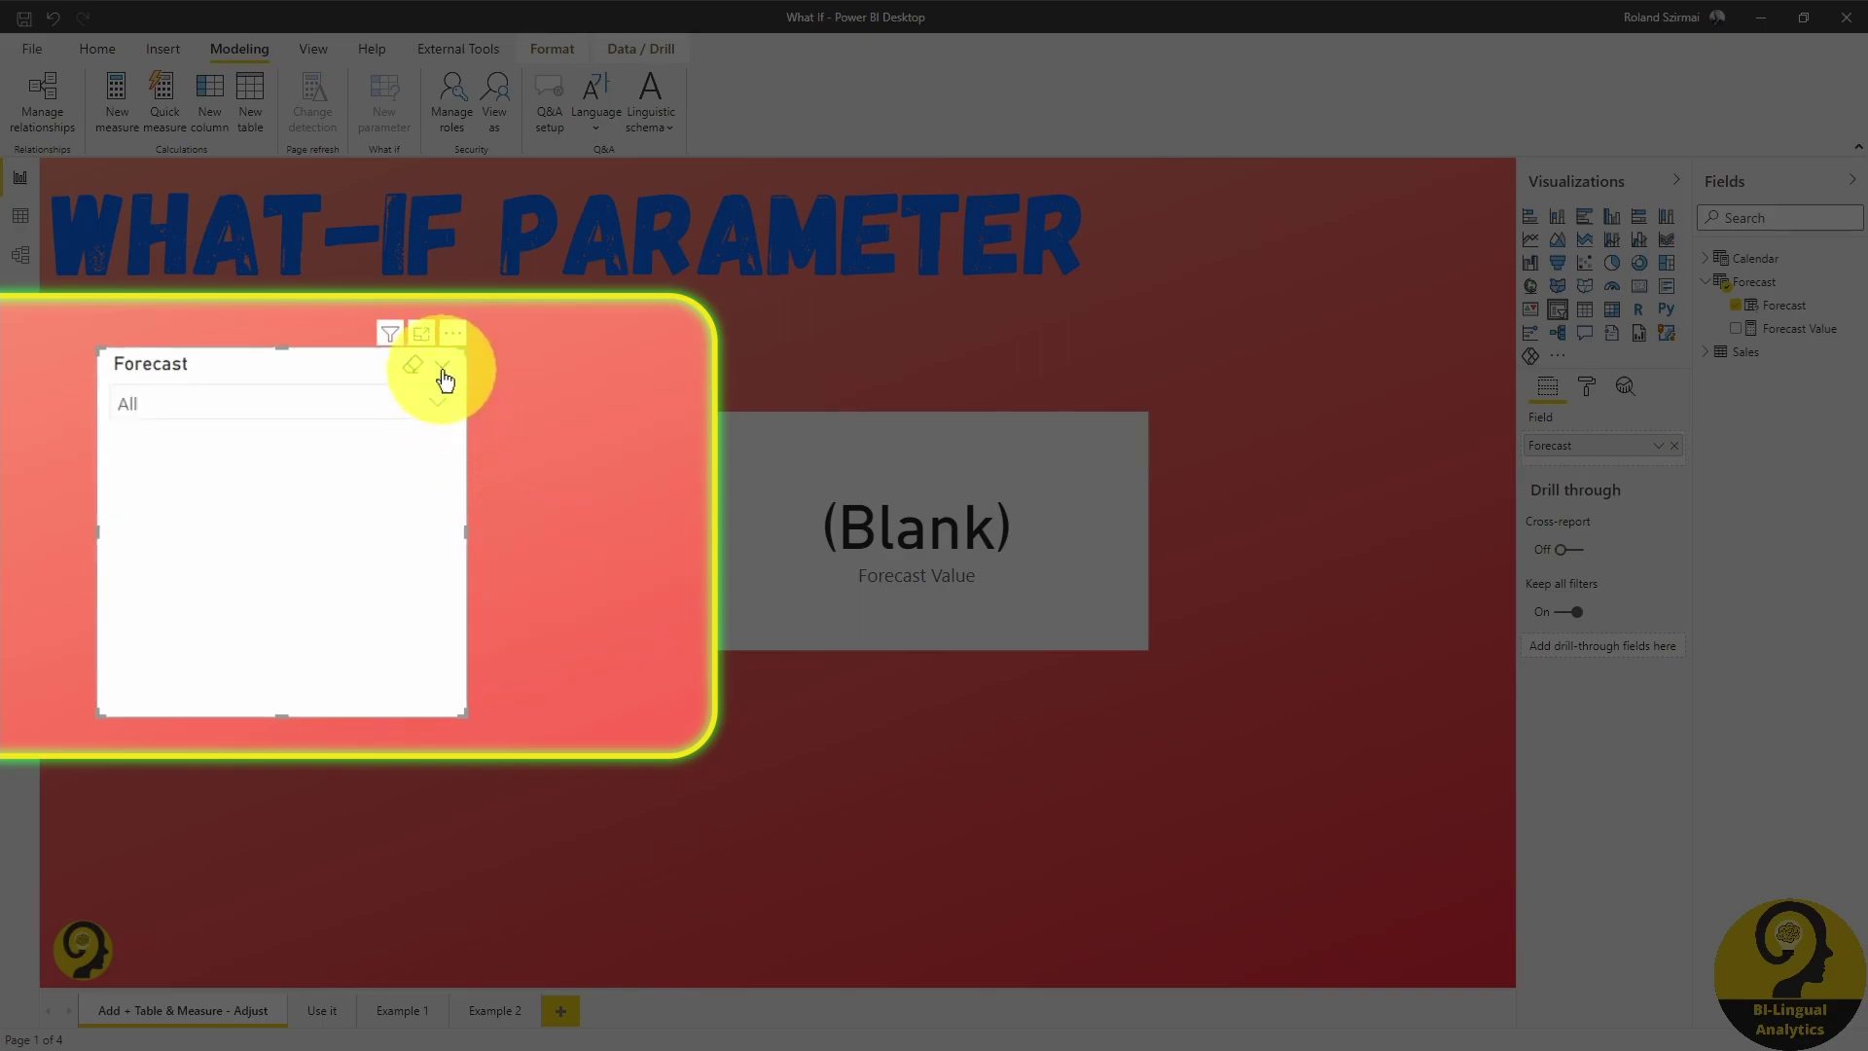
pyautogui.click(442, 402)
pyautogui.click(442, 402)
pyautogui.click(442, 365)
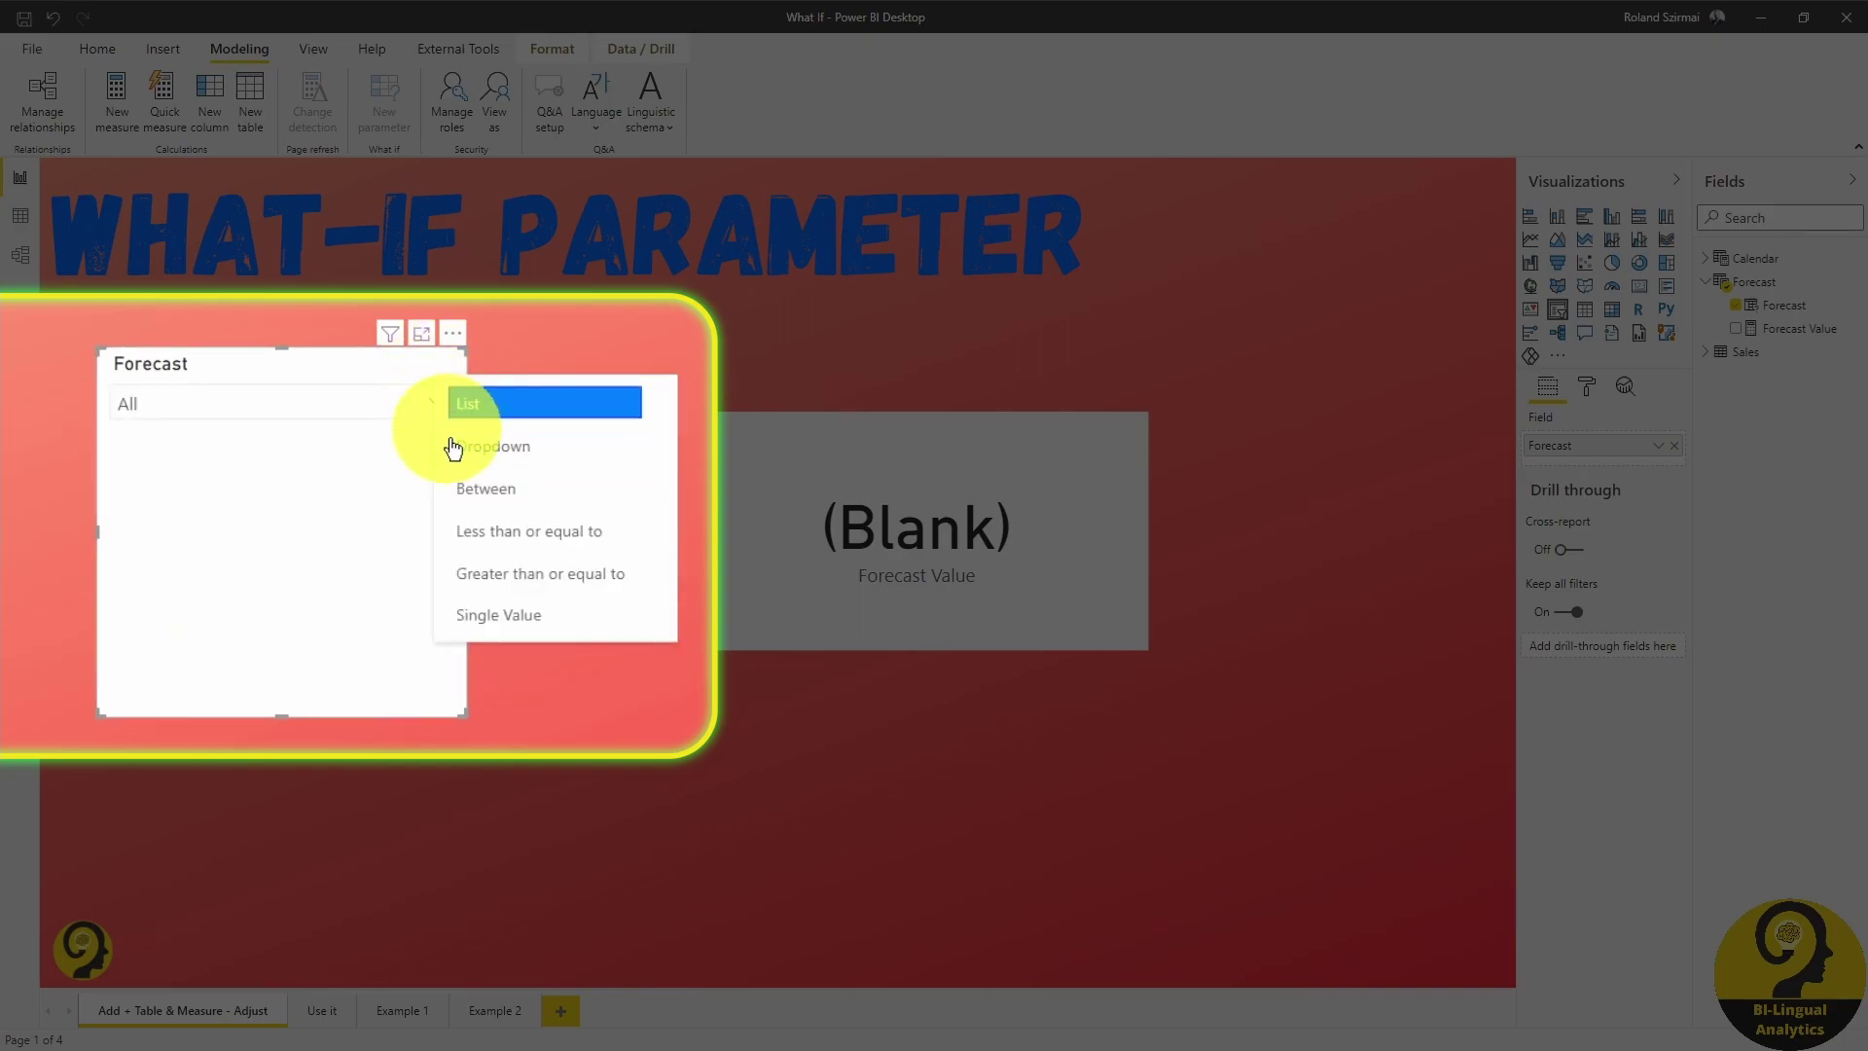
pyautogui.click(469, 611)
pyautogui.click(535, 504)
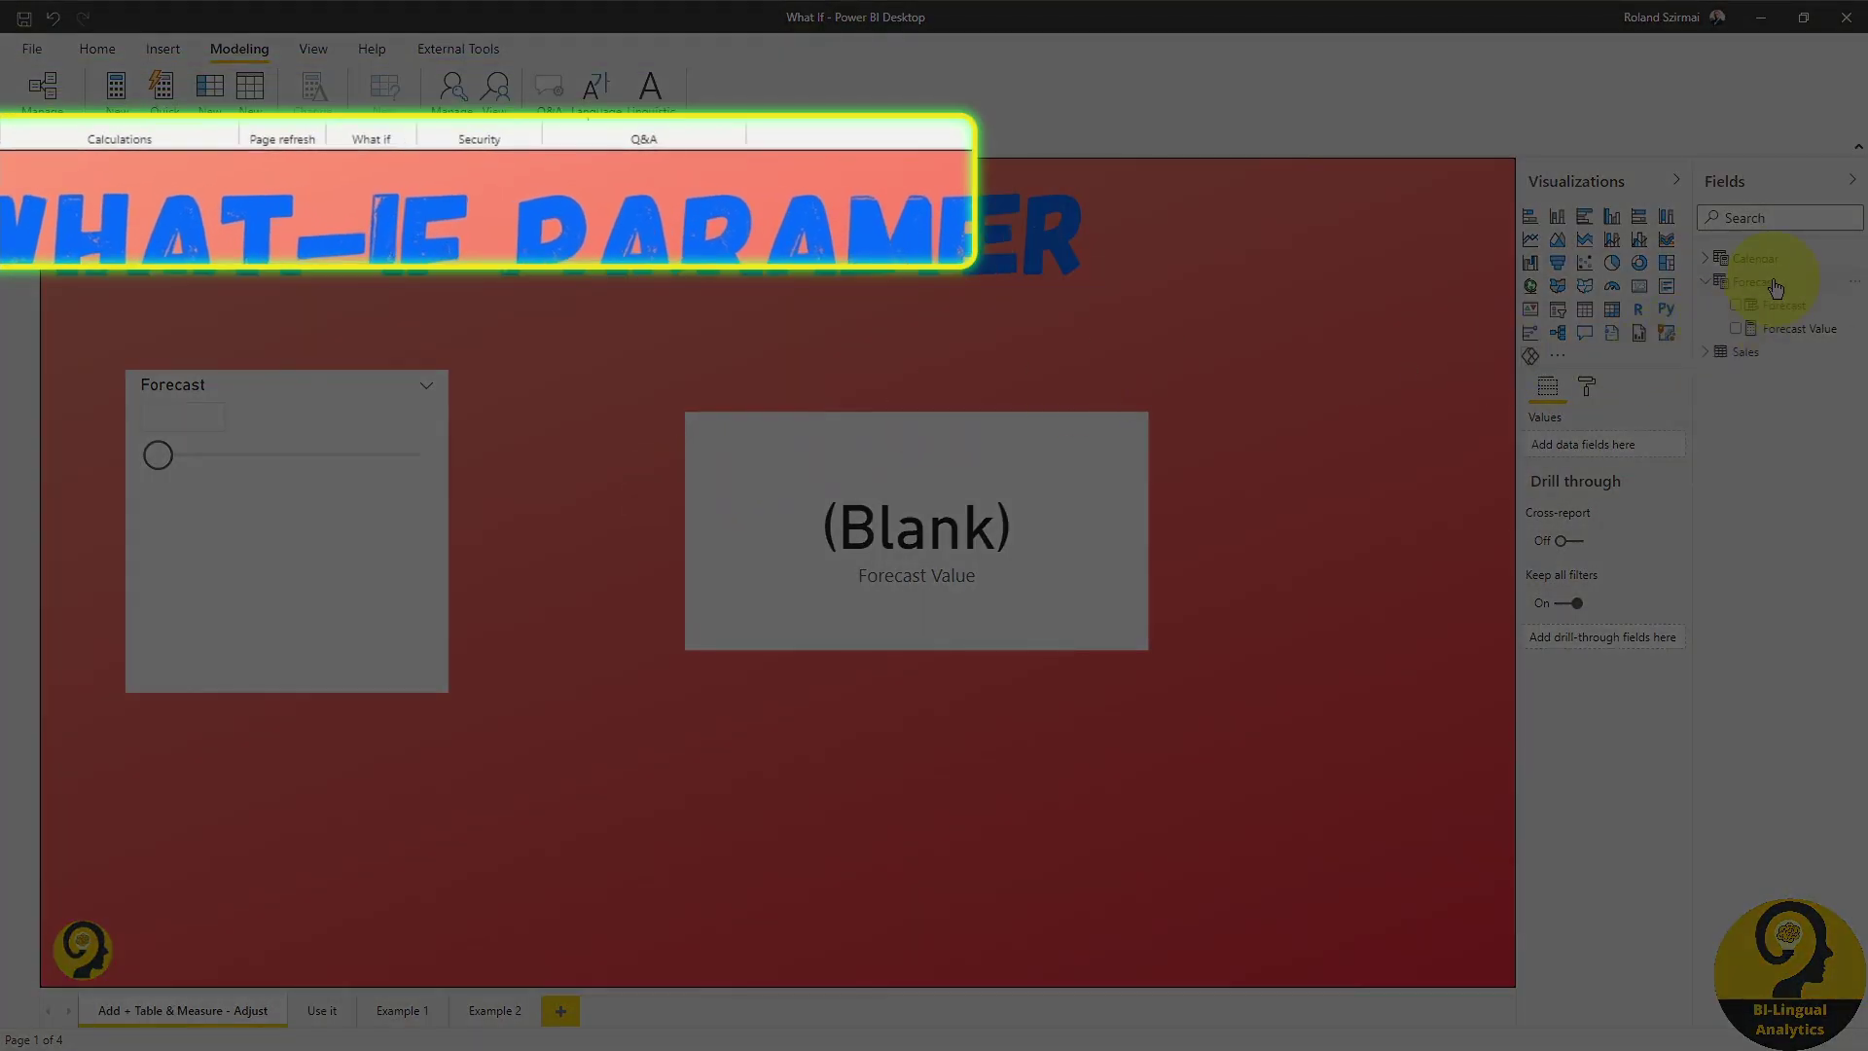
# - Edit the Forecast series to run from 0 to 0.1 in steps of 0.01
pyautogui.click(1777, 287)
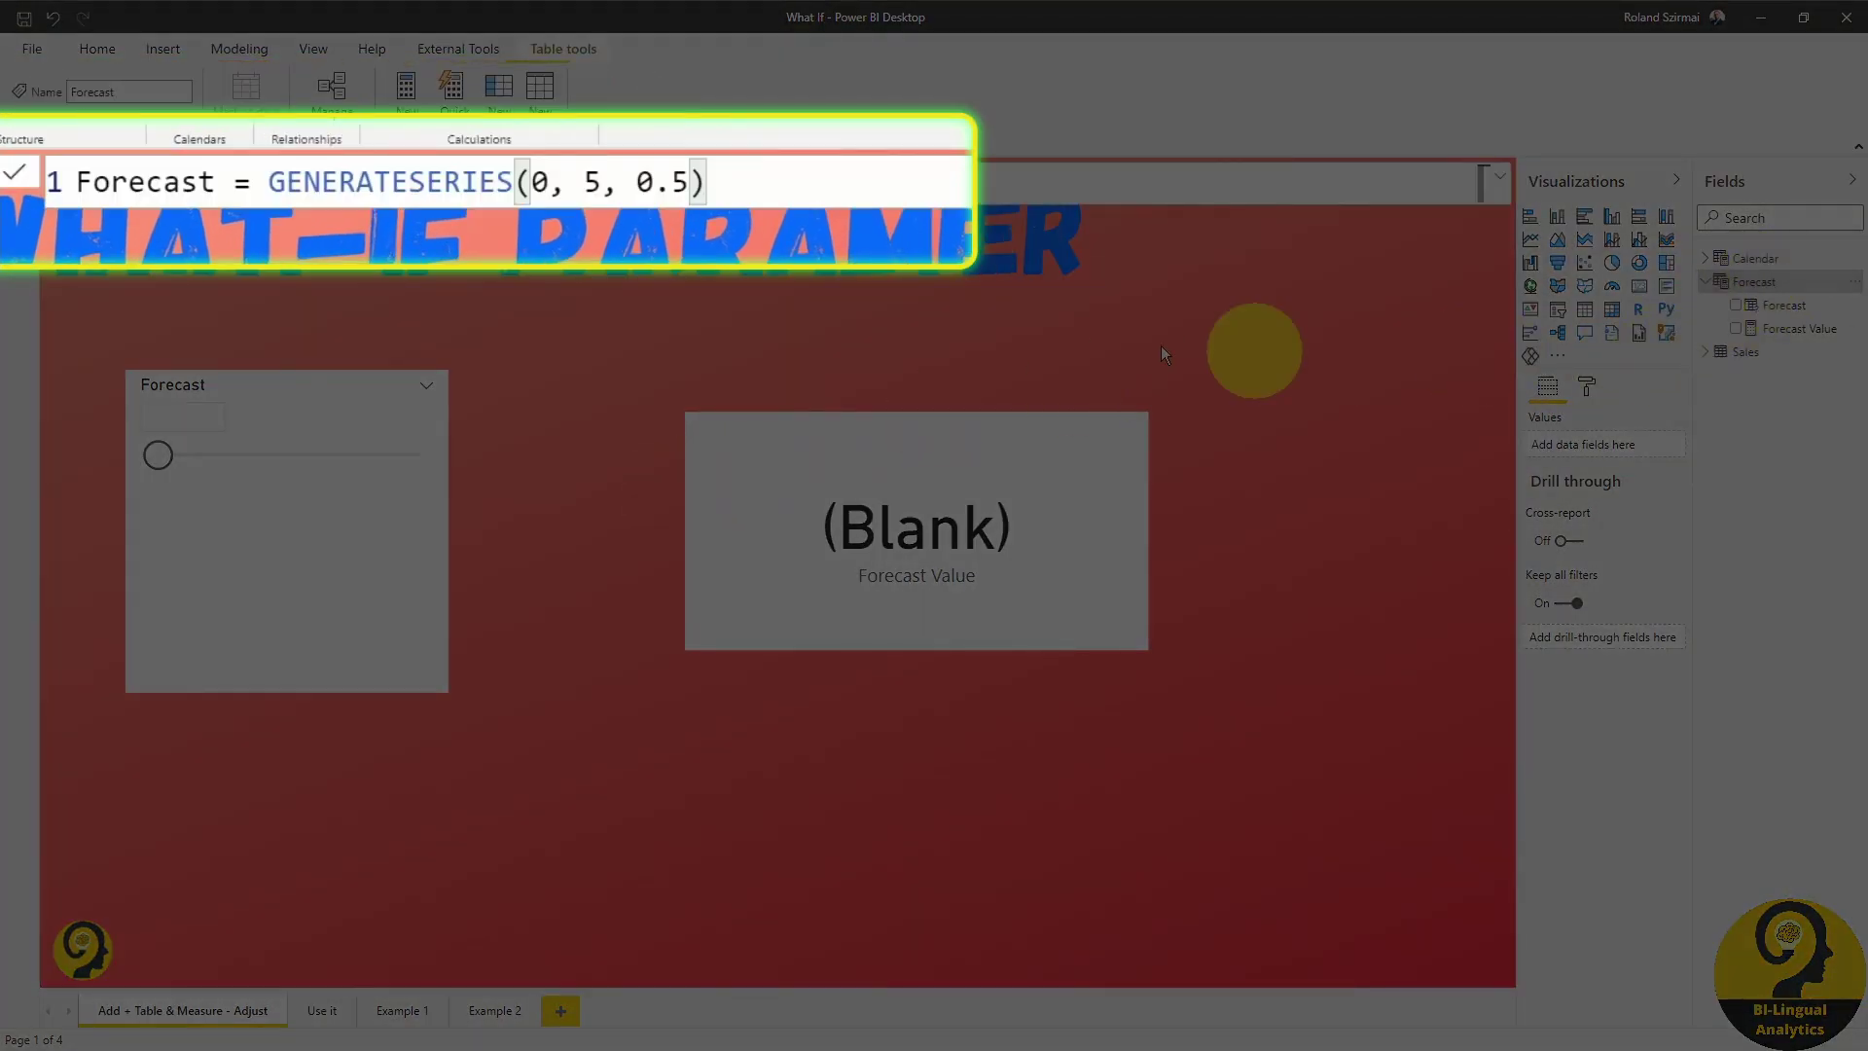
pyautogui.click(603, 185)
pyautogui.press('BackSpace')
pyautogui.write('0.1')
pyautogui.press('Right')
pyautogui.press('Right')
pyautogui.press('Right')
pyautogui.press('Right')
pyautogui.press('Delete')
pyautogui.write('01')
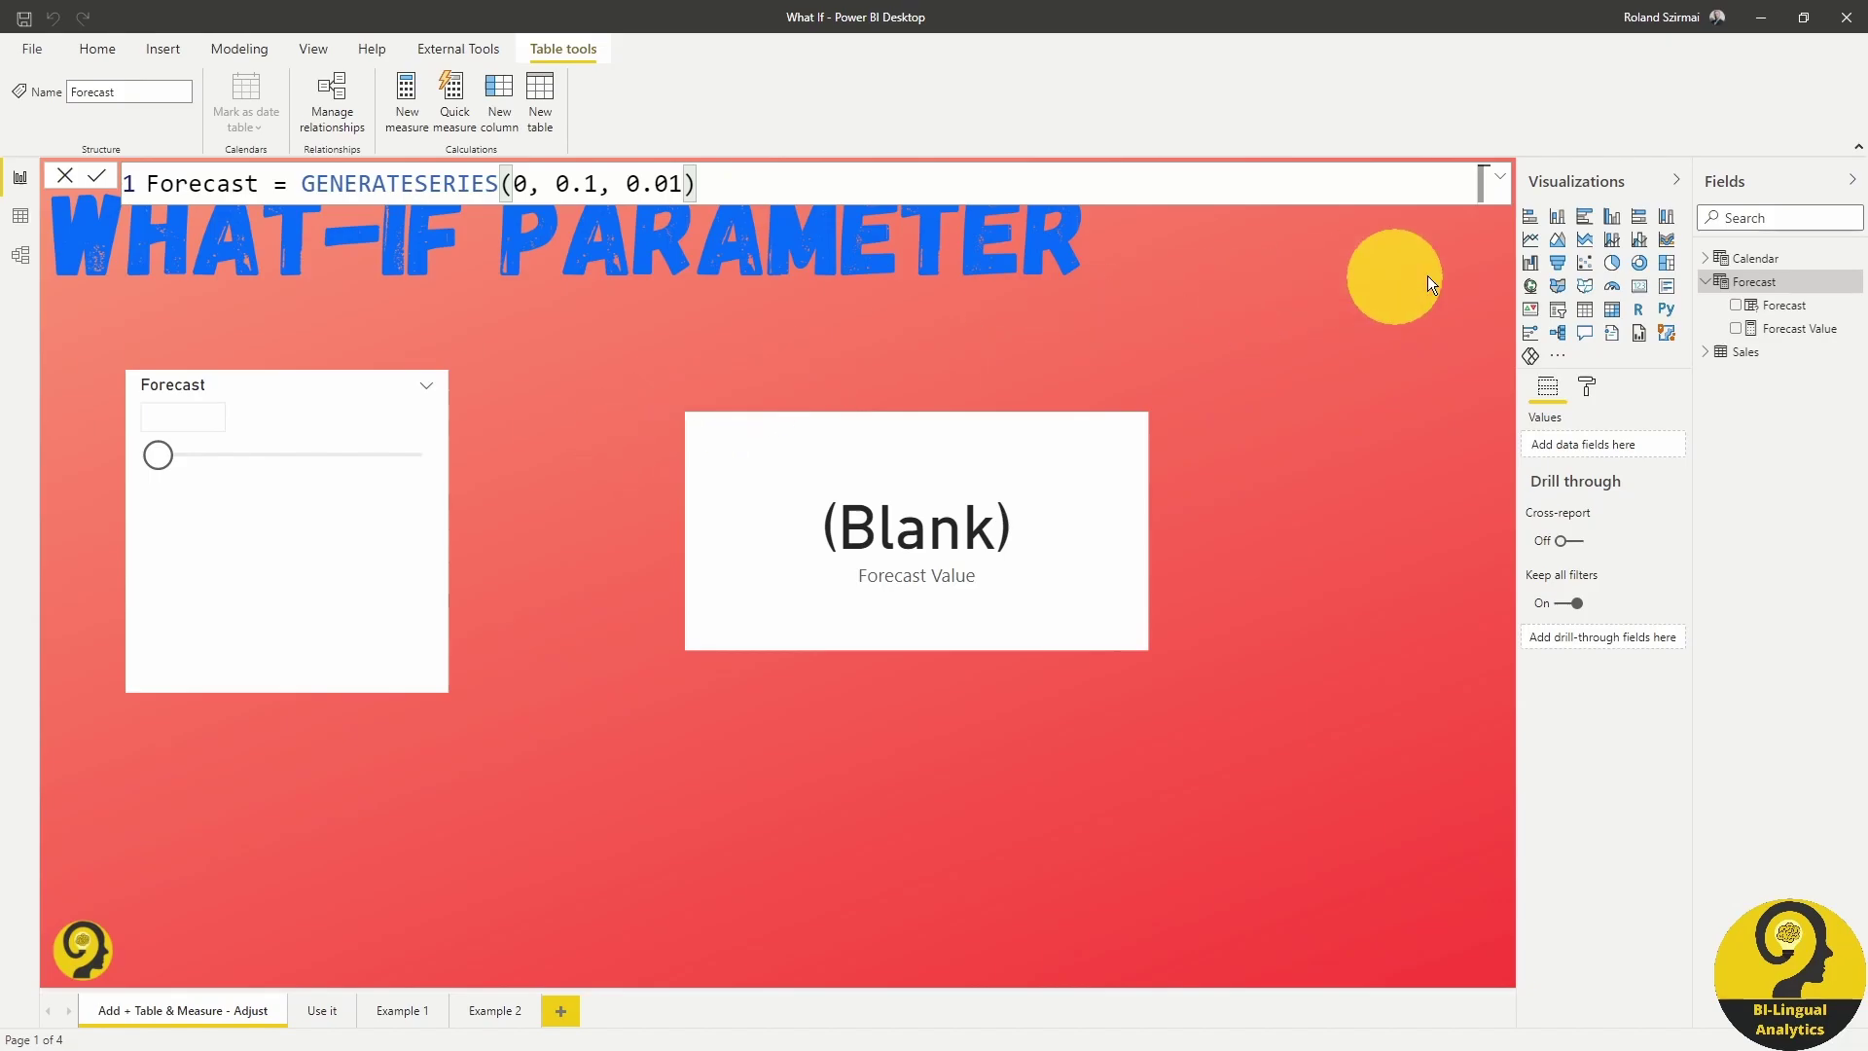
# - Format the Forecast column and Forecast Value measure as percentages with two decimals
pyautogui.click(1783, 304)
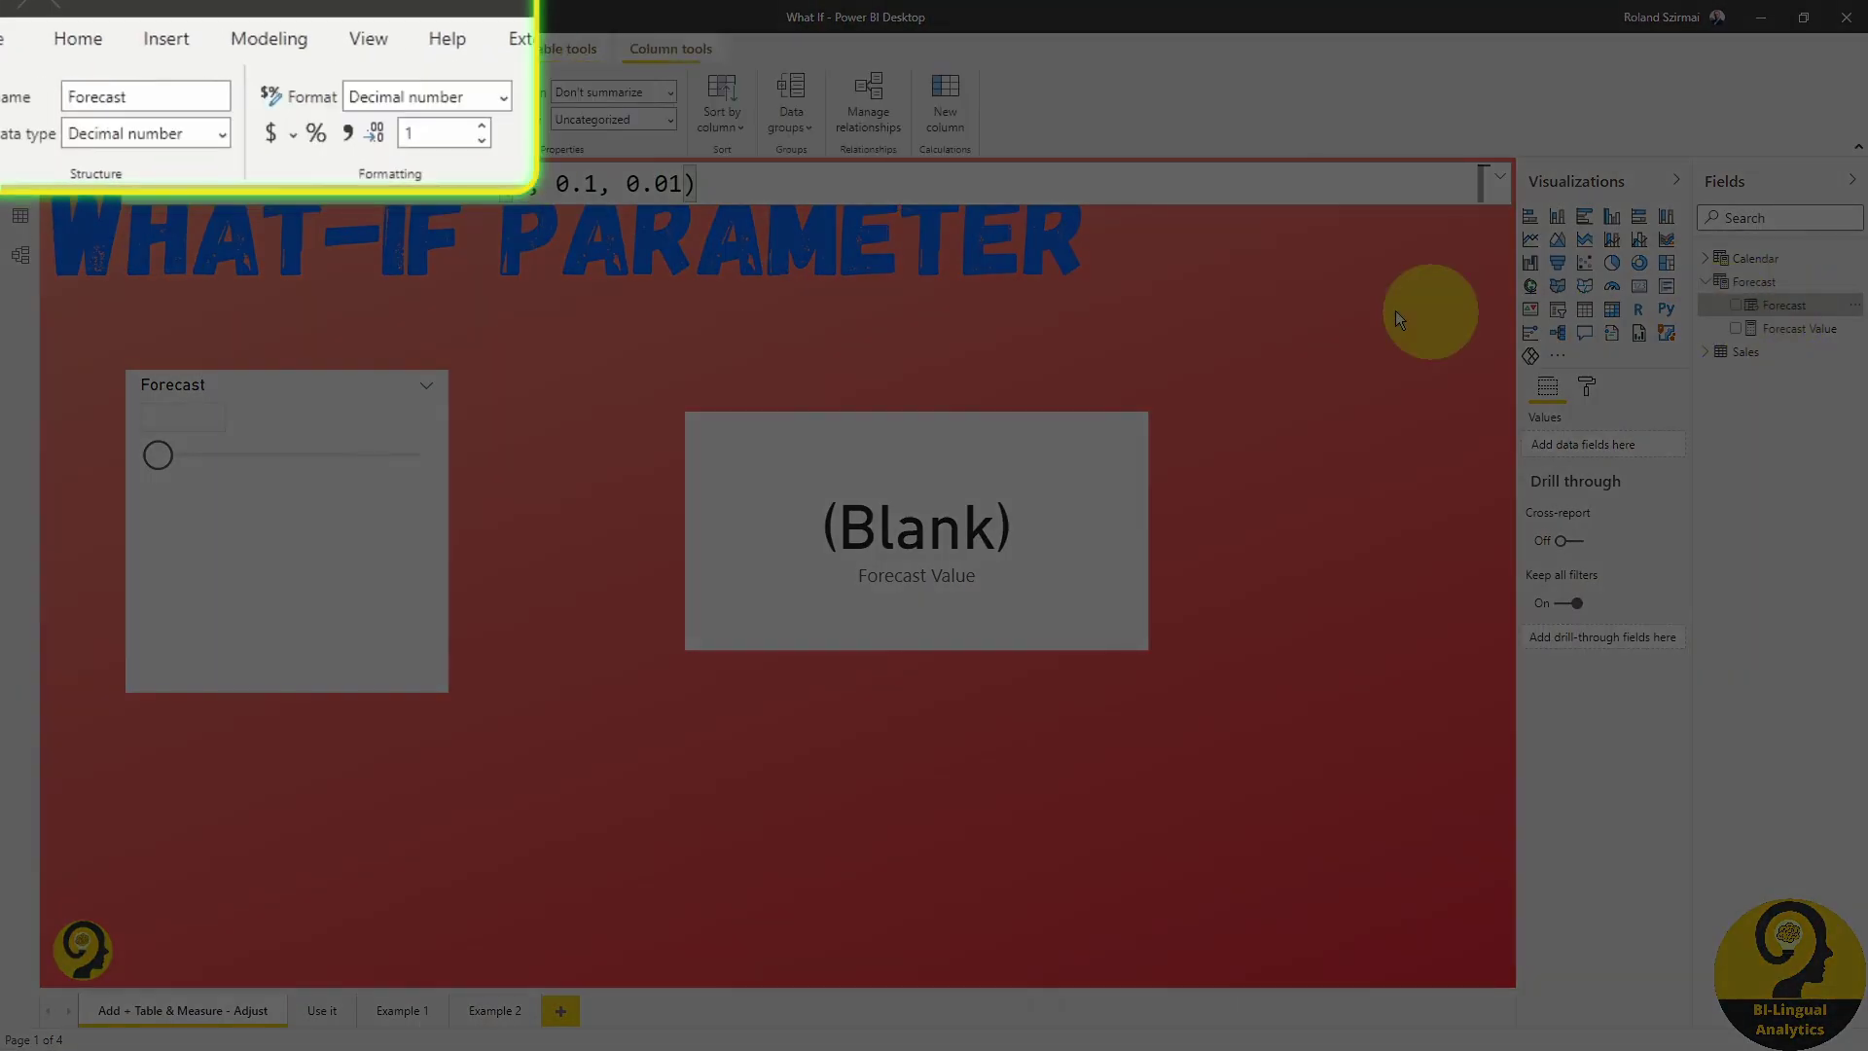
pyautogui.click(314, 131)
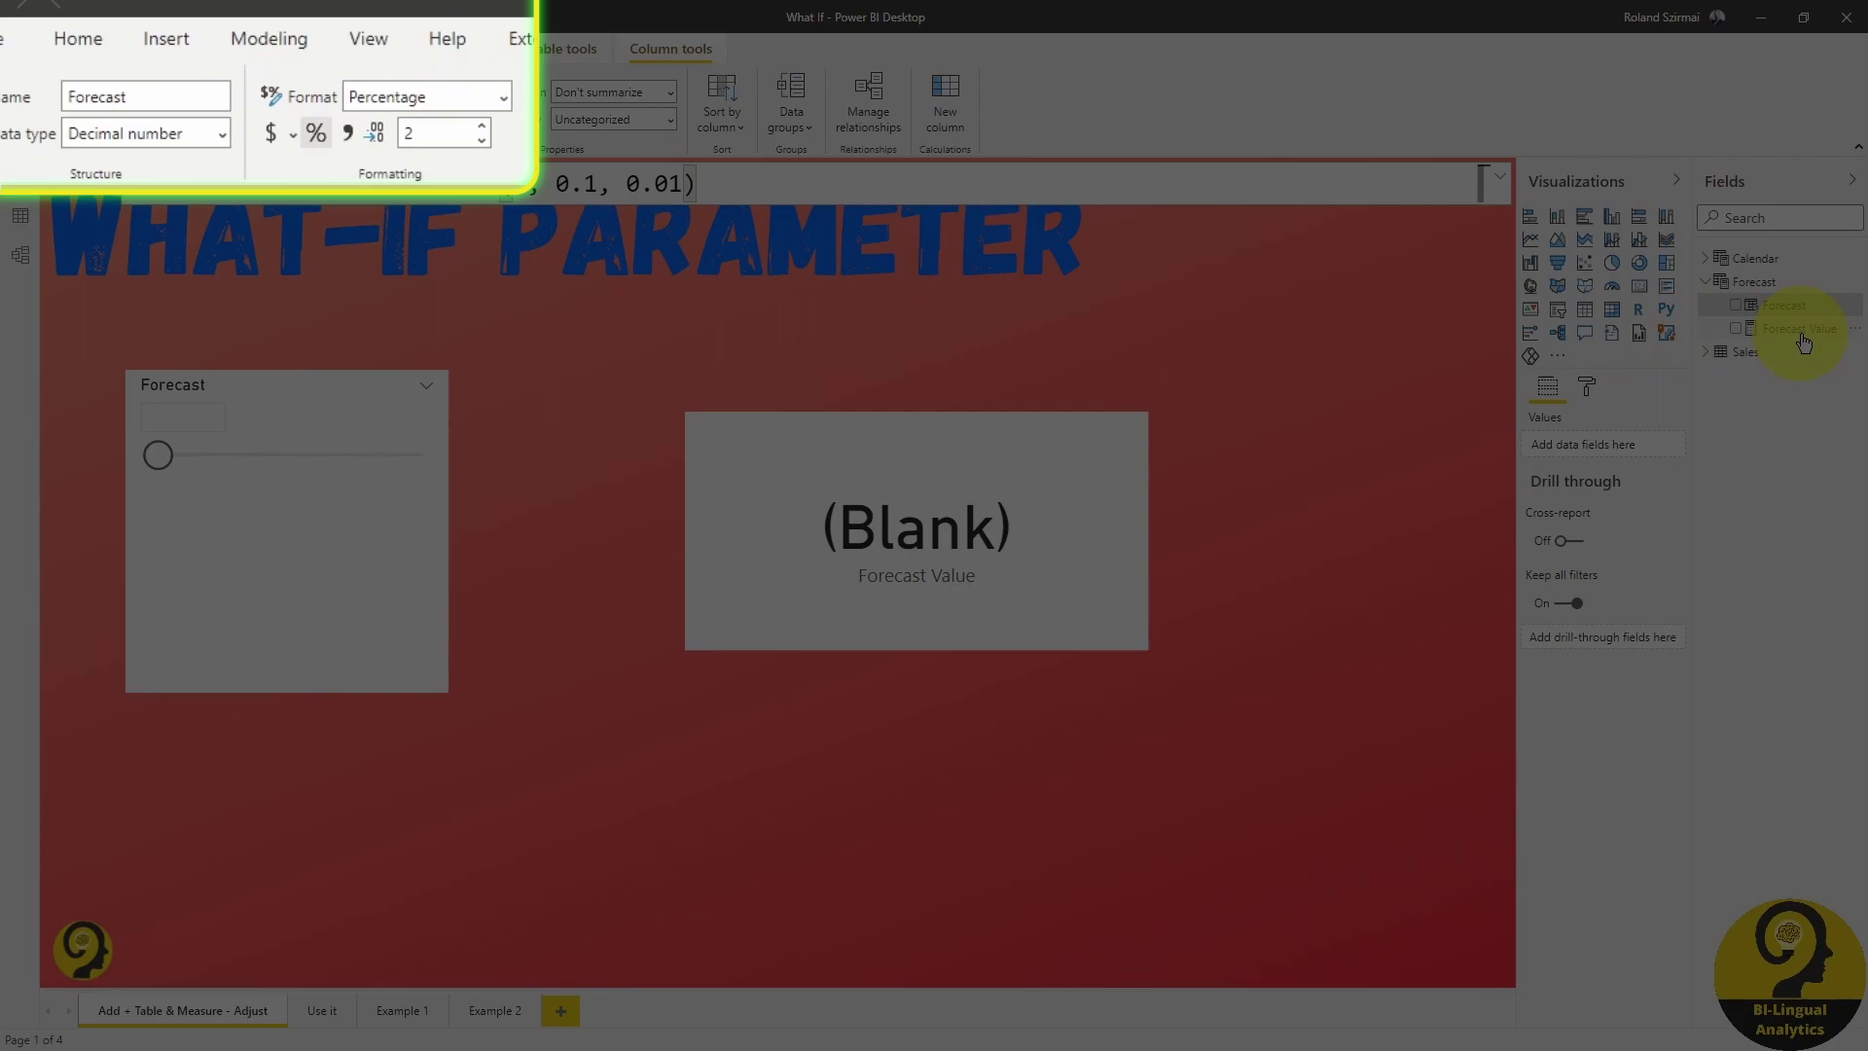
pyautogui.click(1798, 329)
pyautogui.click(325, 130)
pyautogui.click(495, 126)
pyautogui.click(495, 126)
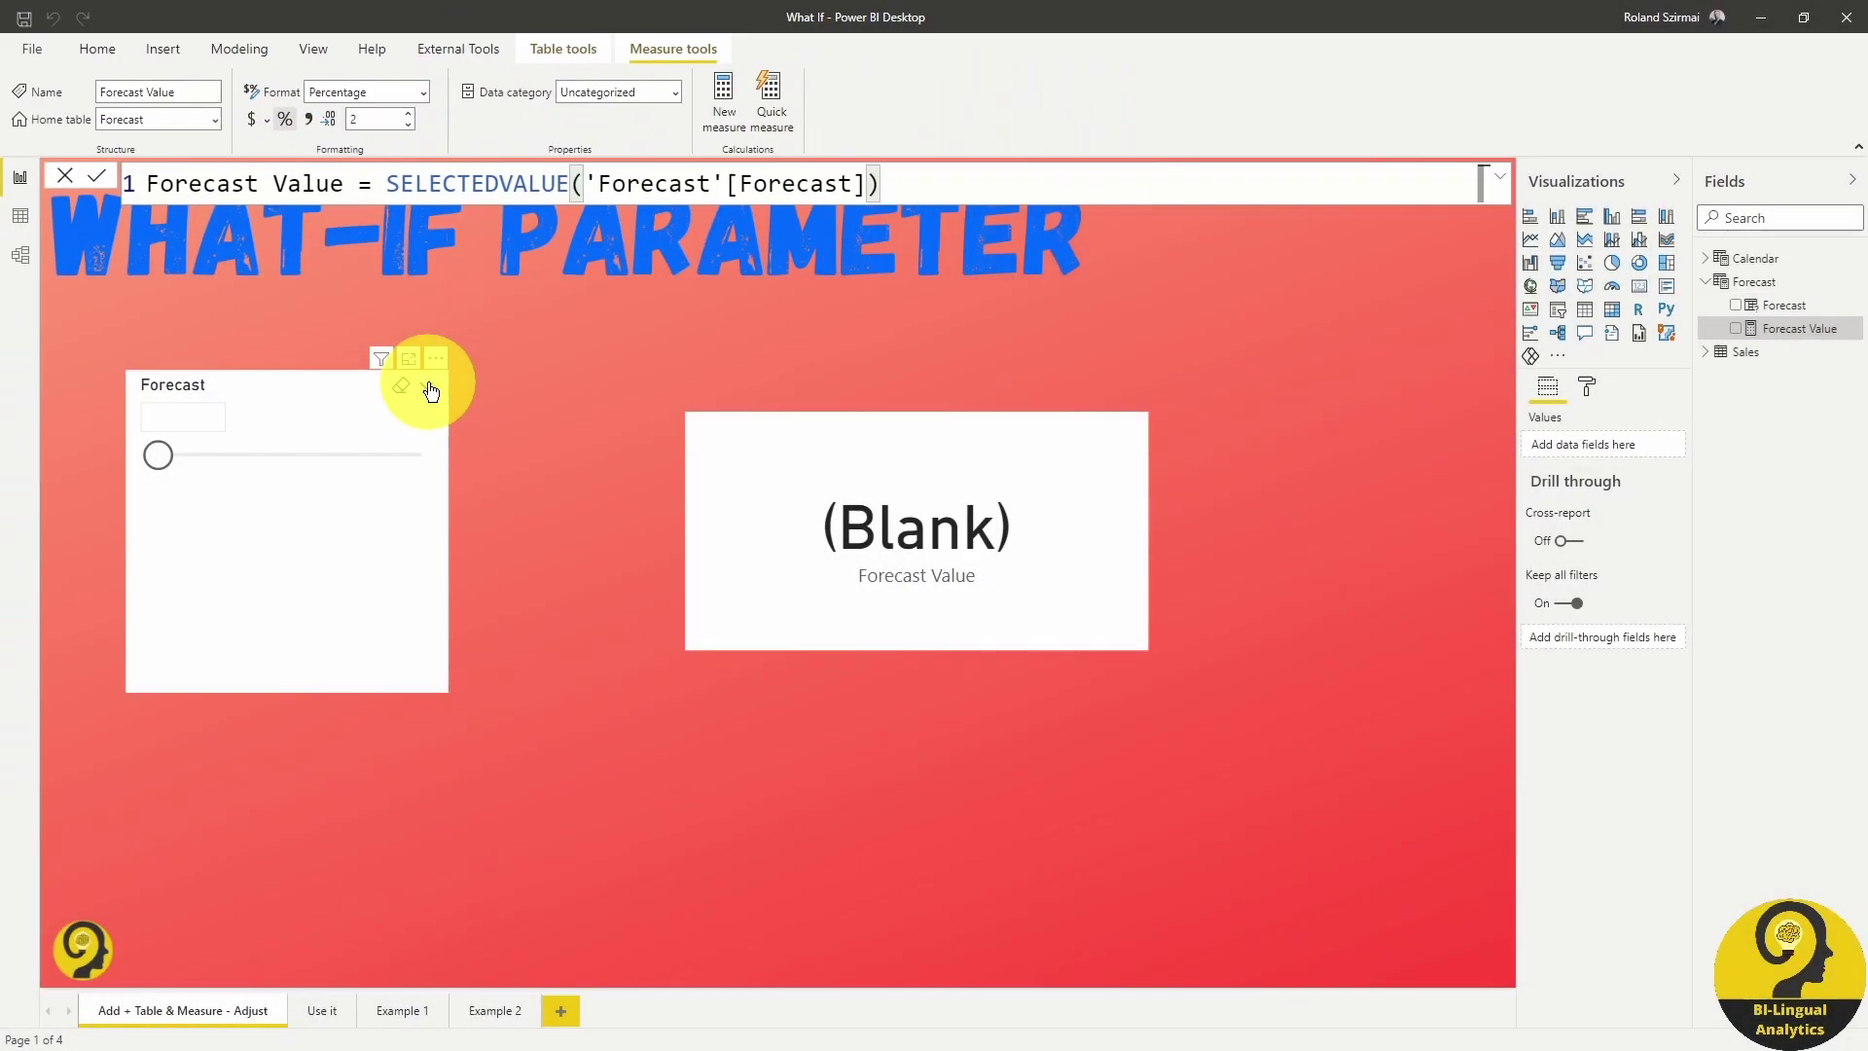
# - Switch the Forecast slicer to a list and select 7.00%
pyautogui.click(430, 391)
pyautogui.click(459, 417)
pyautogui.click(266, 434)
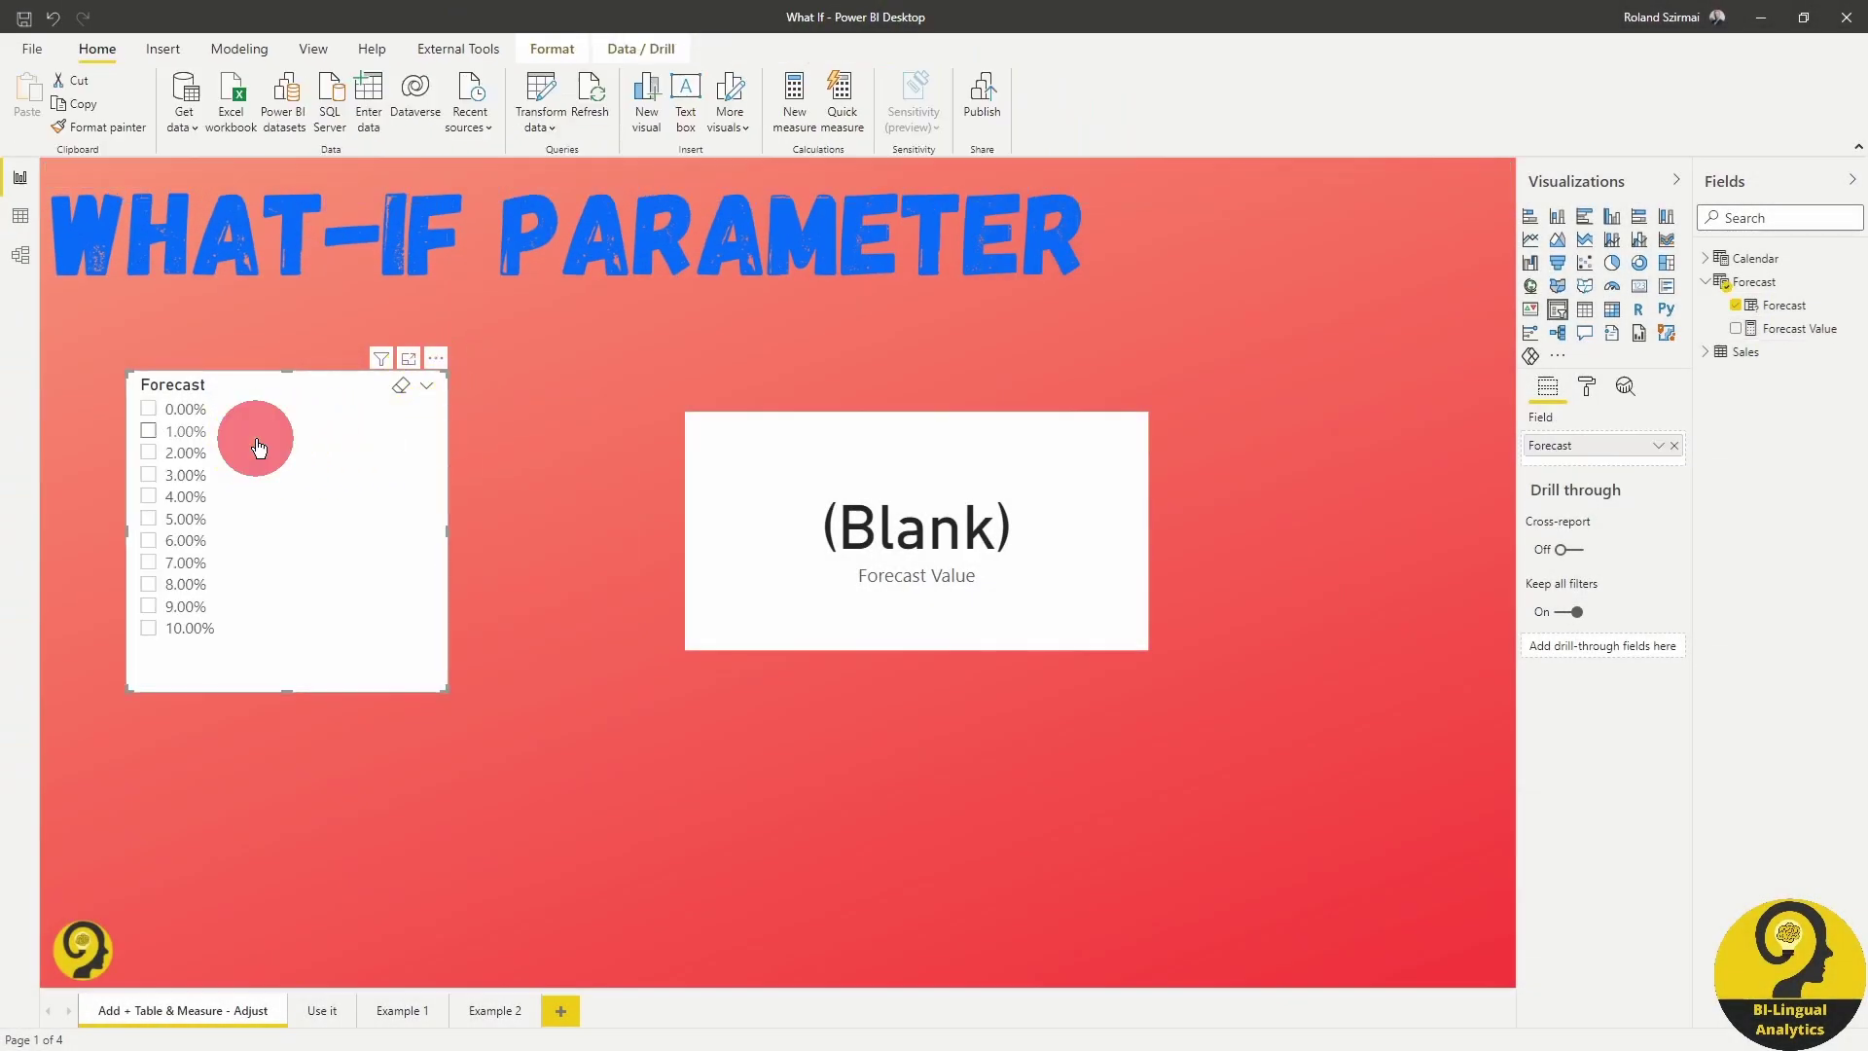
pyautogui.click(270, 496)
pyautogui.click(276, 566)
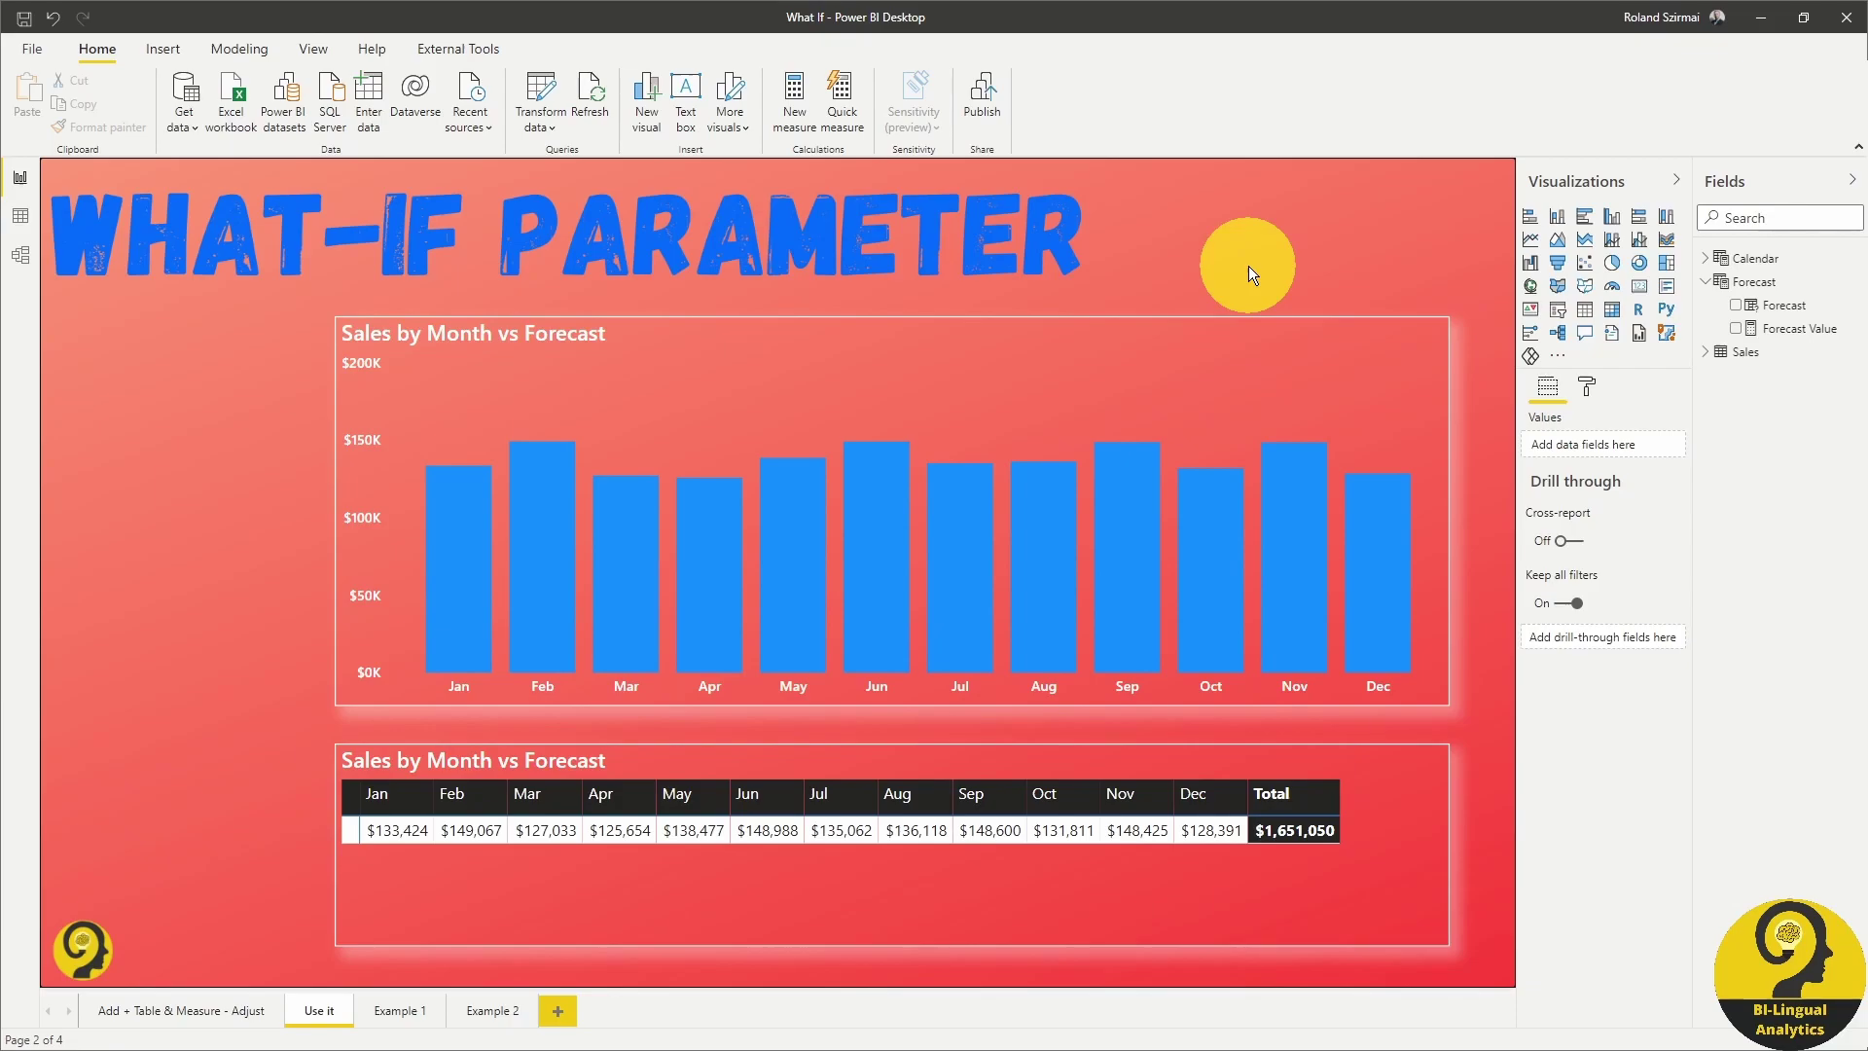
# - Add a Forecast slicer as a small box at the top left of the Use it page
pyautogui.click(1557, 309)
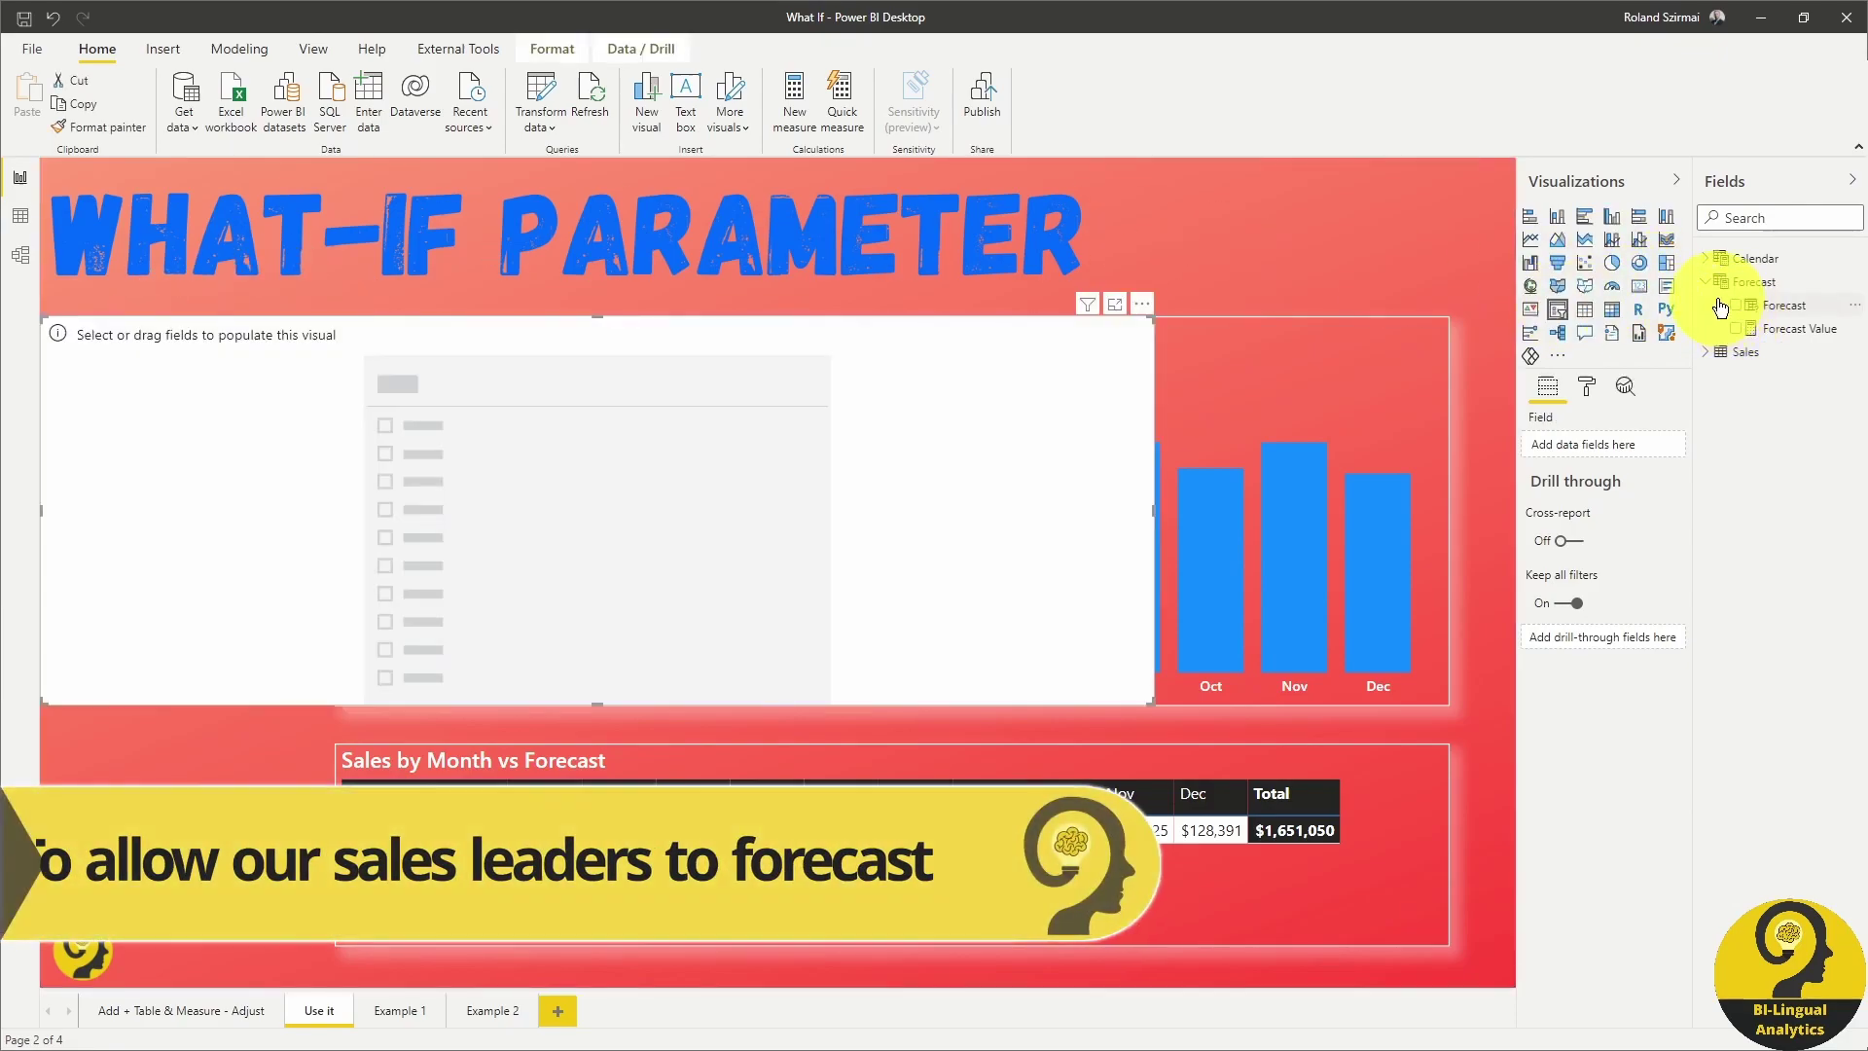
pyautogui.click(1733, 306)
pyautogui.moveTo(1152, 701); pyautogui.dragTo(309, 492)
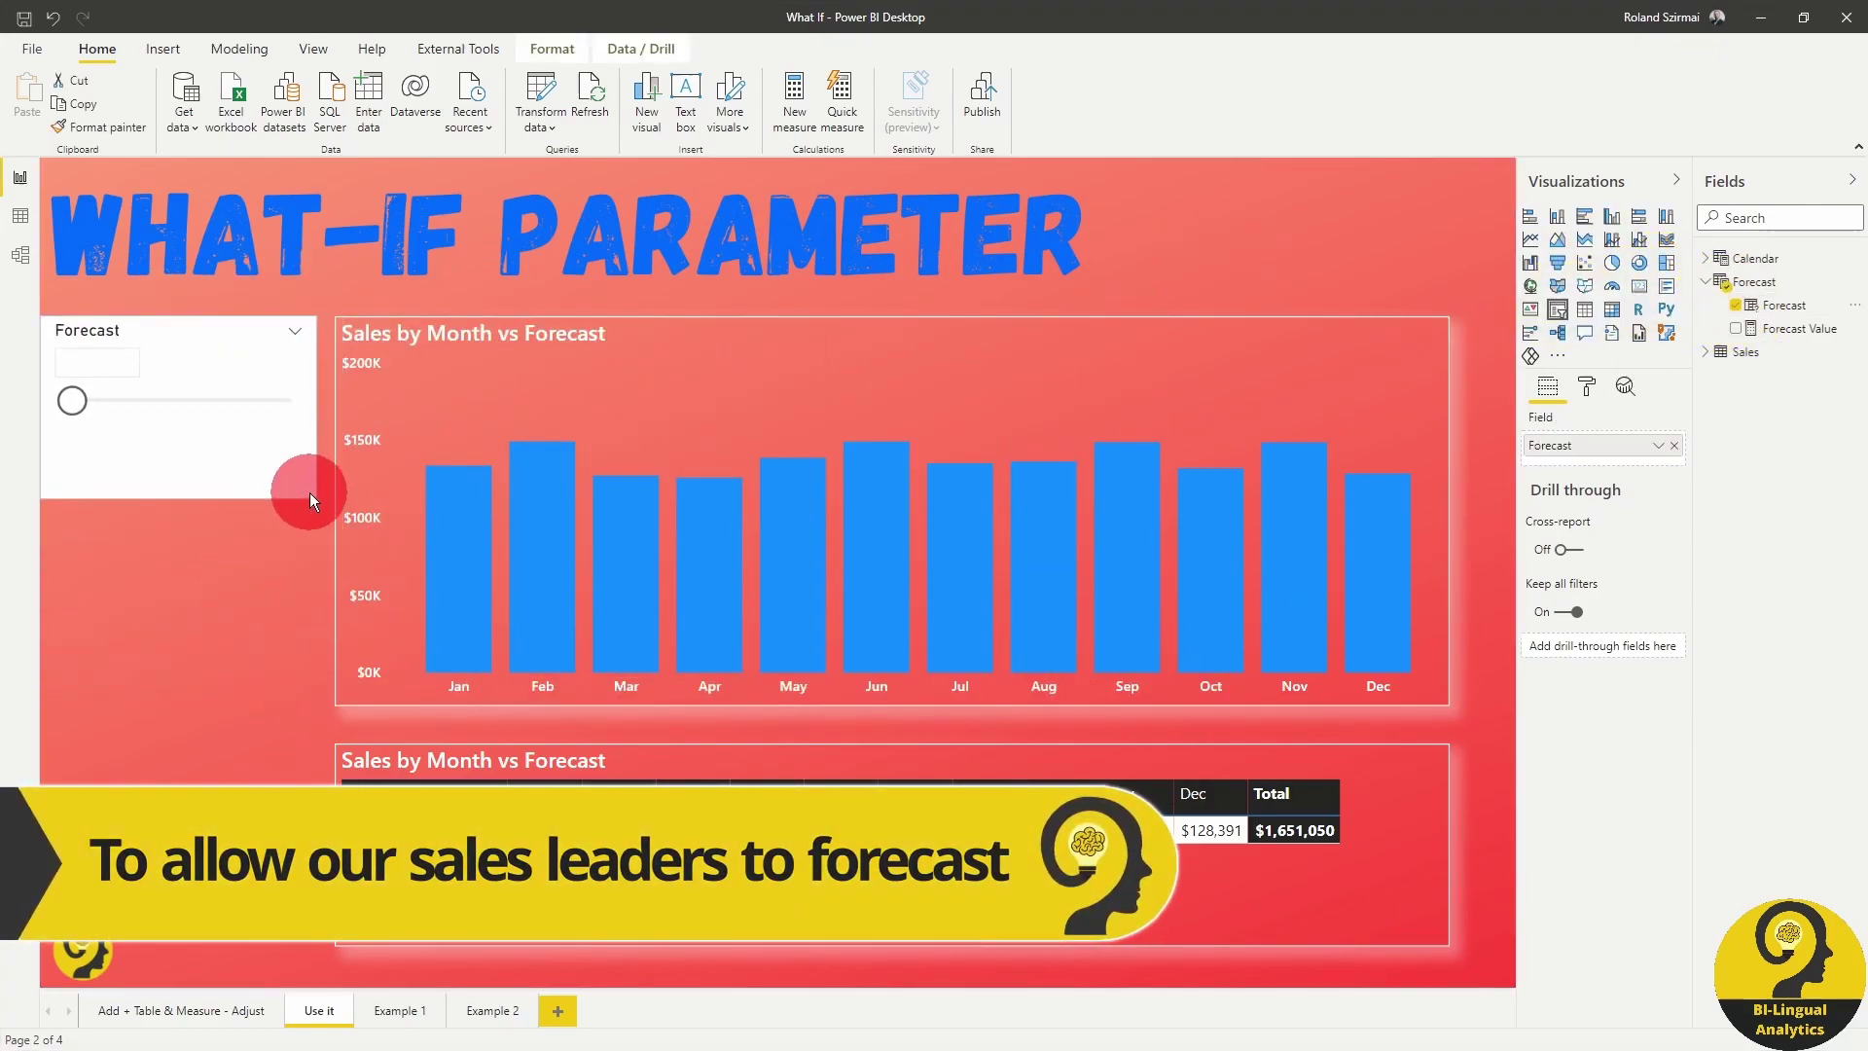
# - Give the slicer a 50% transparent background and narrow it slightly
pyautogui.click(1586, 387)
pyautogui.click(1559, 639)
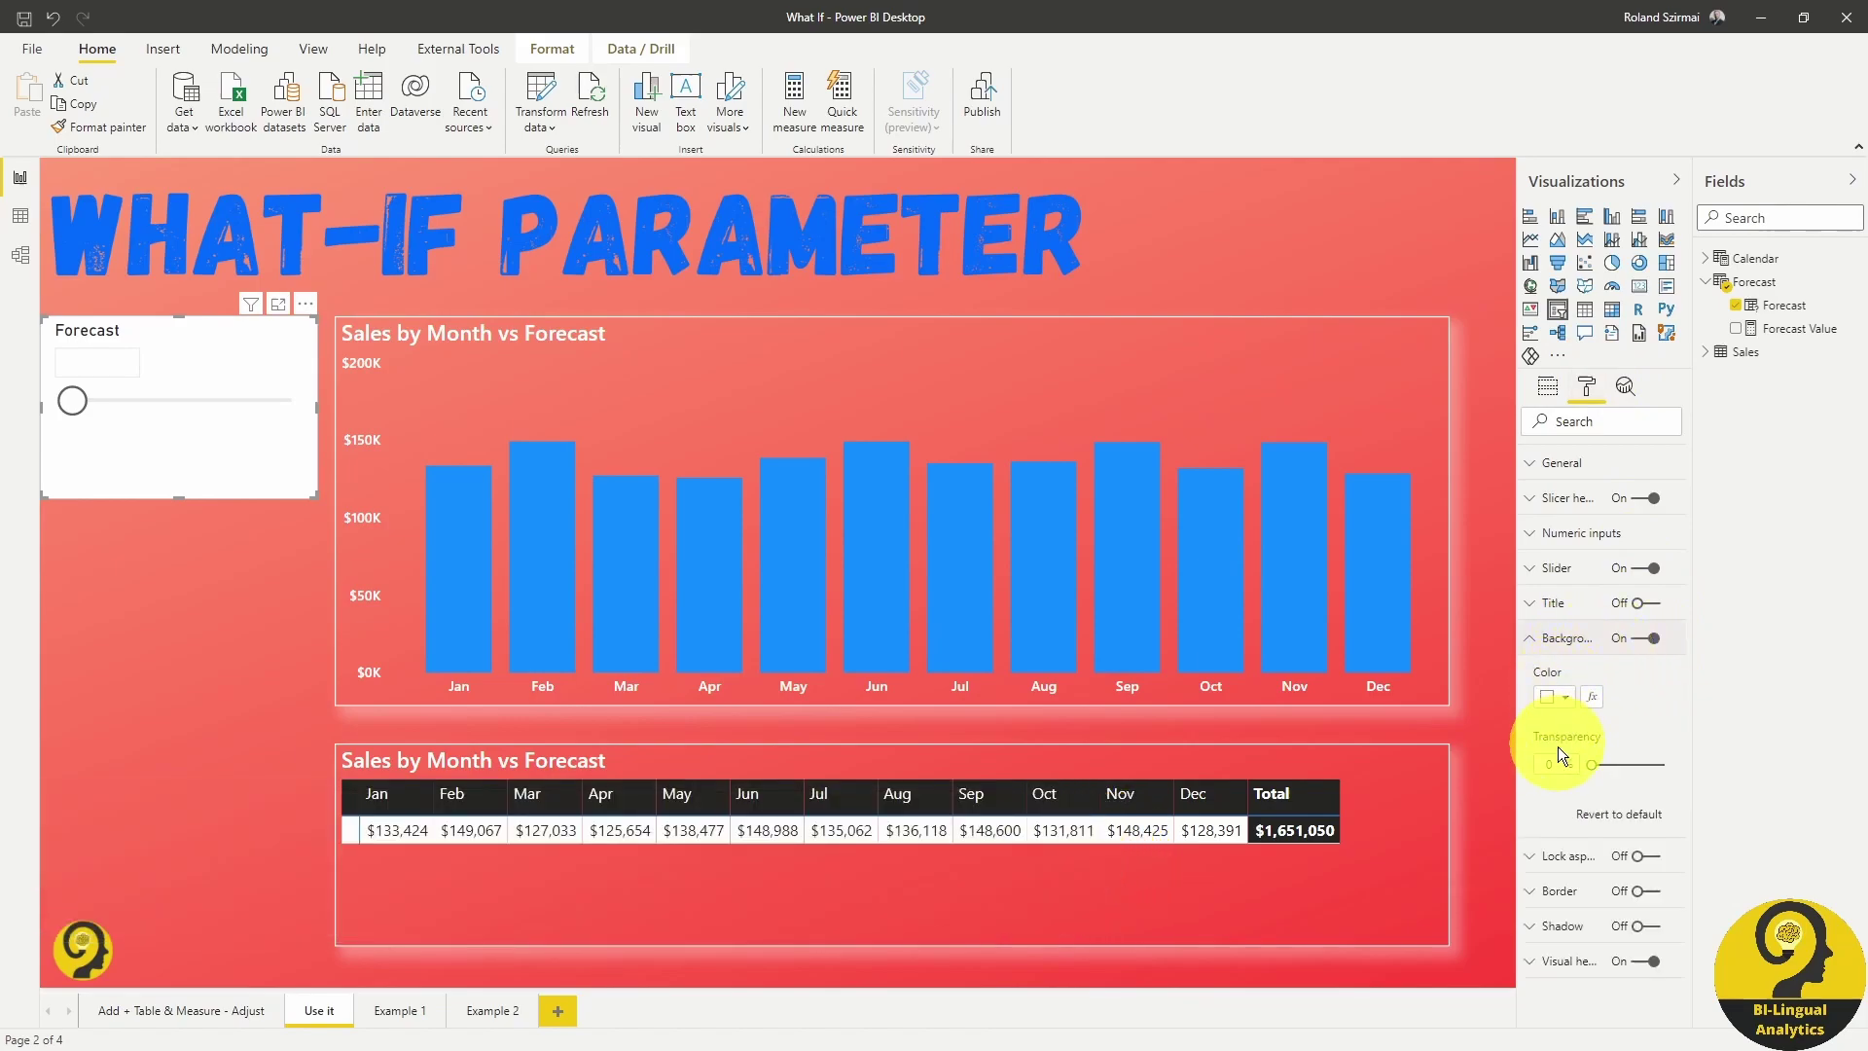
pyautogui.doubleClick(1548, 764)
pyautogui.write('50')
pyautogui.press('Return')
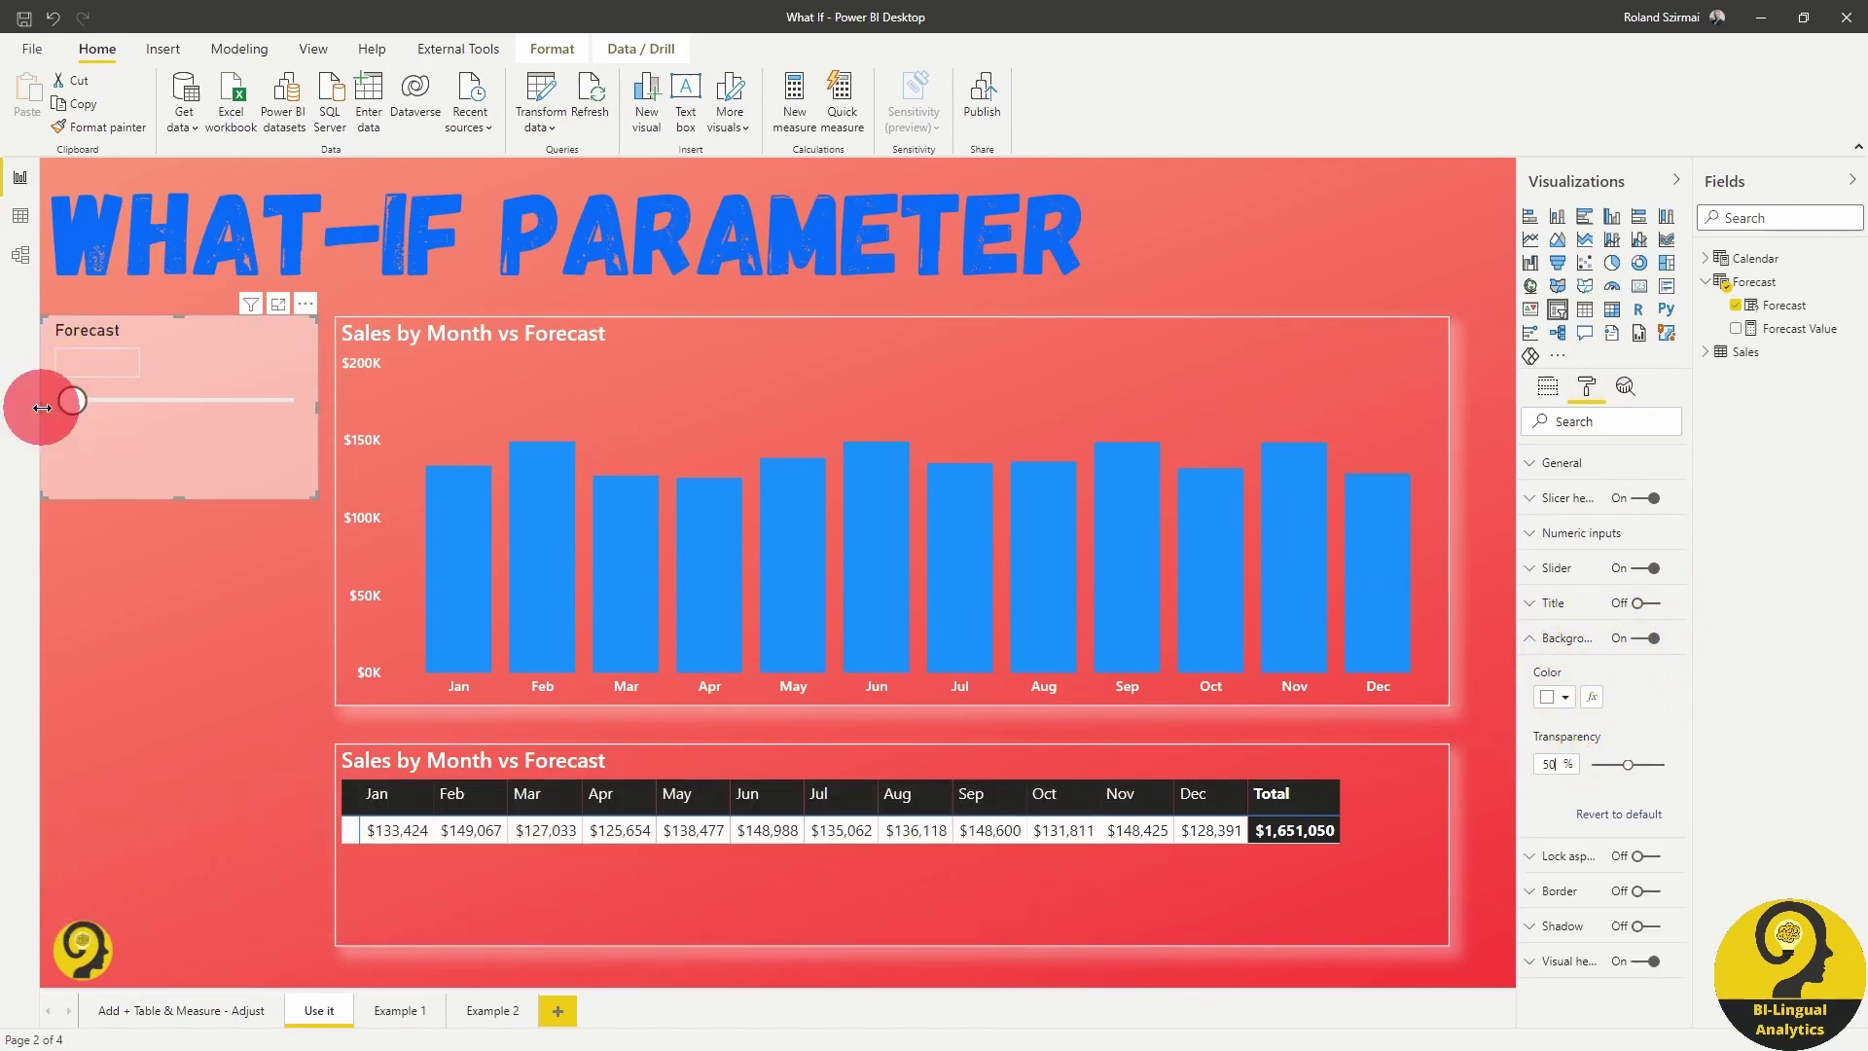
pyautogui.moveTo(41, 406); pyautogui.dragTo(53, 407)
pyautogui.click(218, 647)
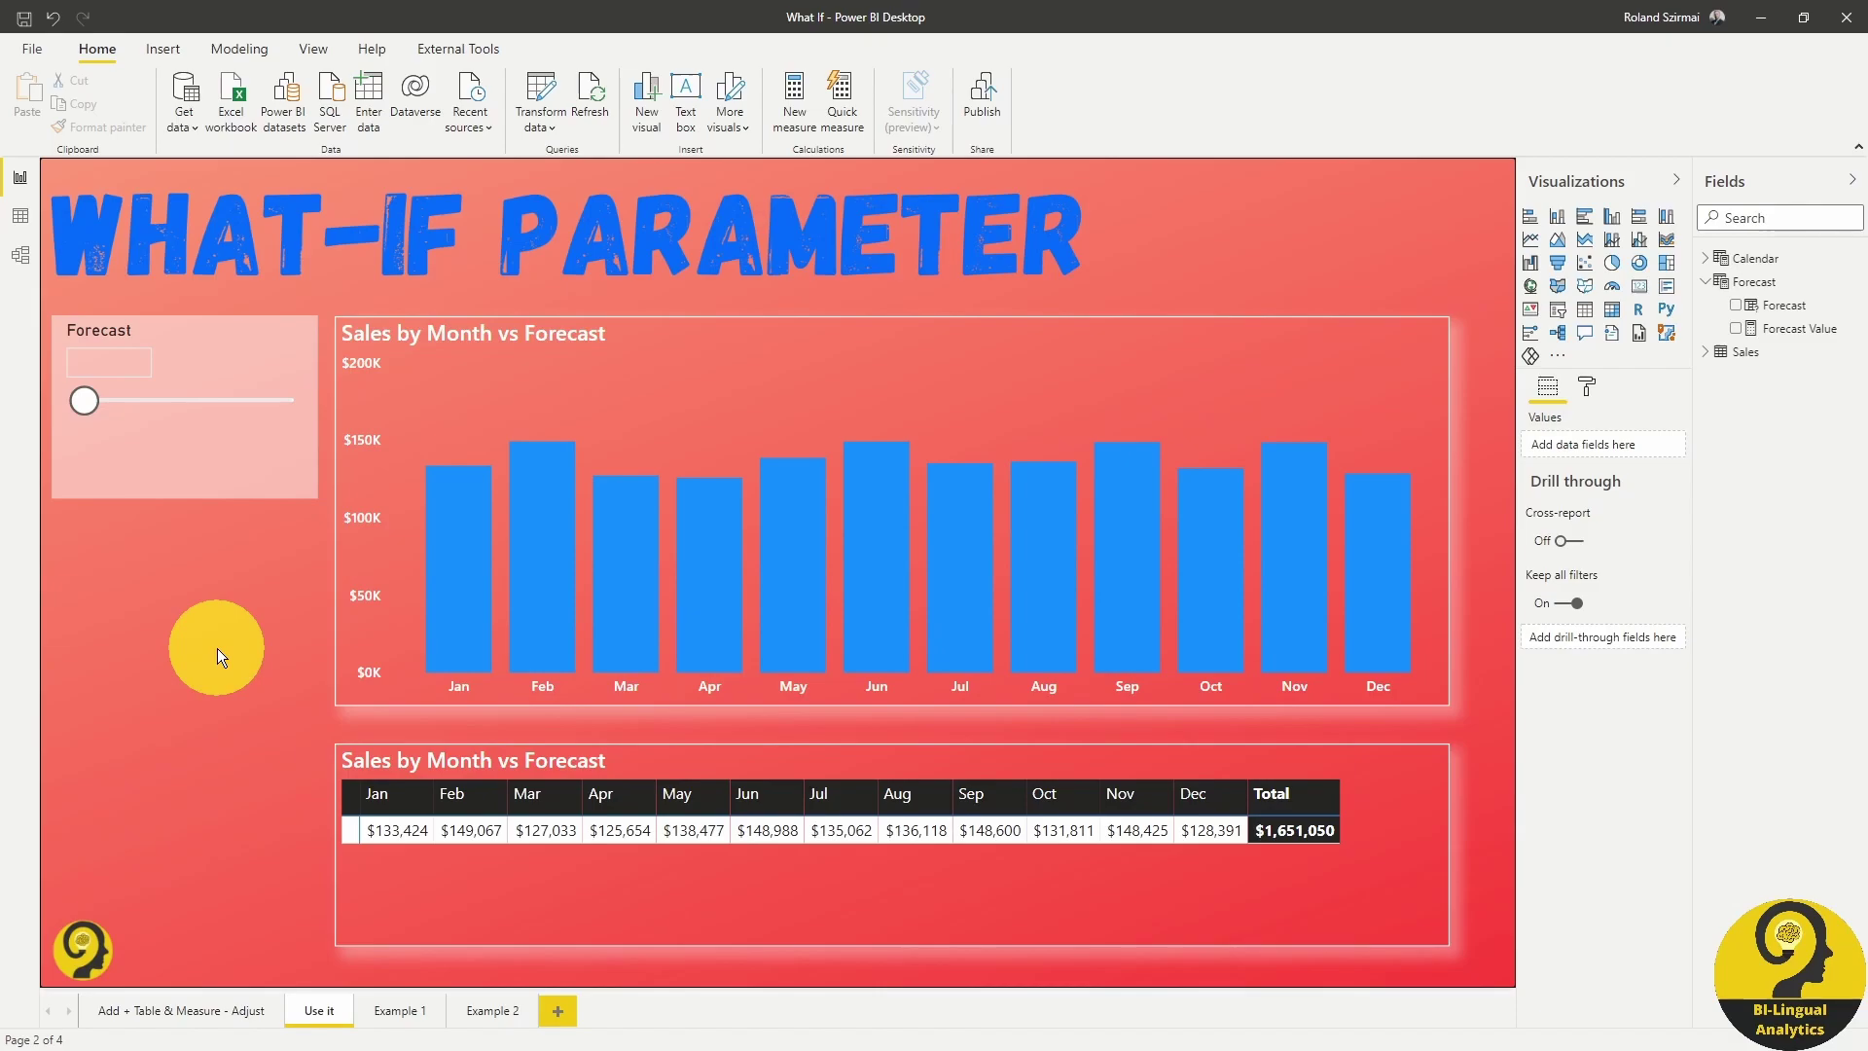
# - In the Forecast table, add the measure Sales Forecast = [Total Sales] * (1 + Forecast[Forecast Value])
pyautogui.rightClick(1772, 296)
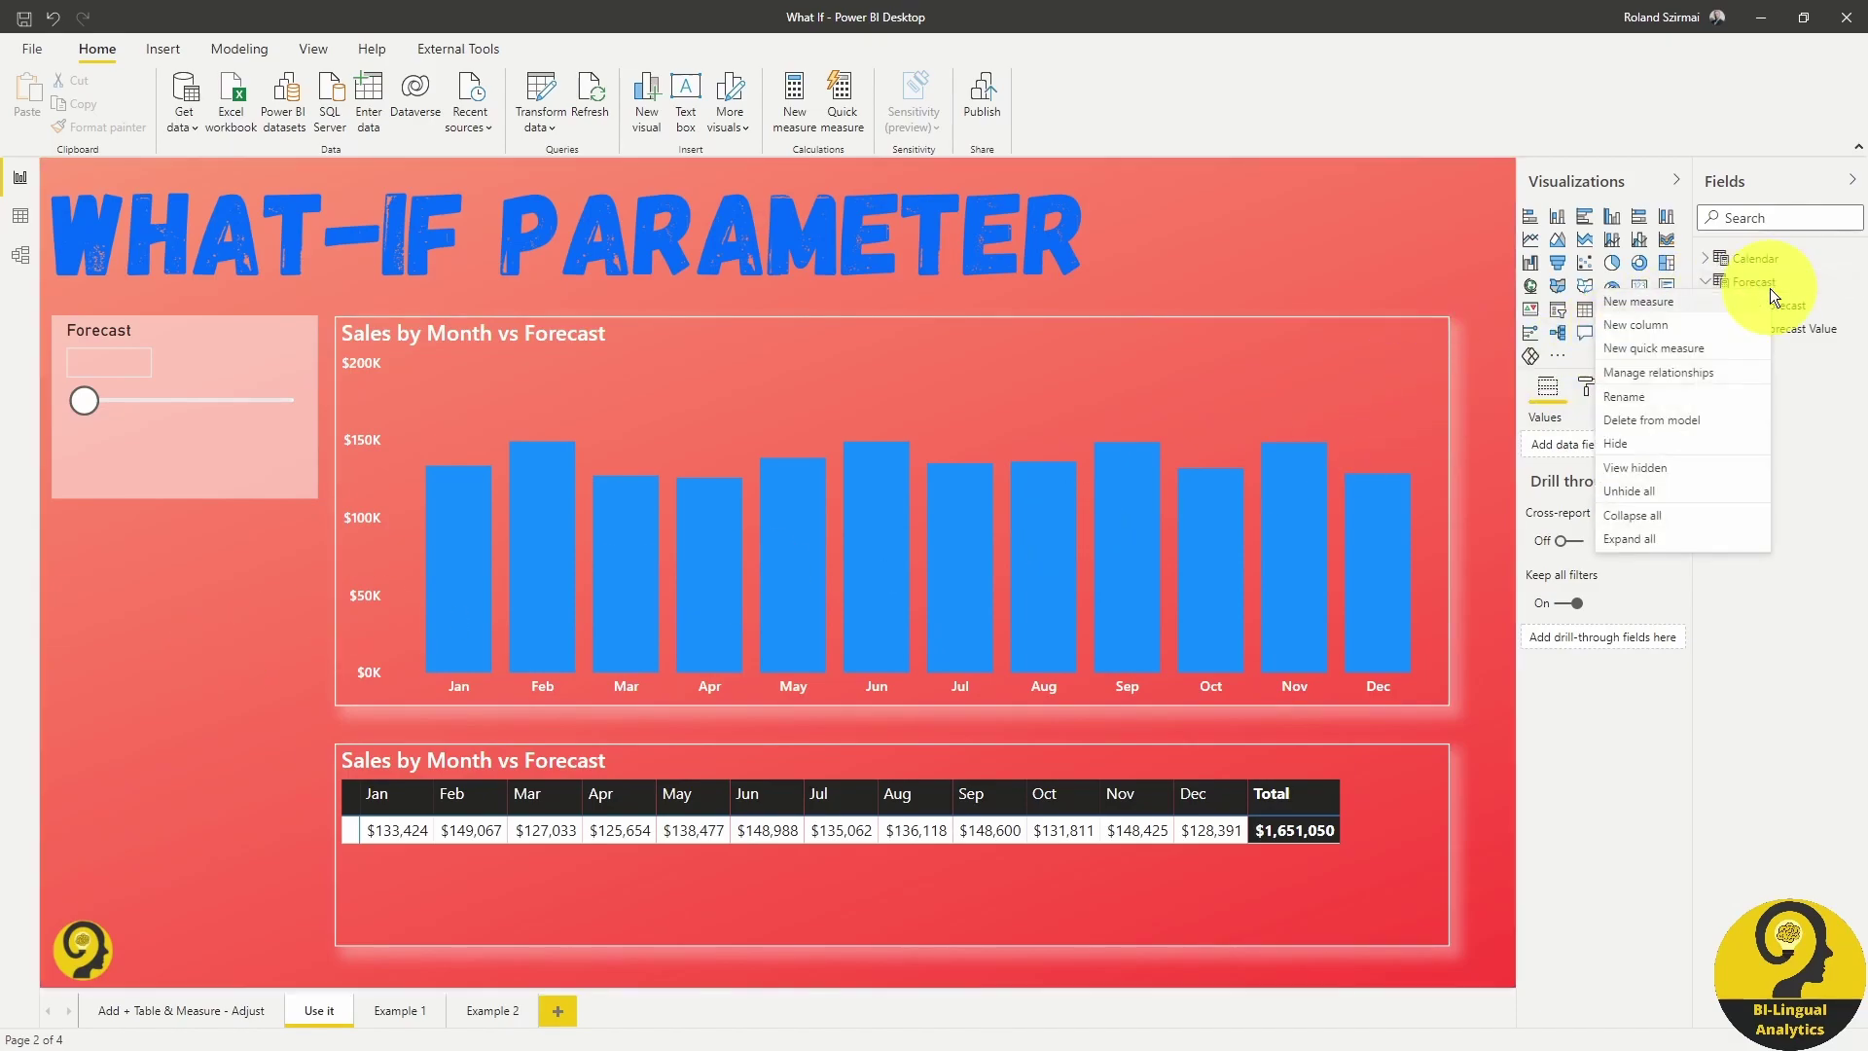
pyautogui.click(1755, 302)
pyautogui.write('Sles')
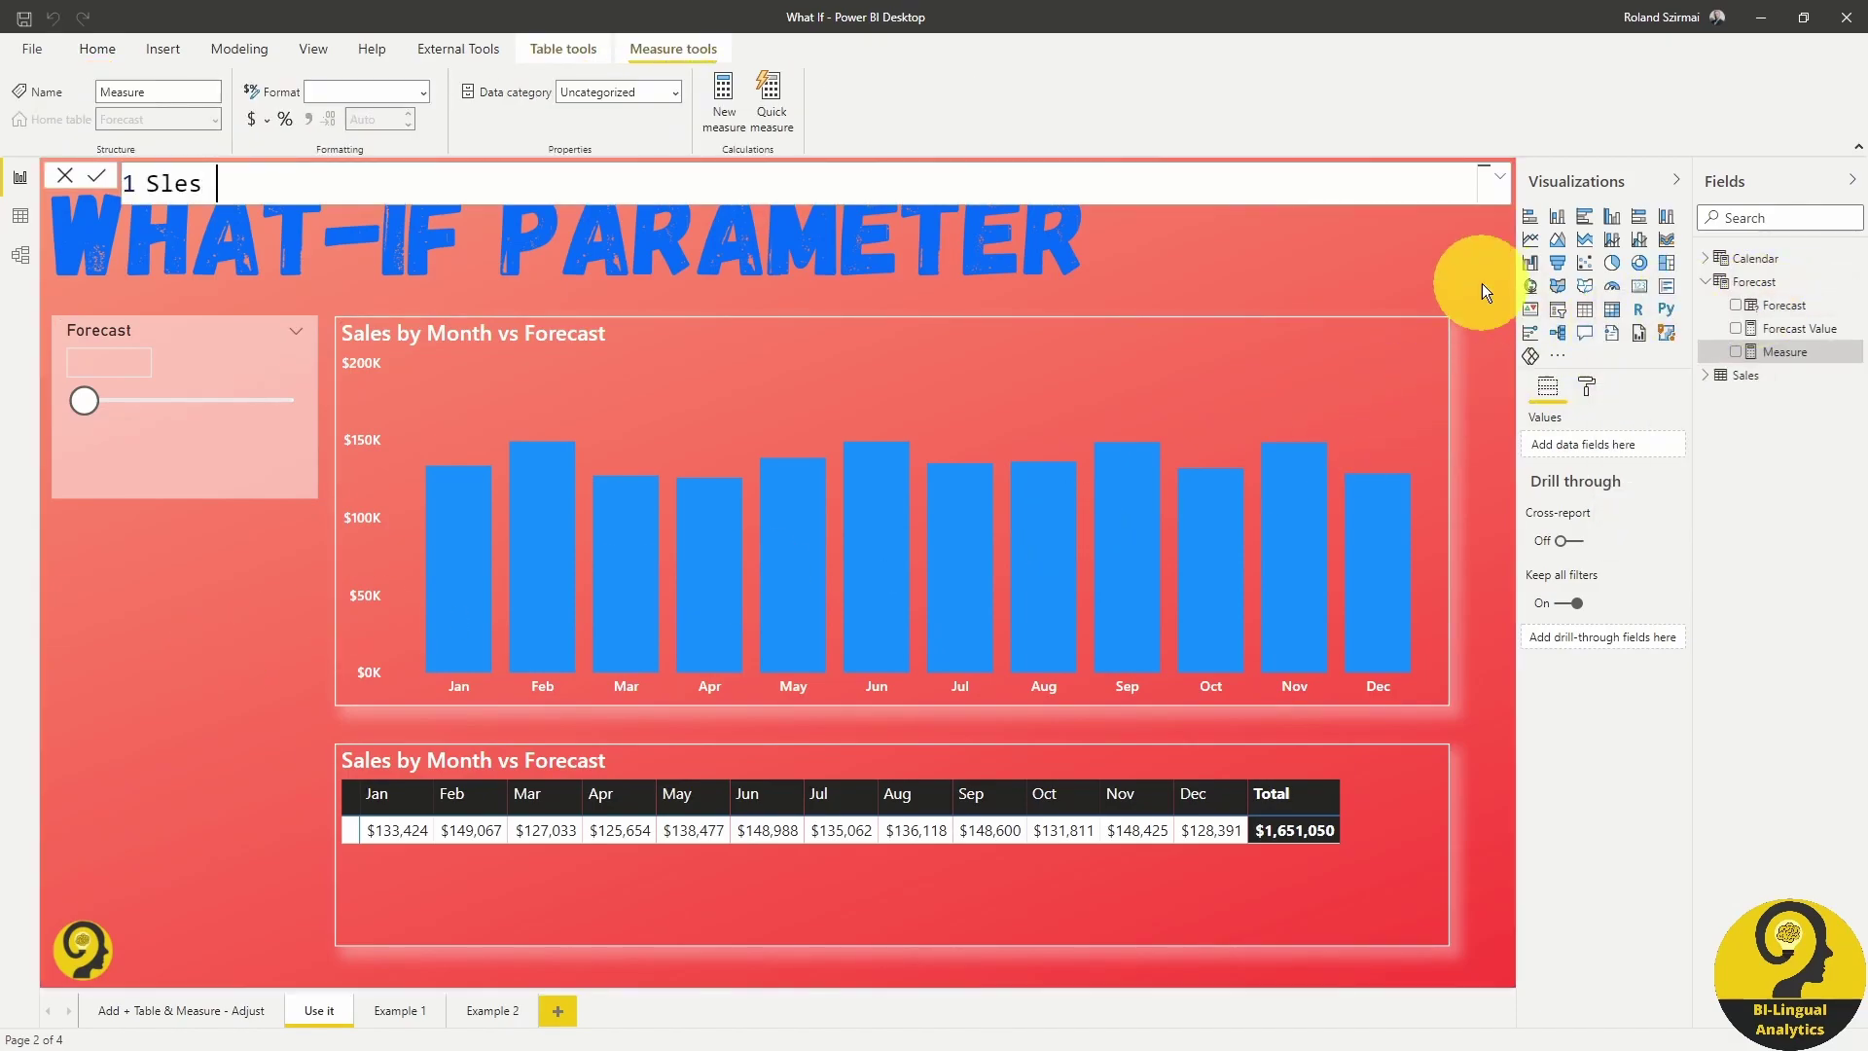
pyautogui.press('BackSpace')
pyautogui.press('BackSpace')
pyautogui.write('ales Forecast =')
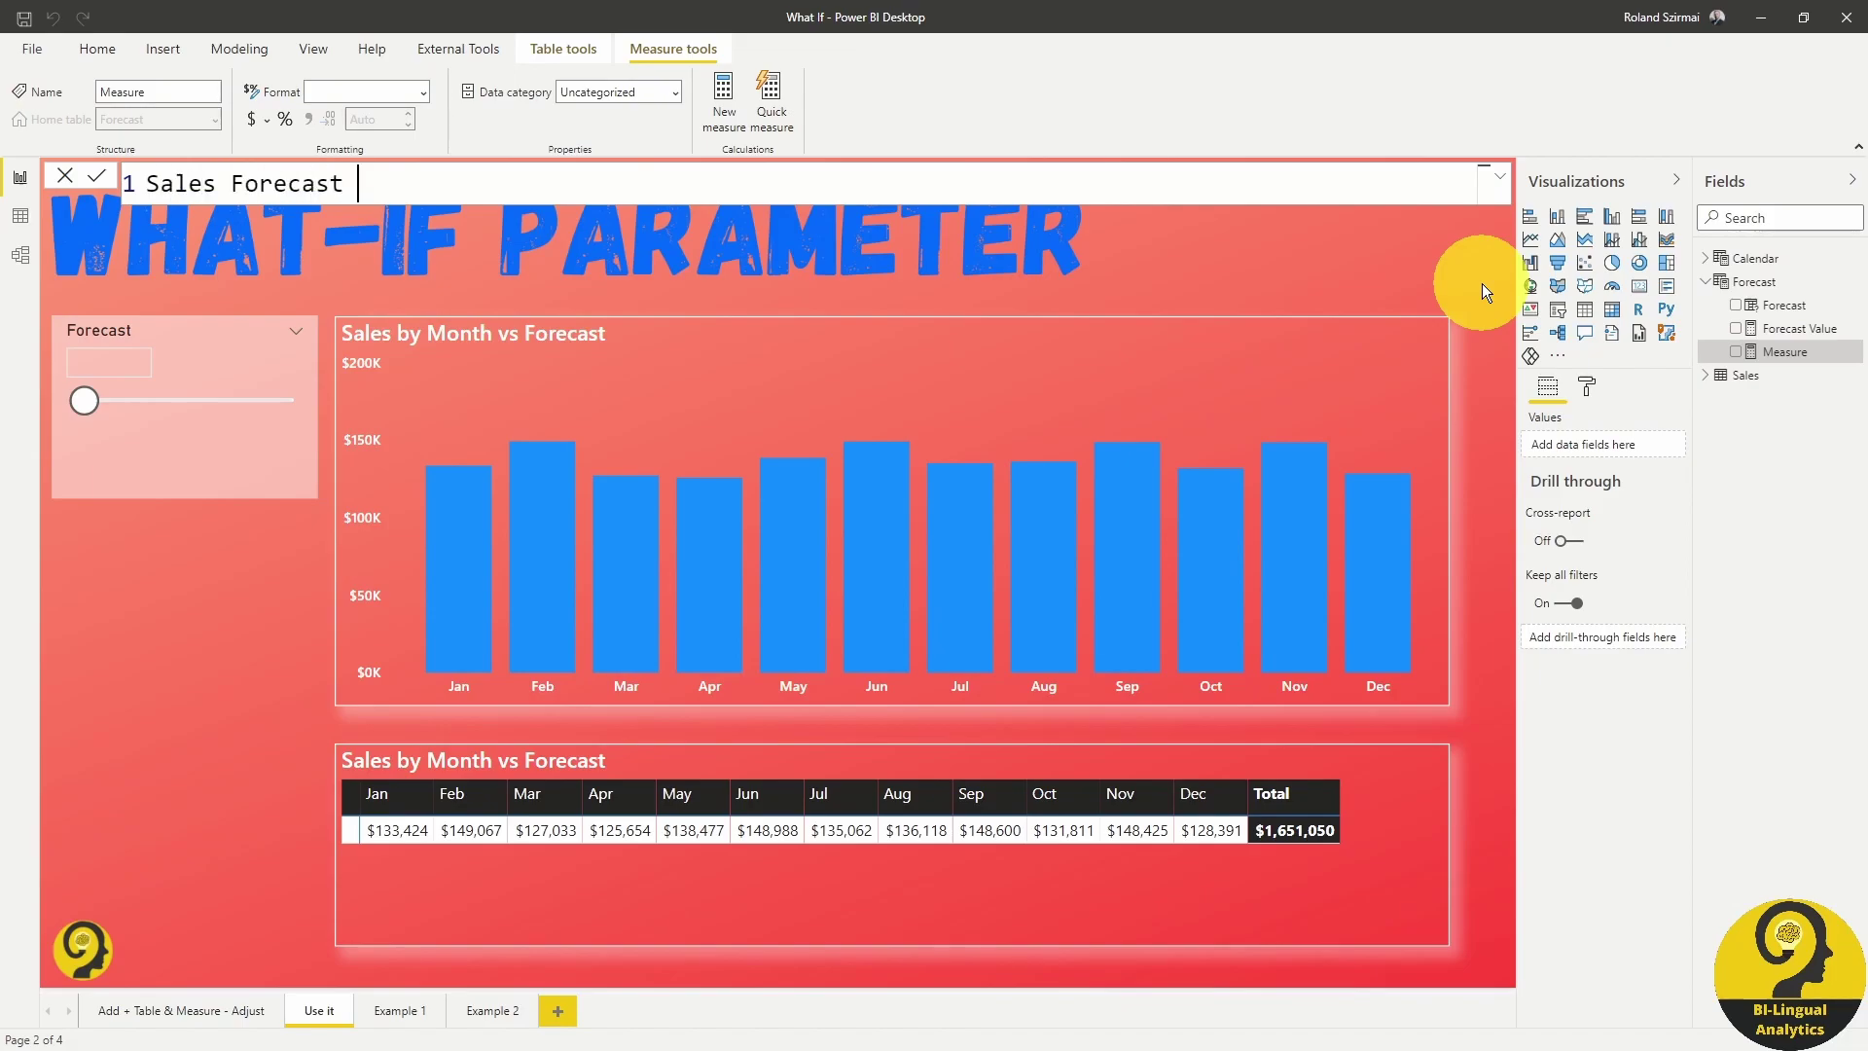
pyautogui.hotkey('shift', 'Return')
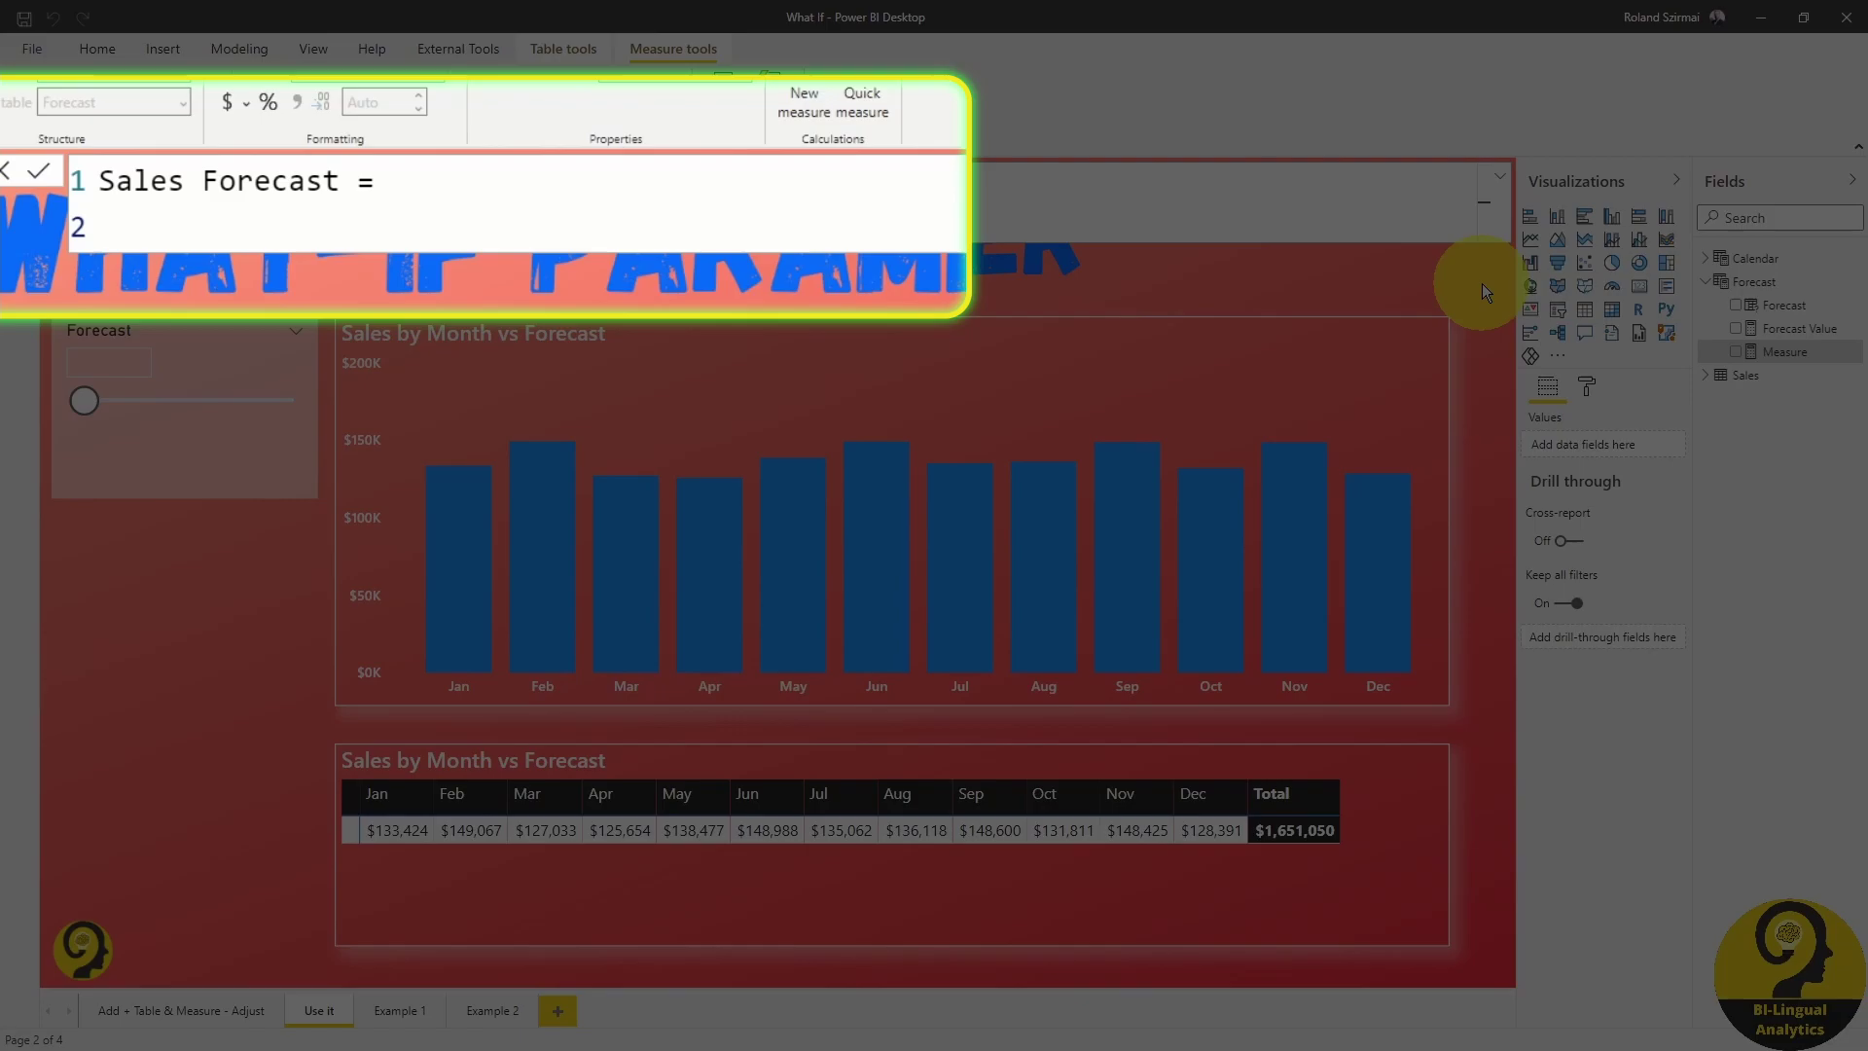
pyautogui.write('total')
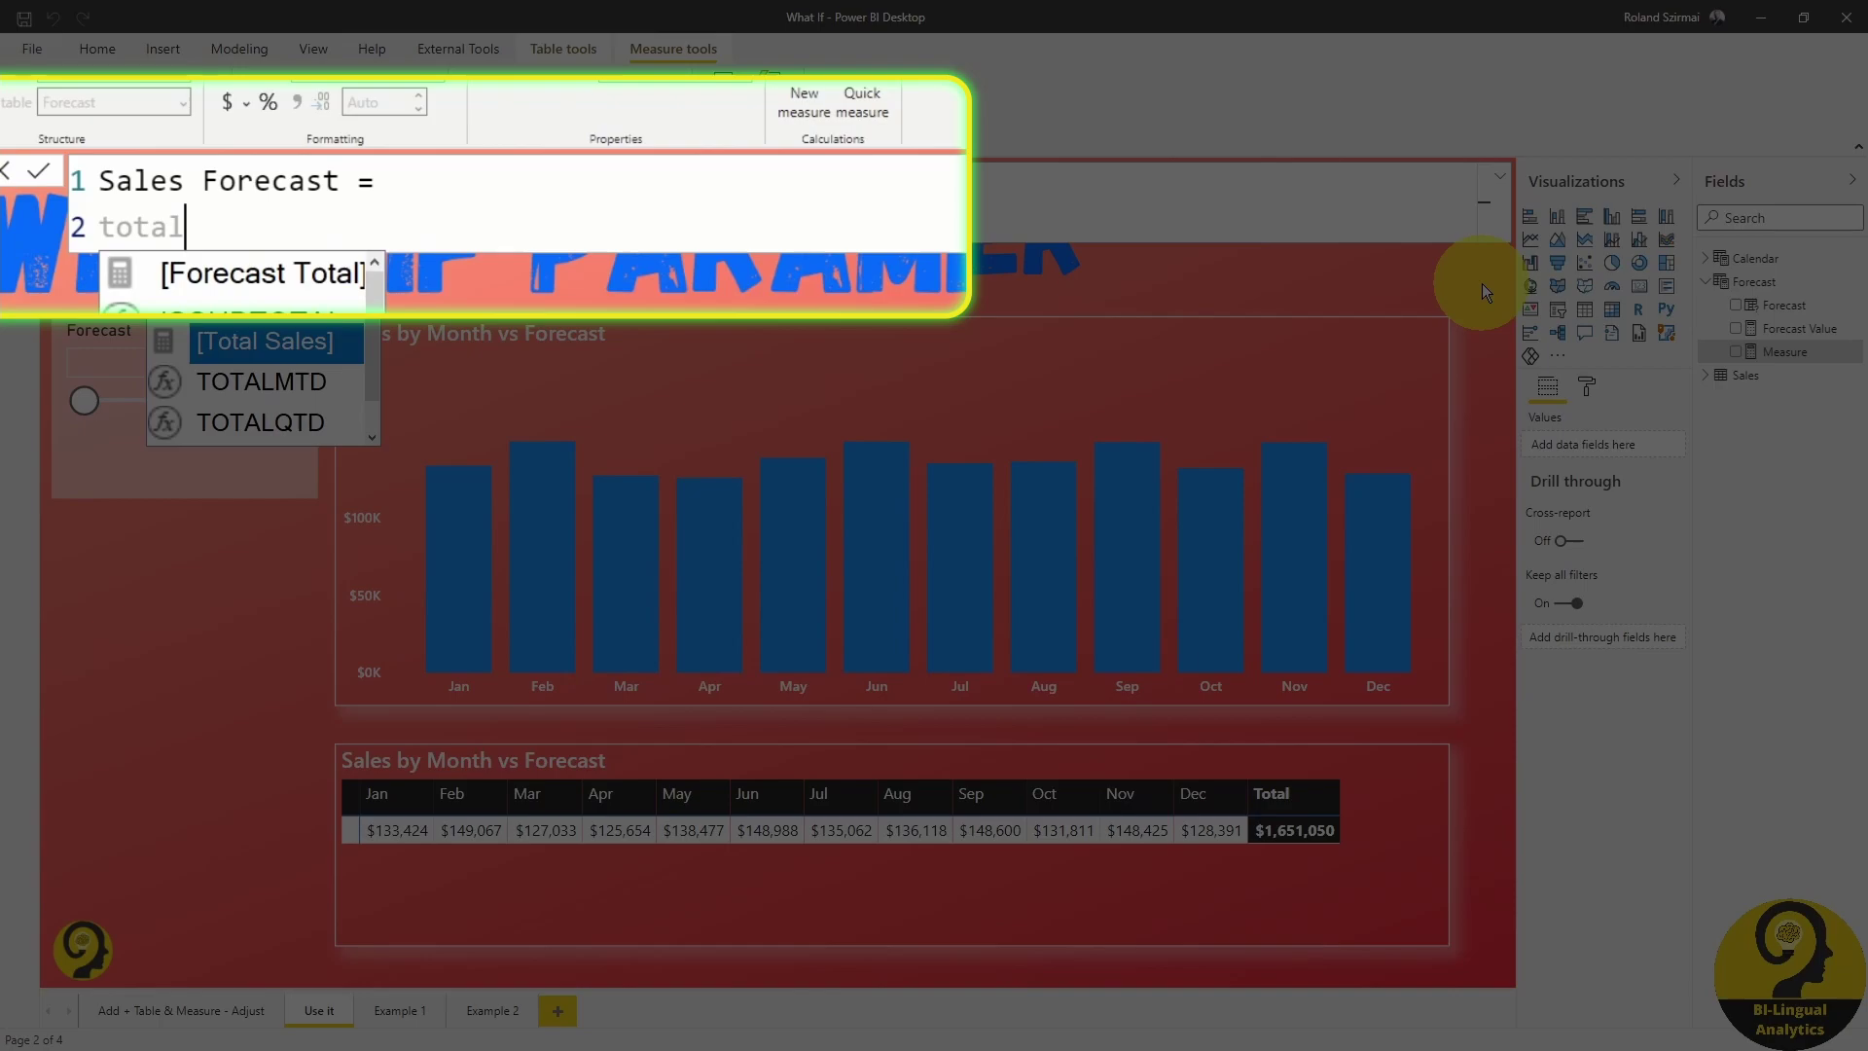
pyautogui.press('Tab')
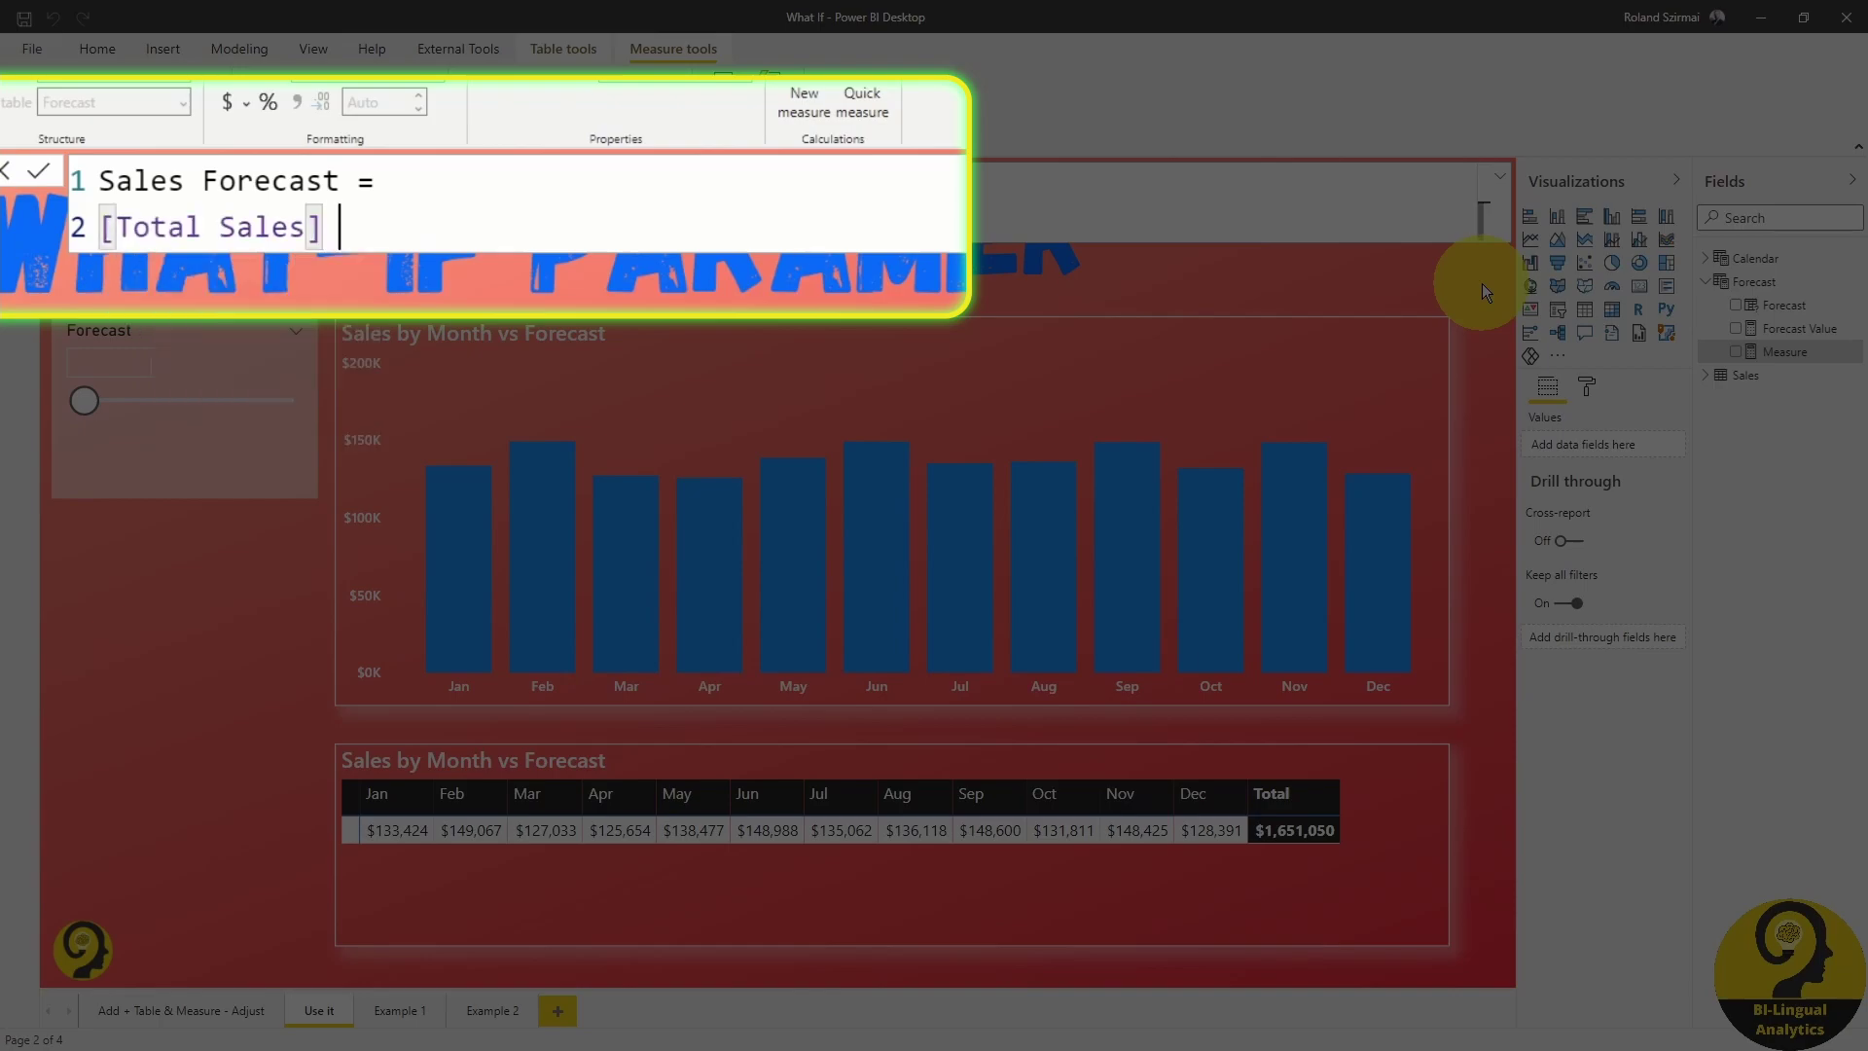
pyautogui.write('*')
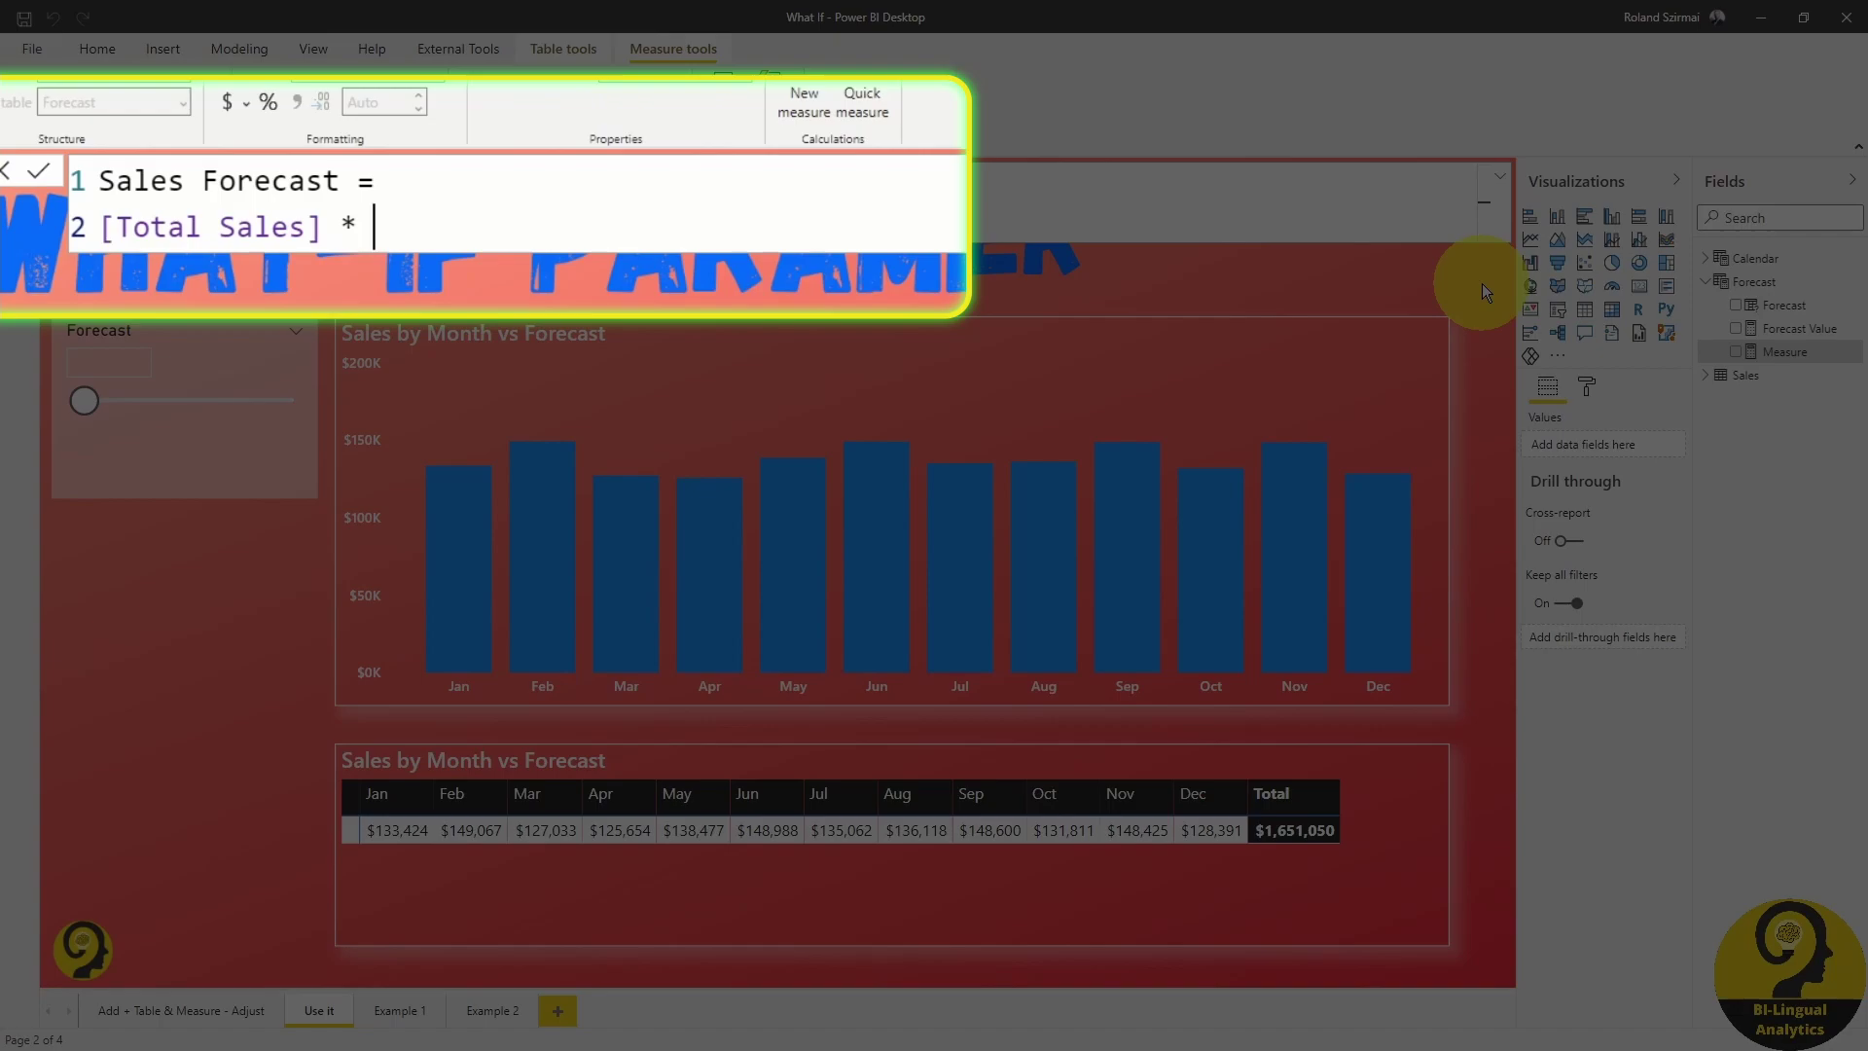
pyautogui.write('(1 + fore')
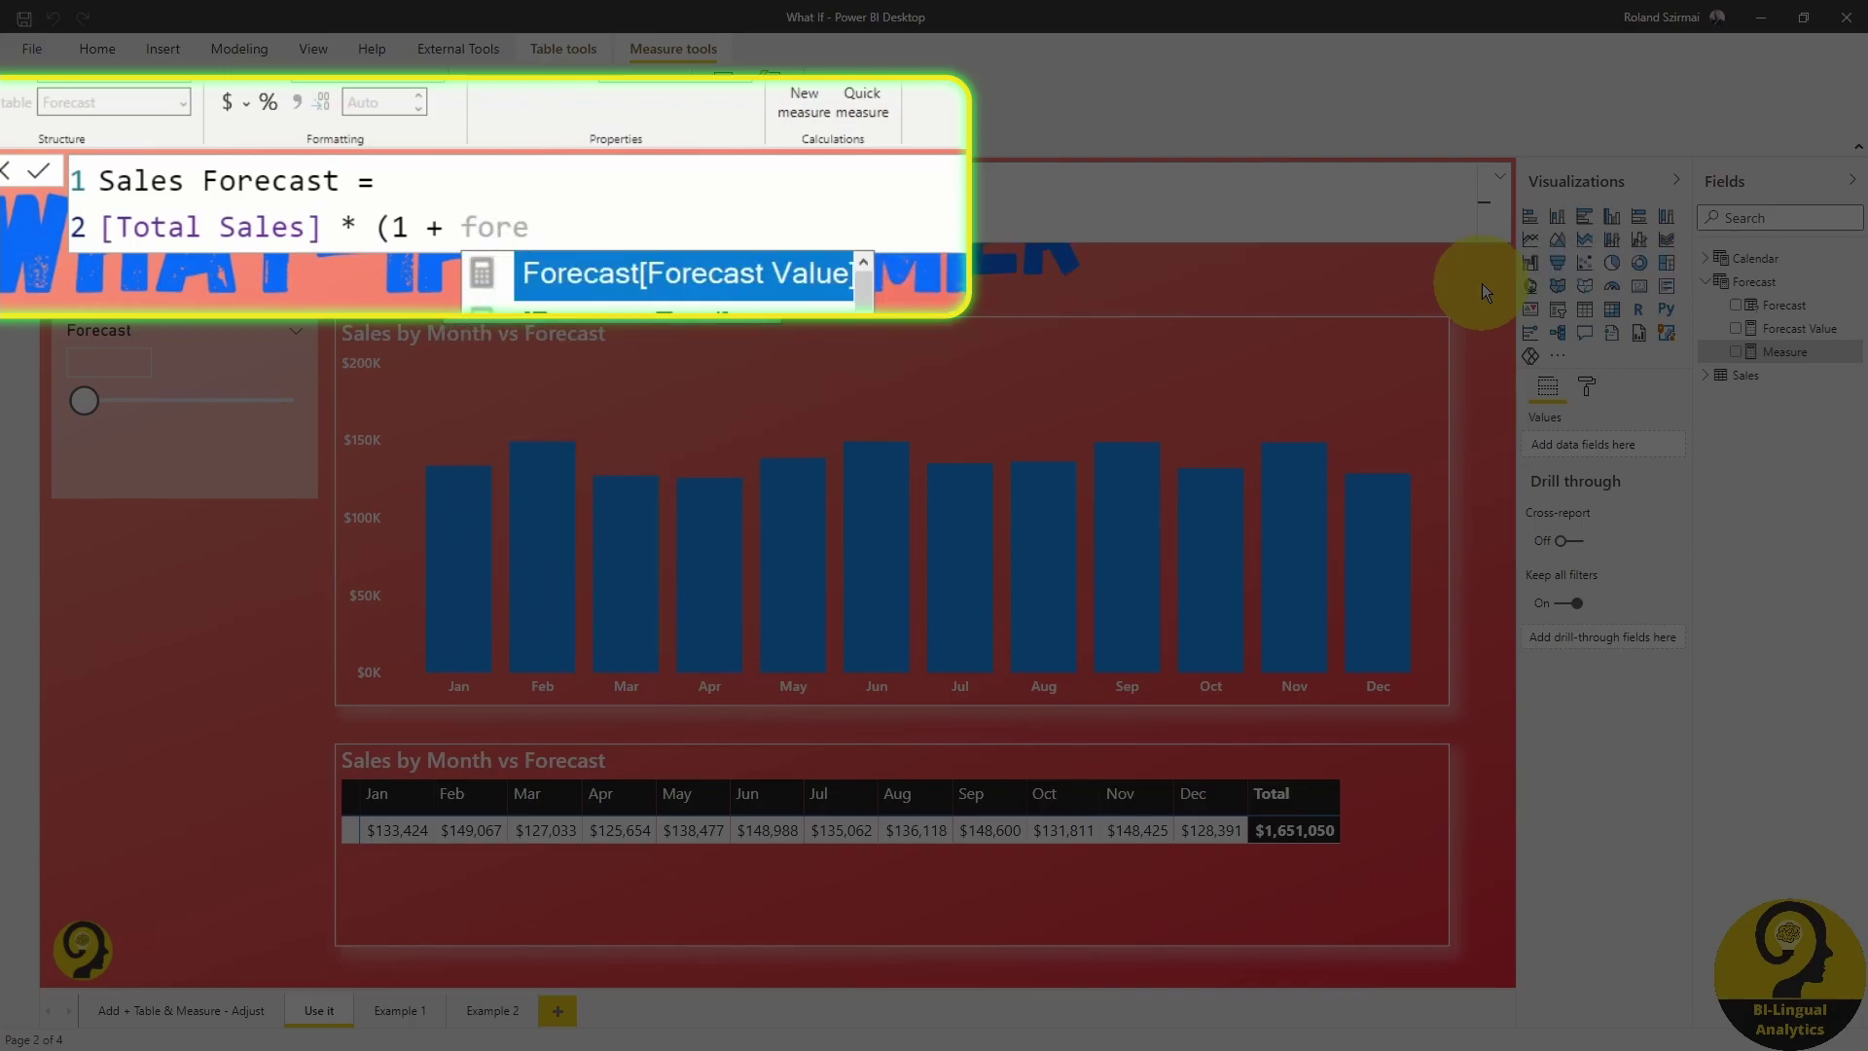
pyautogui.press('Tab')
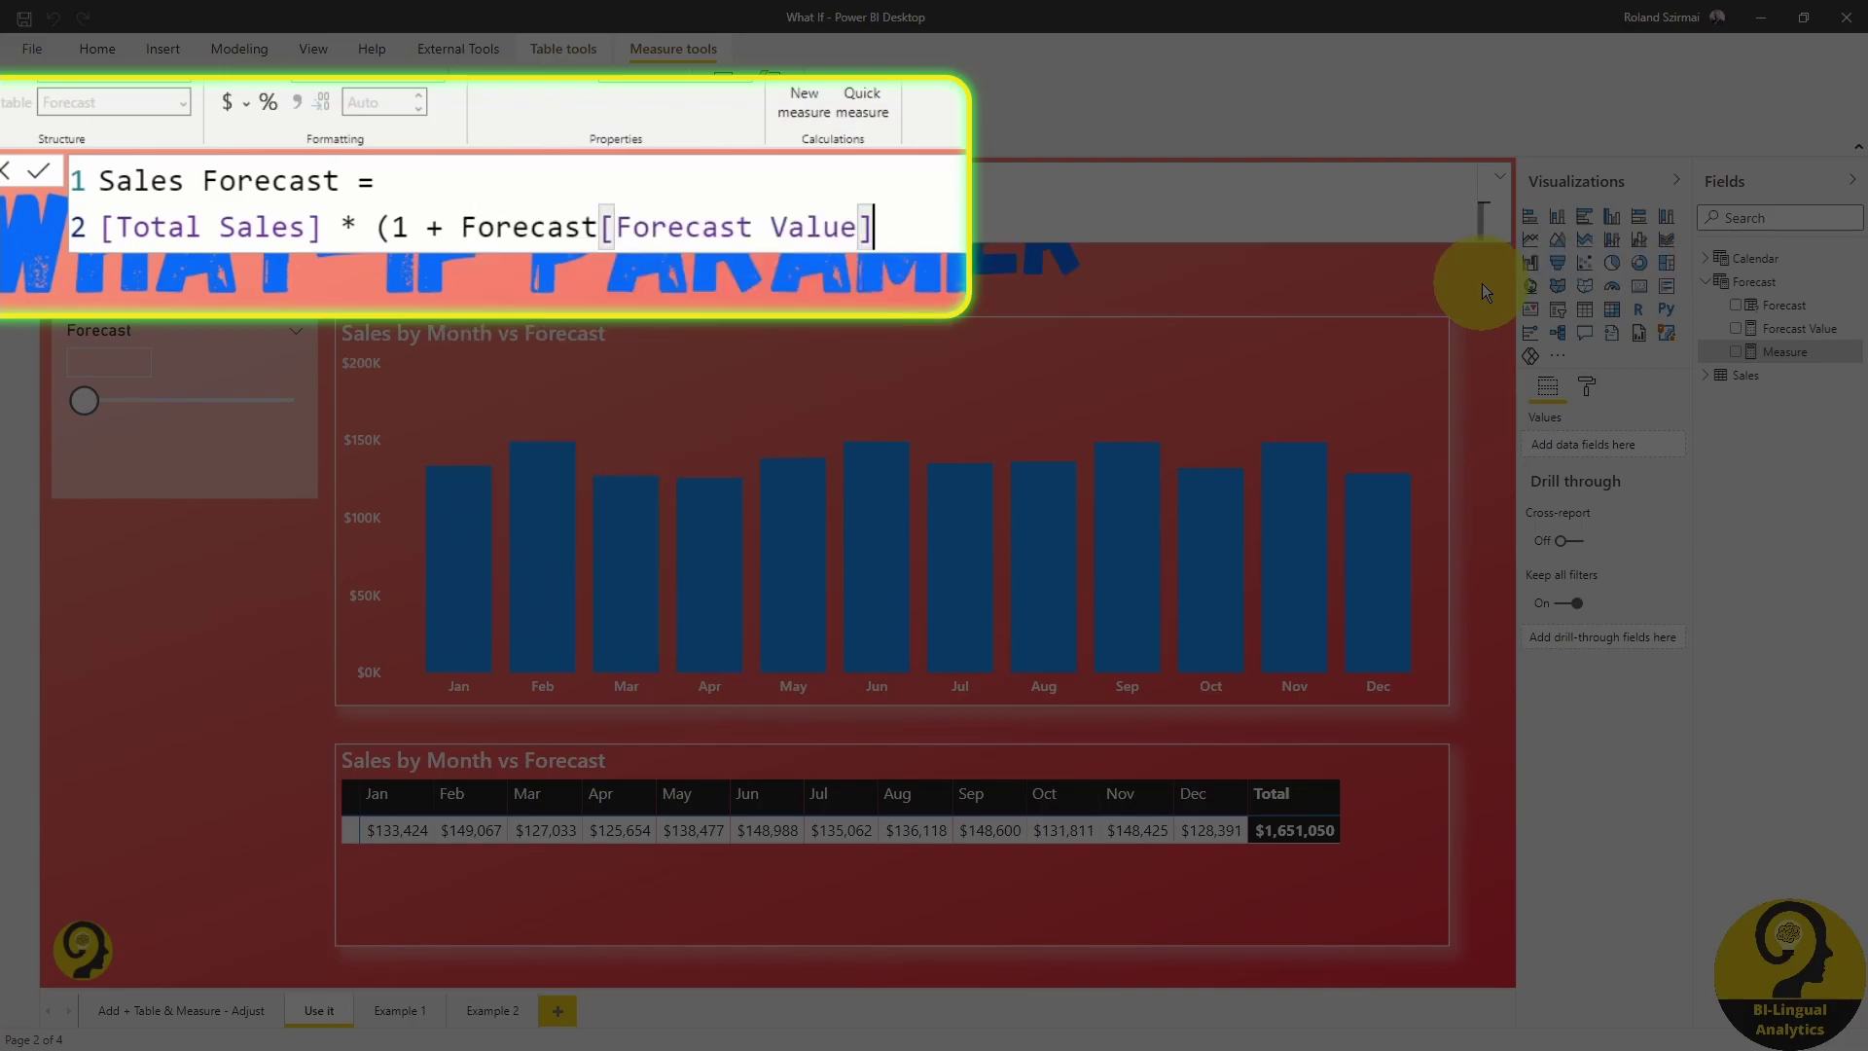
pyautogui.write(')')
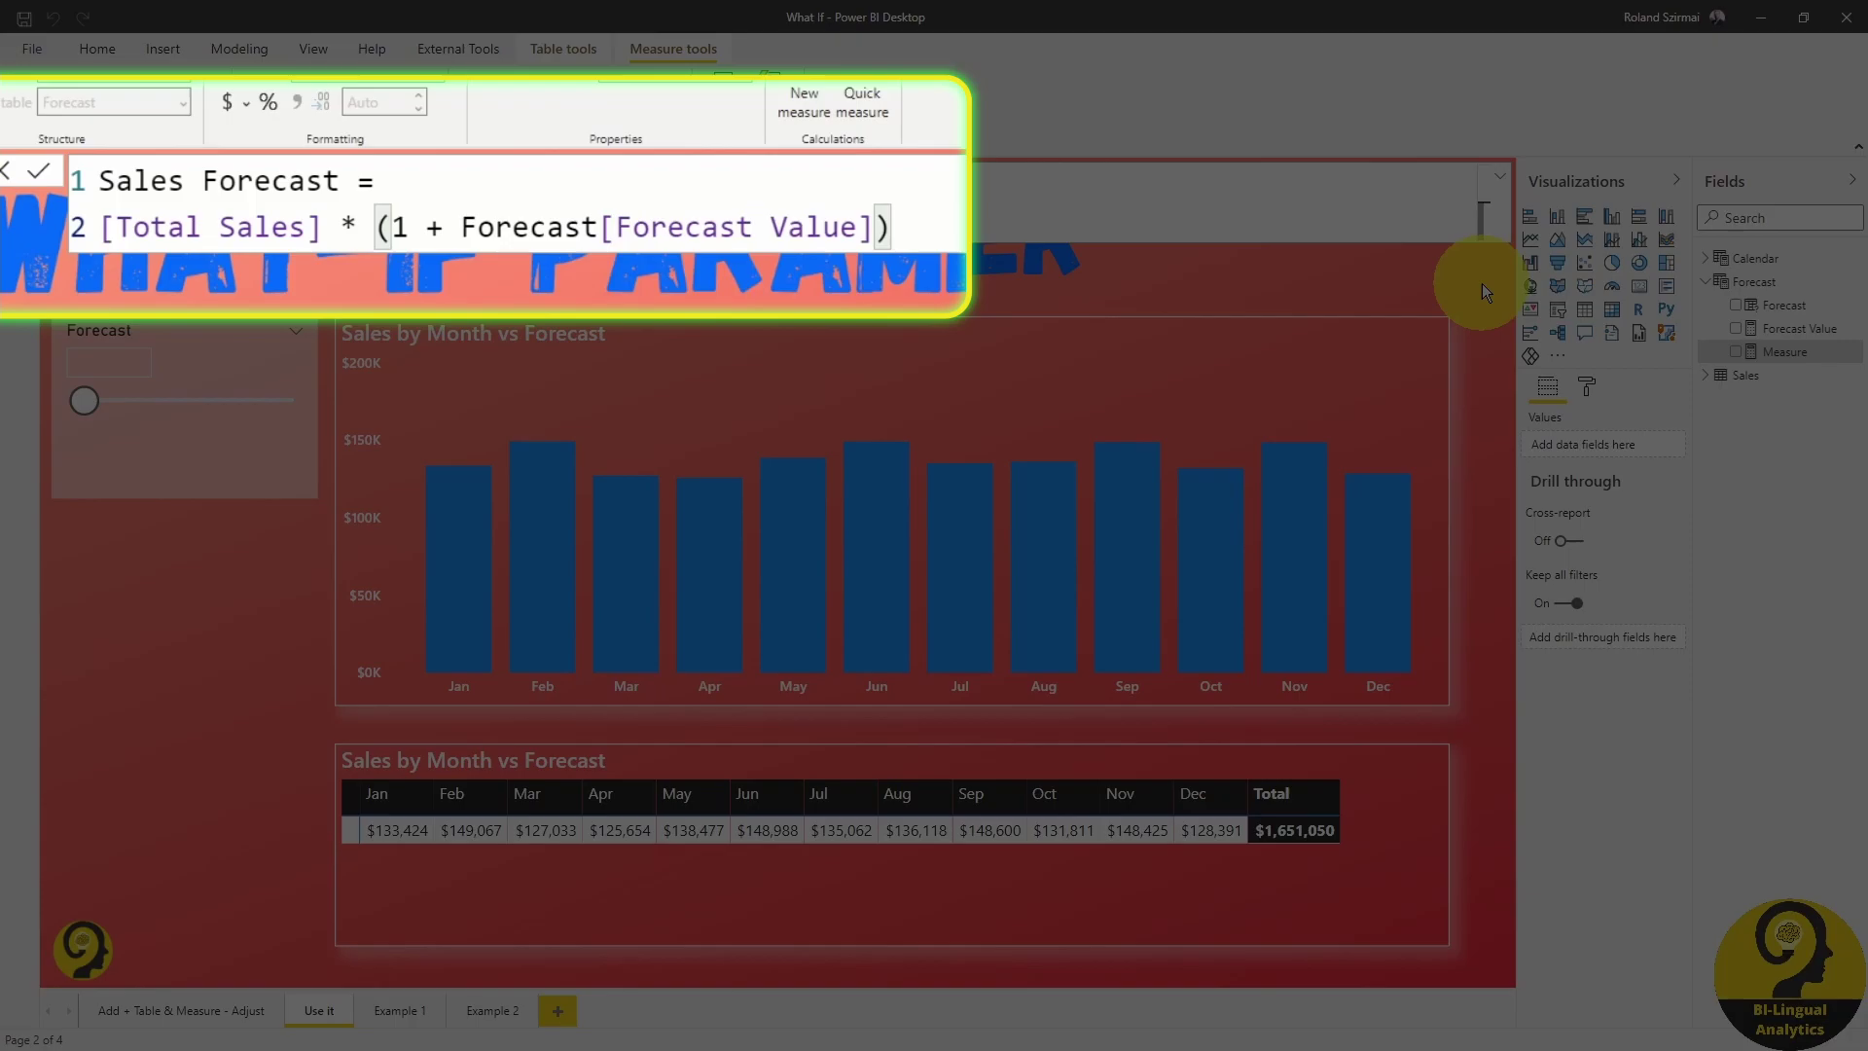
pyautogui.press('Return')
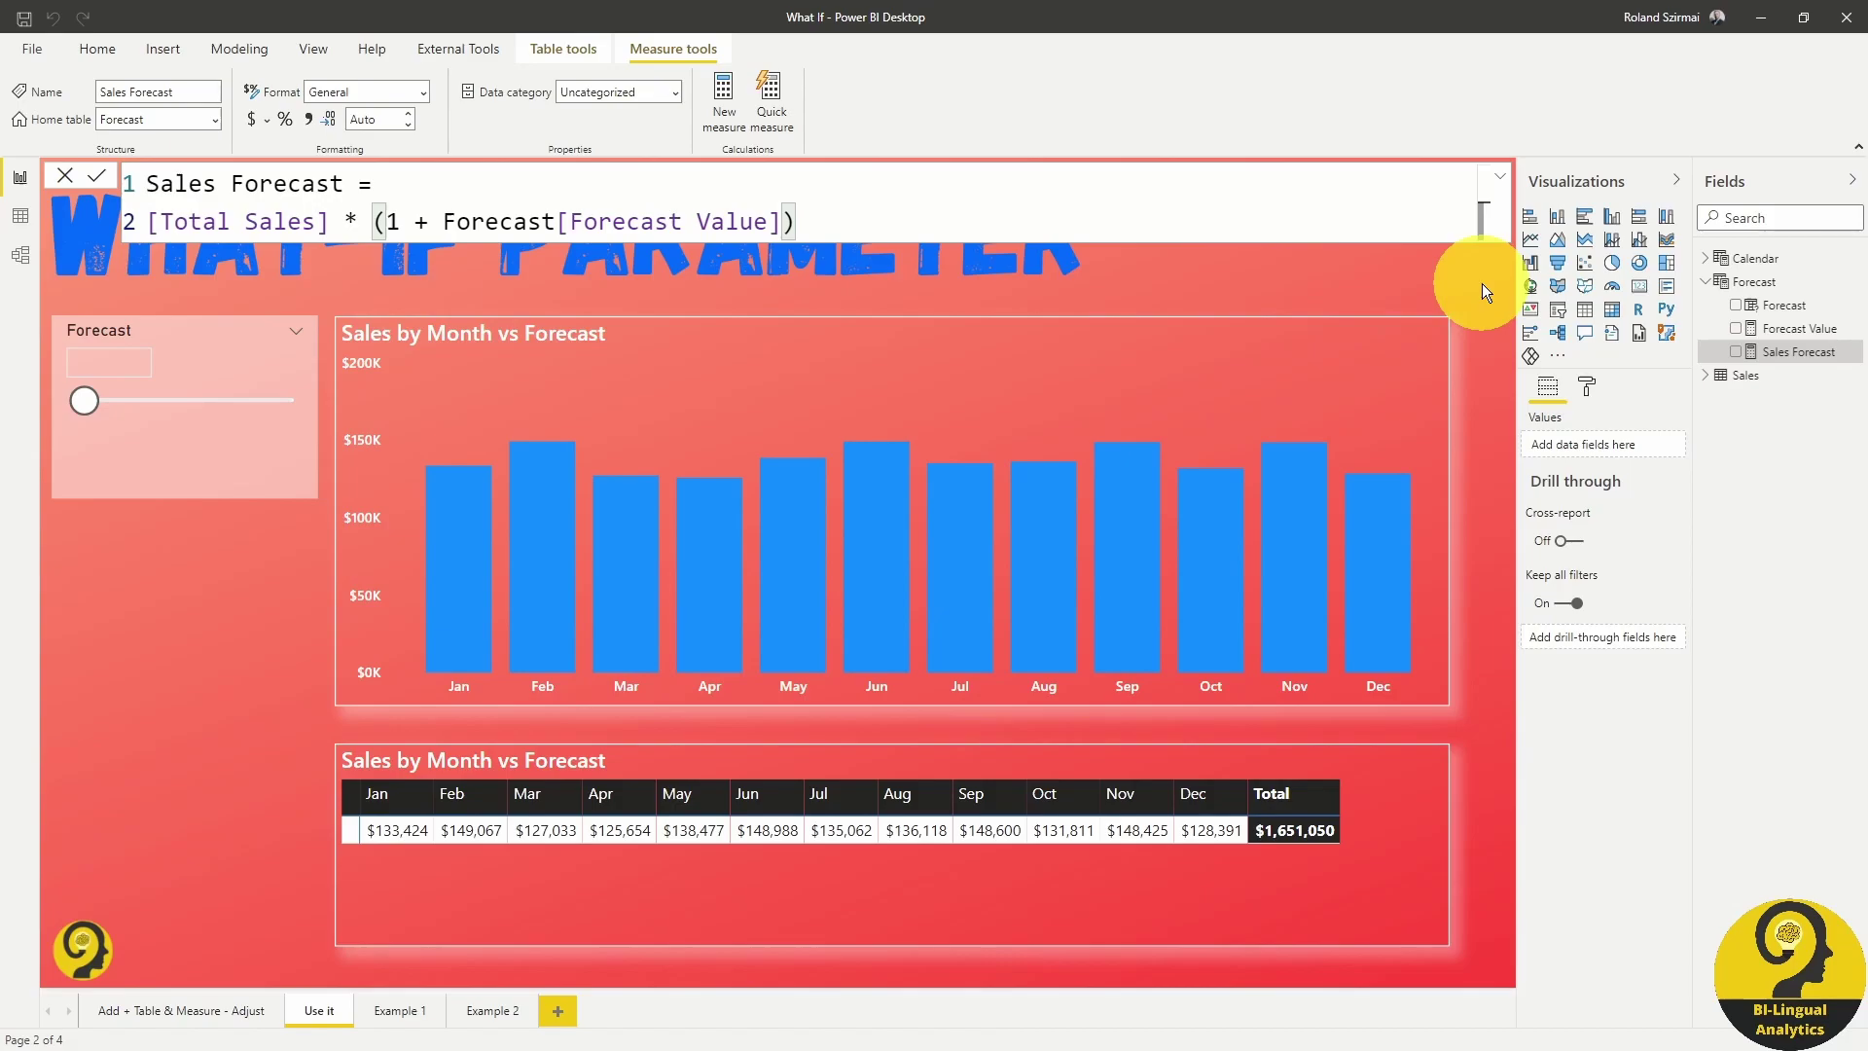
# - Add Sales Forecast to both the sales by month chart and matrix
pyautogui.click(1352, 336)
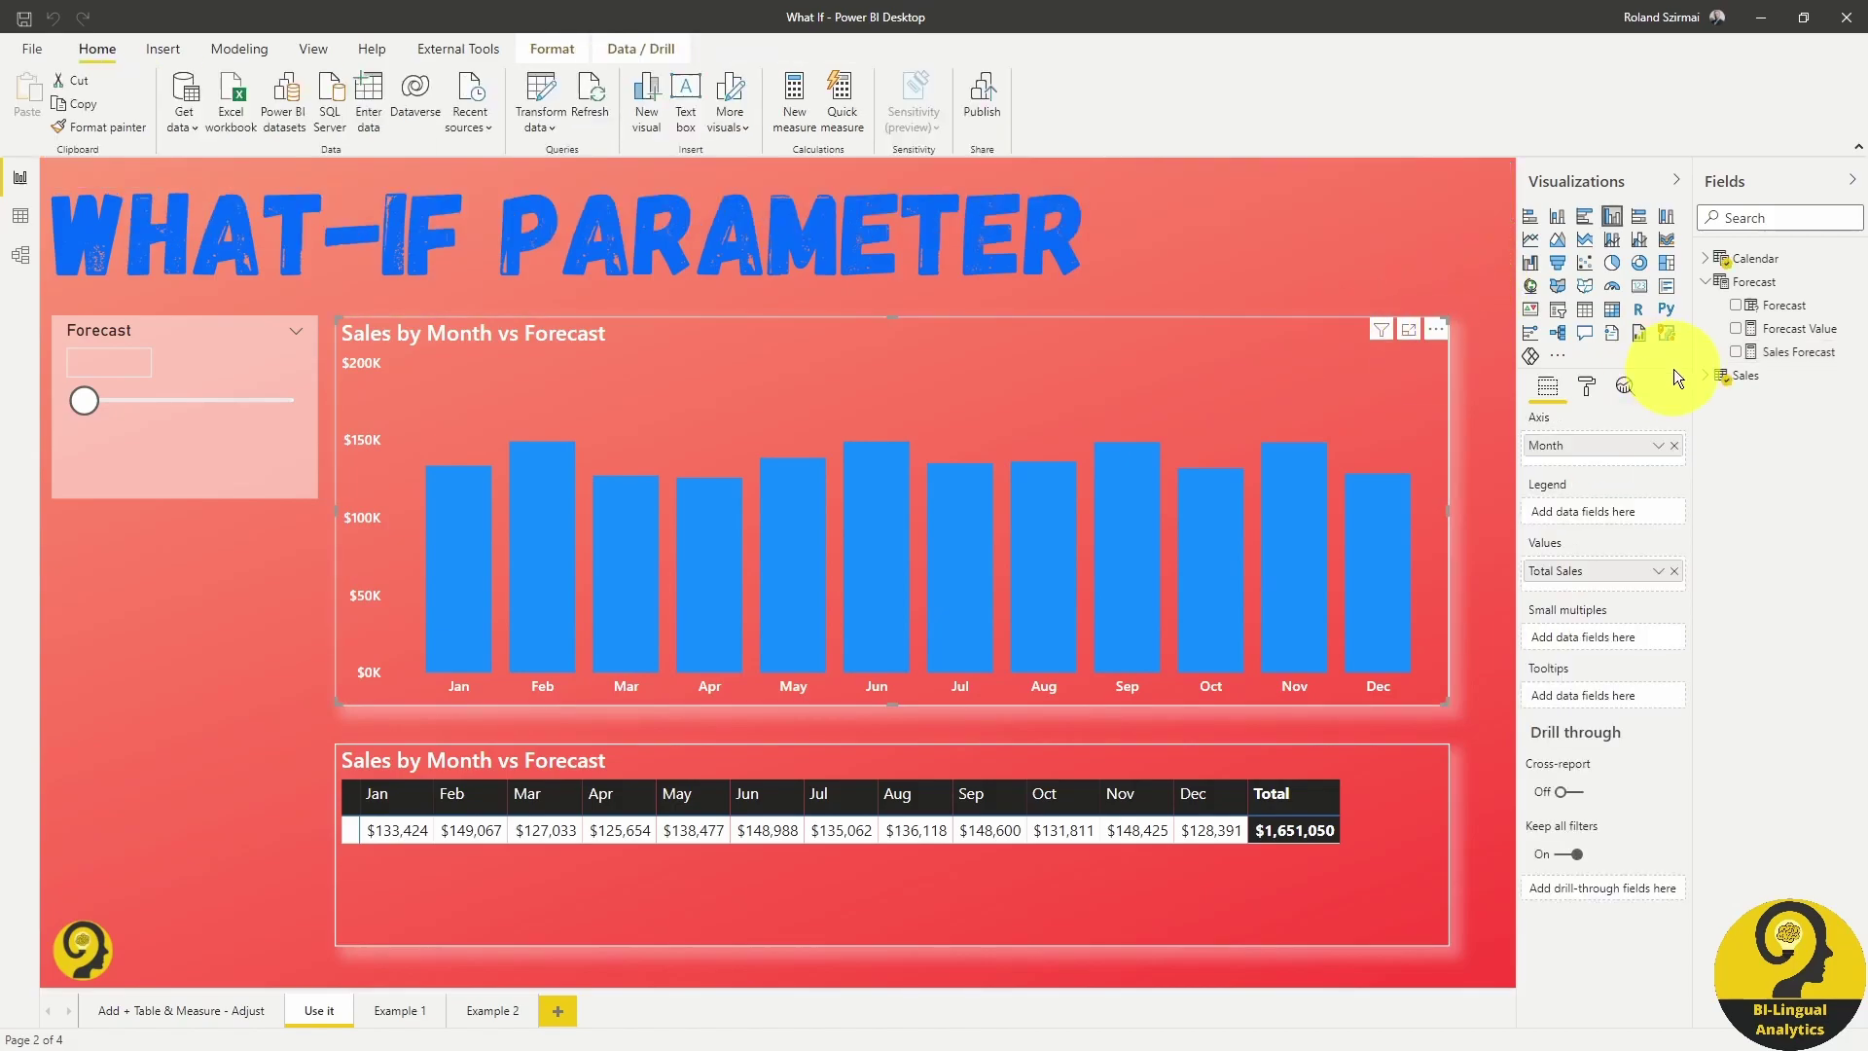
pyautogui.click(1735, 351)
pyautogui.click(1362, 769)
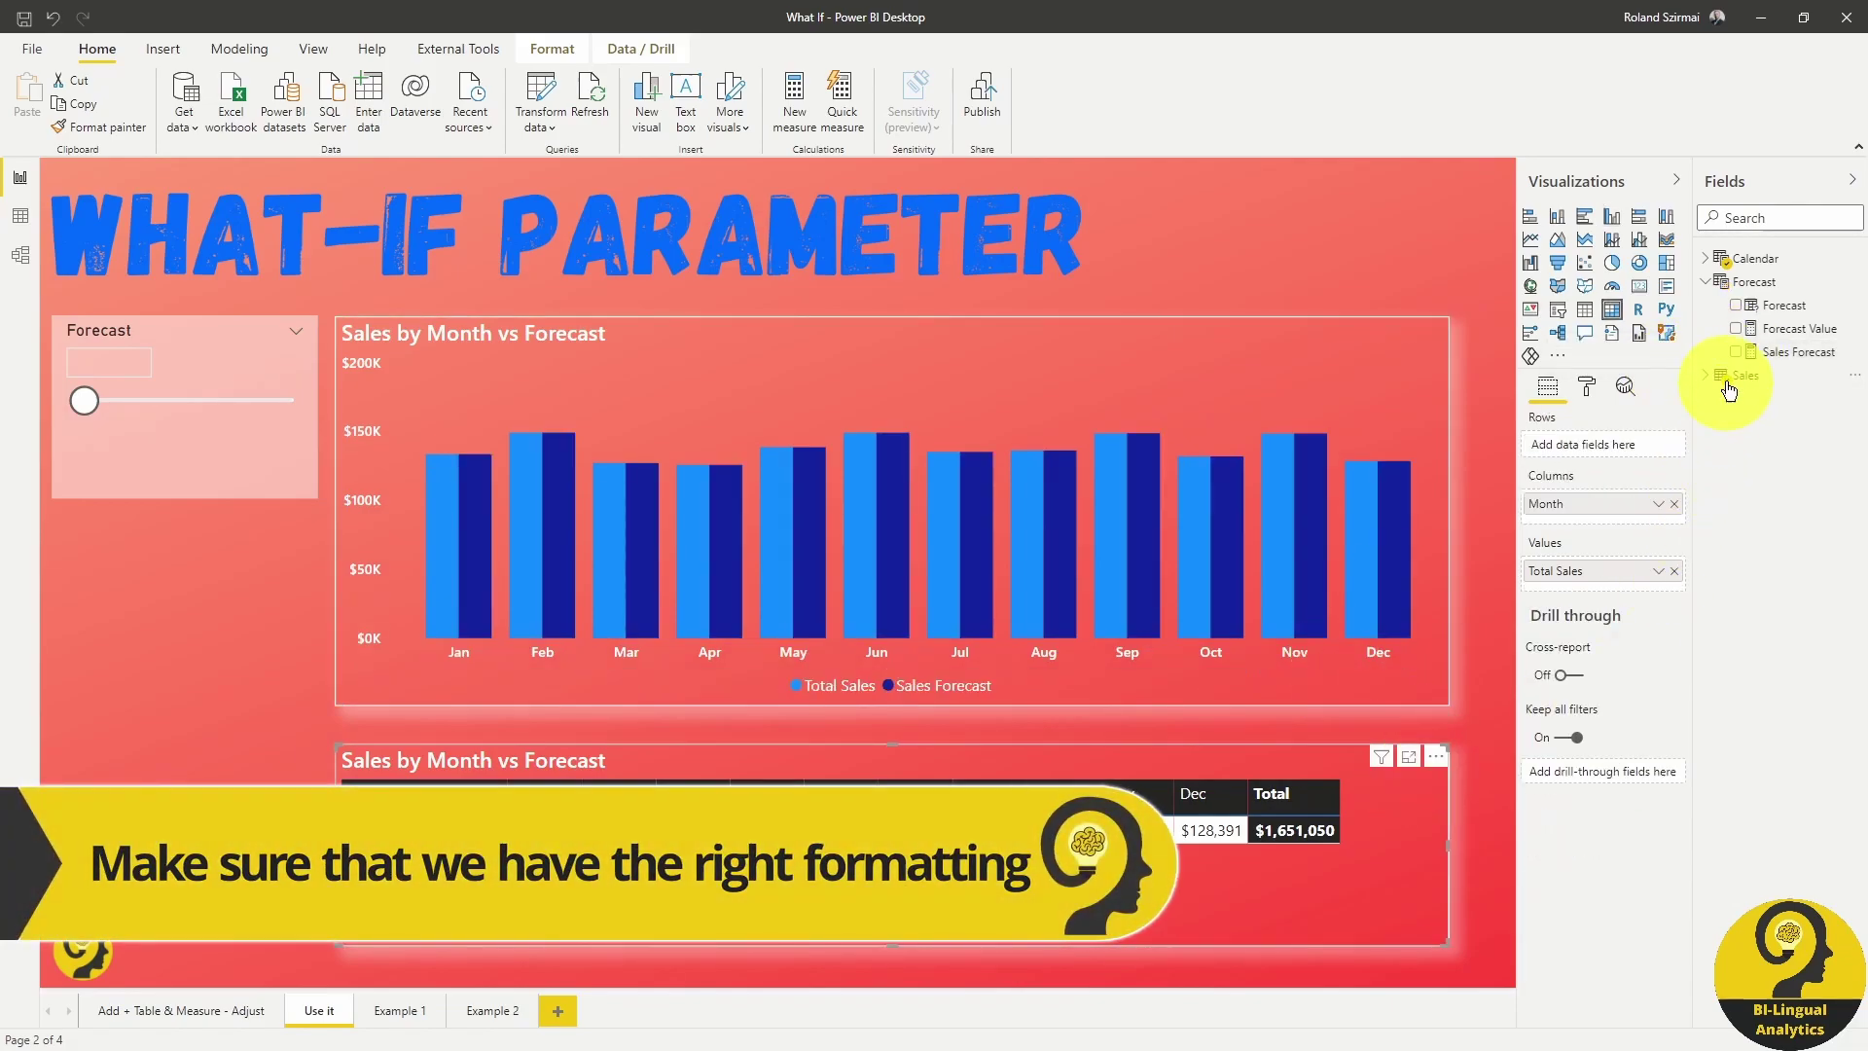
pyautogui.click(1736, 351)
# - Format Sales Forecast as currency and set the Forecast slider to 3.00%
pyautogui.click(546, 48)
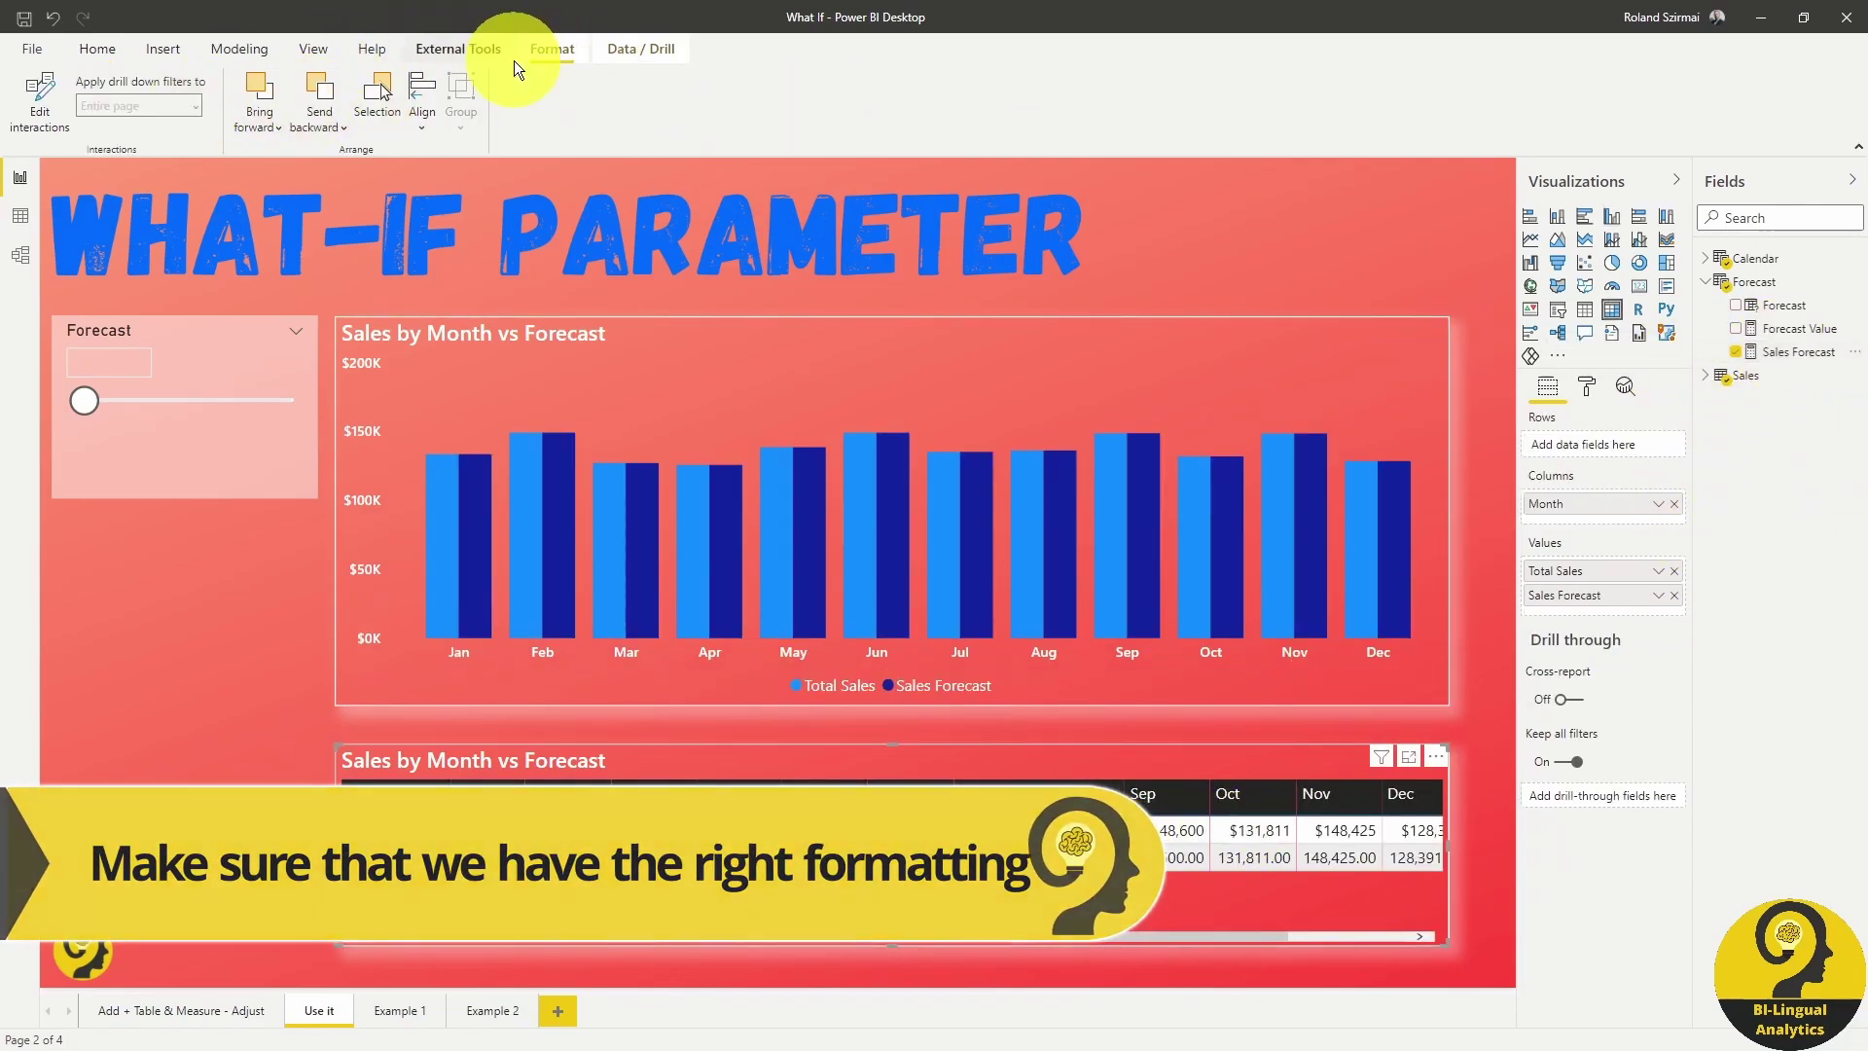
pyautogui.click(1798, 351)
pyautogui.click(258, 124)
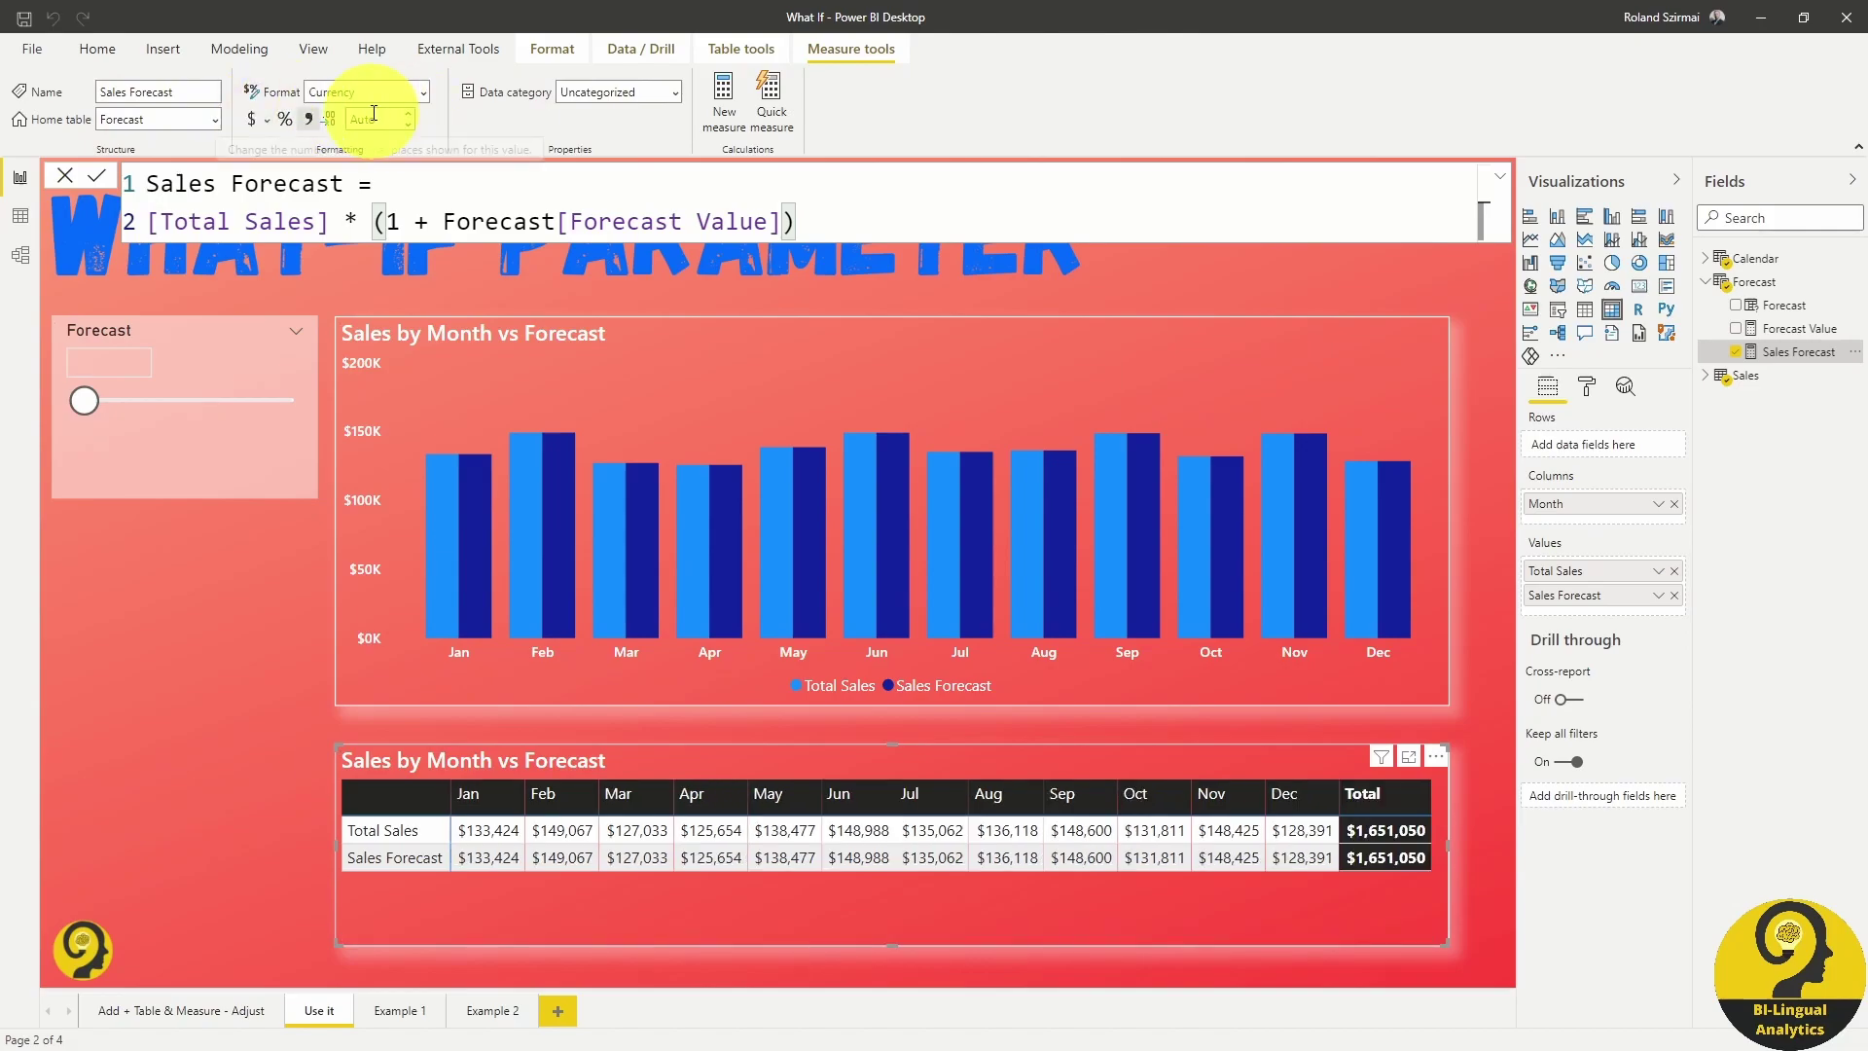
pyautogui.click(231, 595)
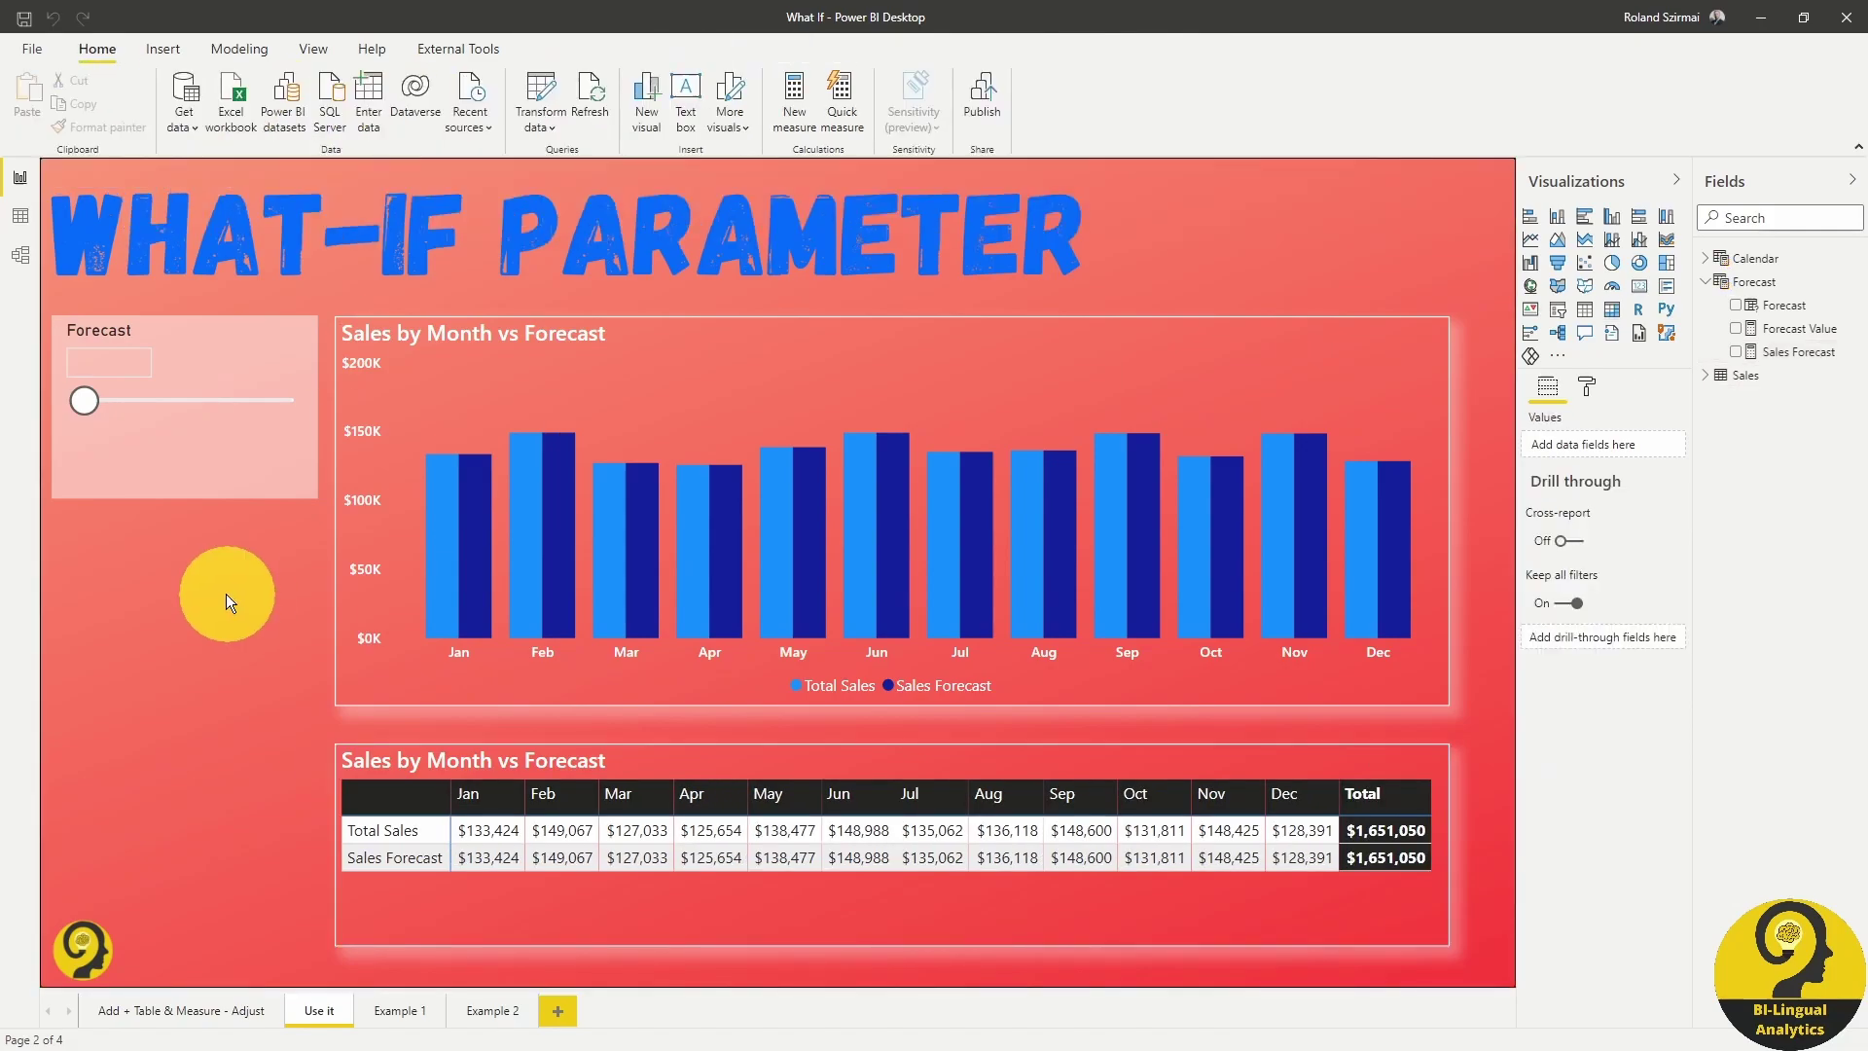
pyautogui.moveTo(84, 400); pyautogui.dragTo(210, 401)
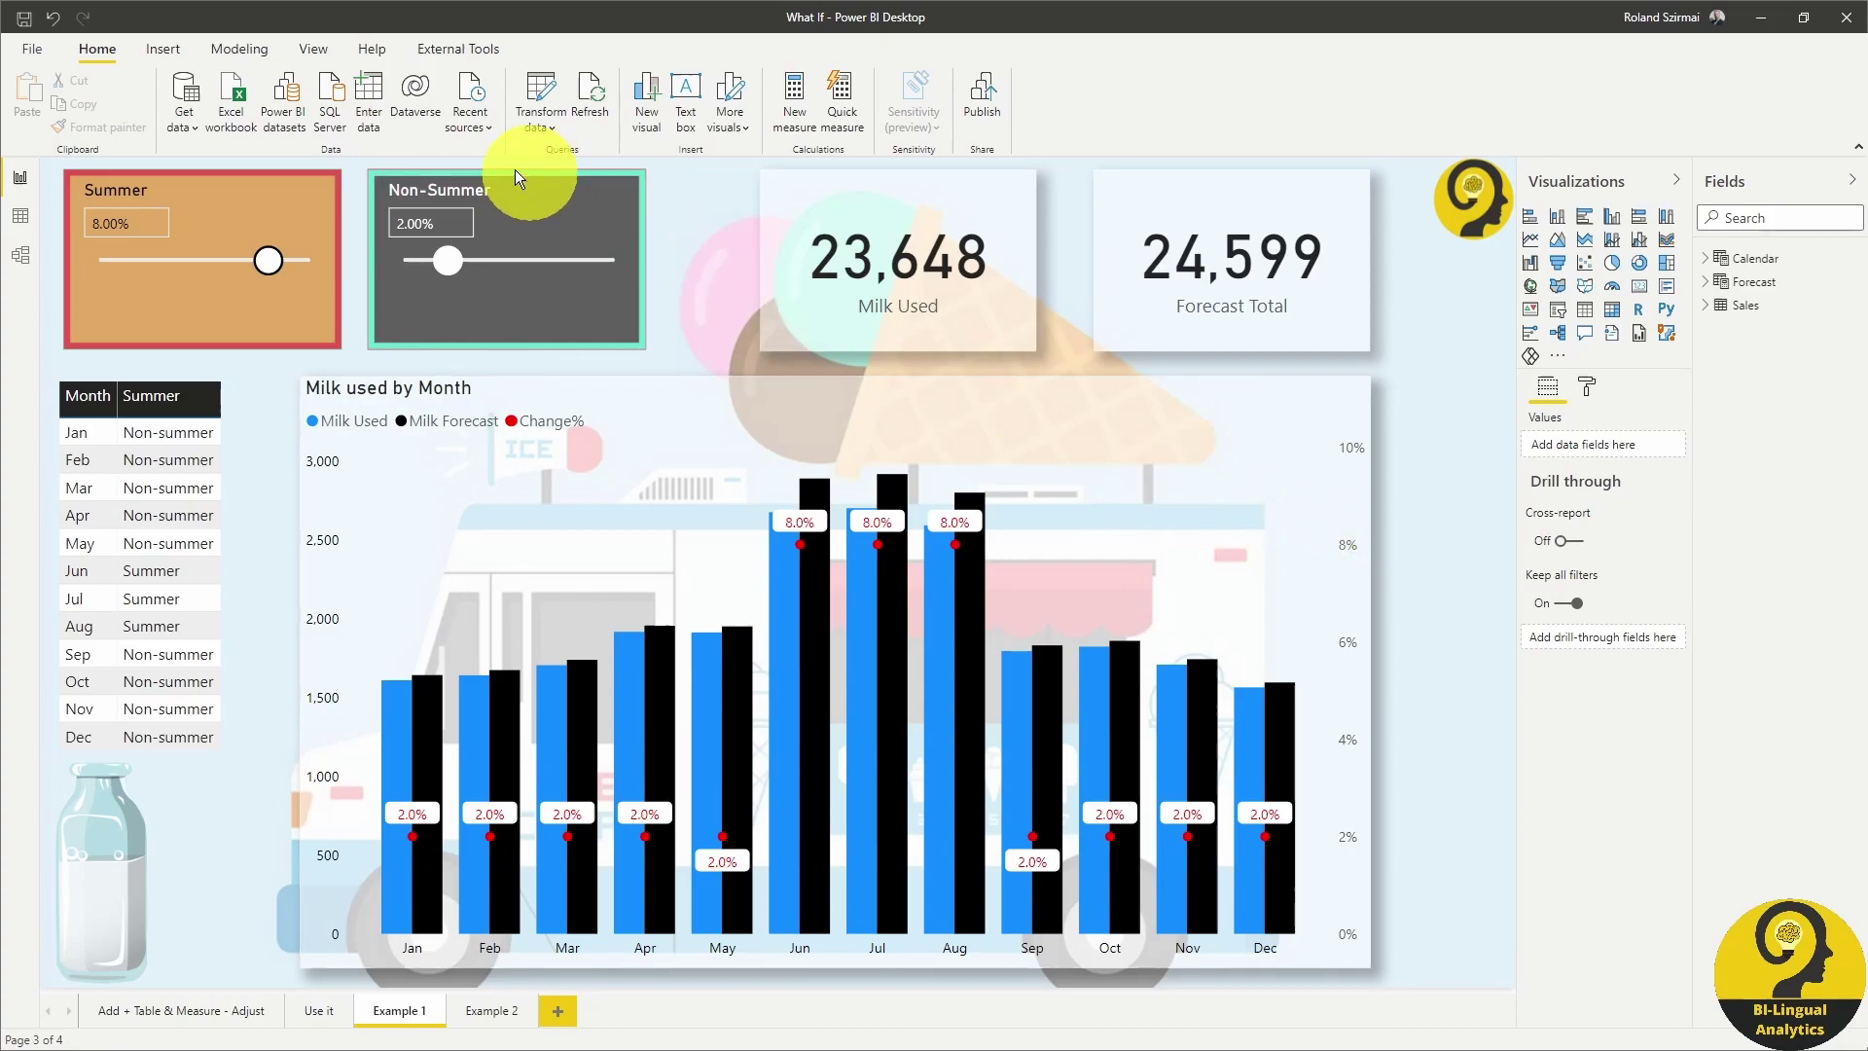
# - Set Non-Summer forecast to 4.00% and Summer to 10.00%, giving a 25,072 Forecast Total
pyautogui.moveTo(447, 259); pyautogui.dragTo(492, 261)
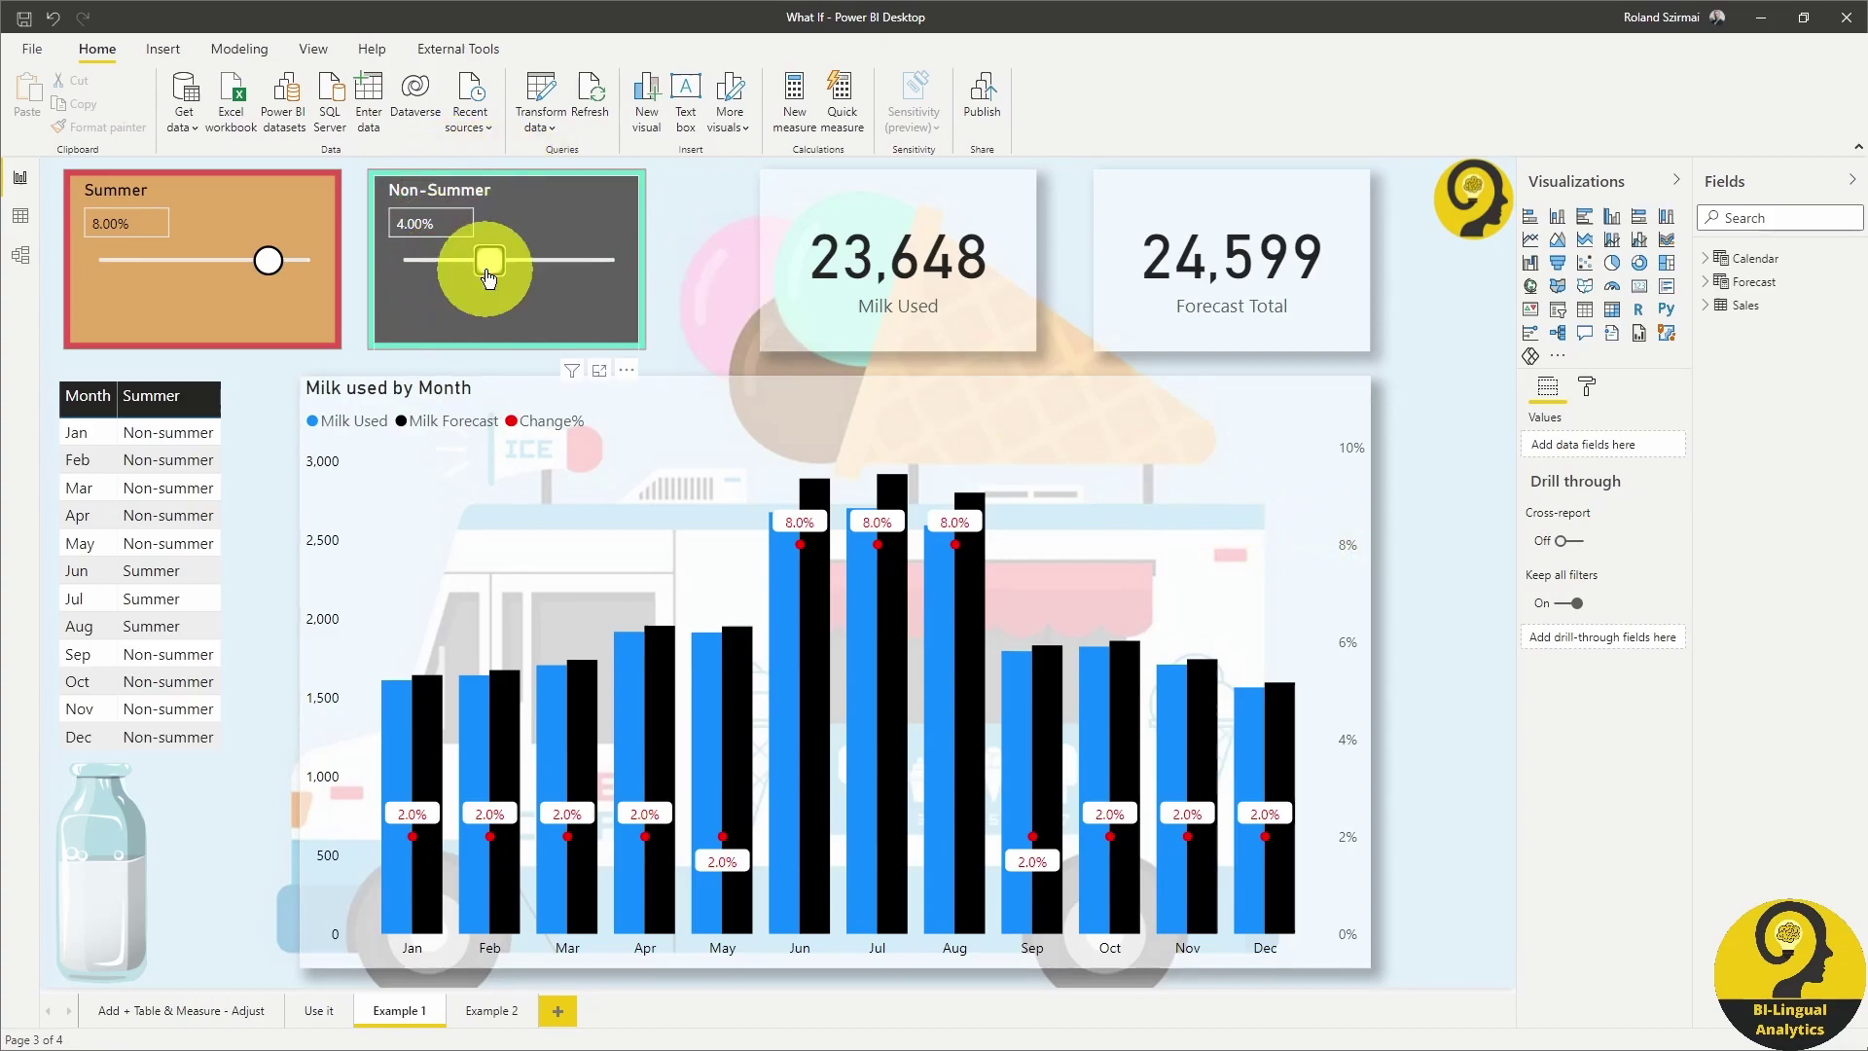
pyautogui.moveTo(269, 257); pyautogui.dragTo(310, 260)
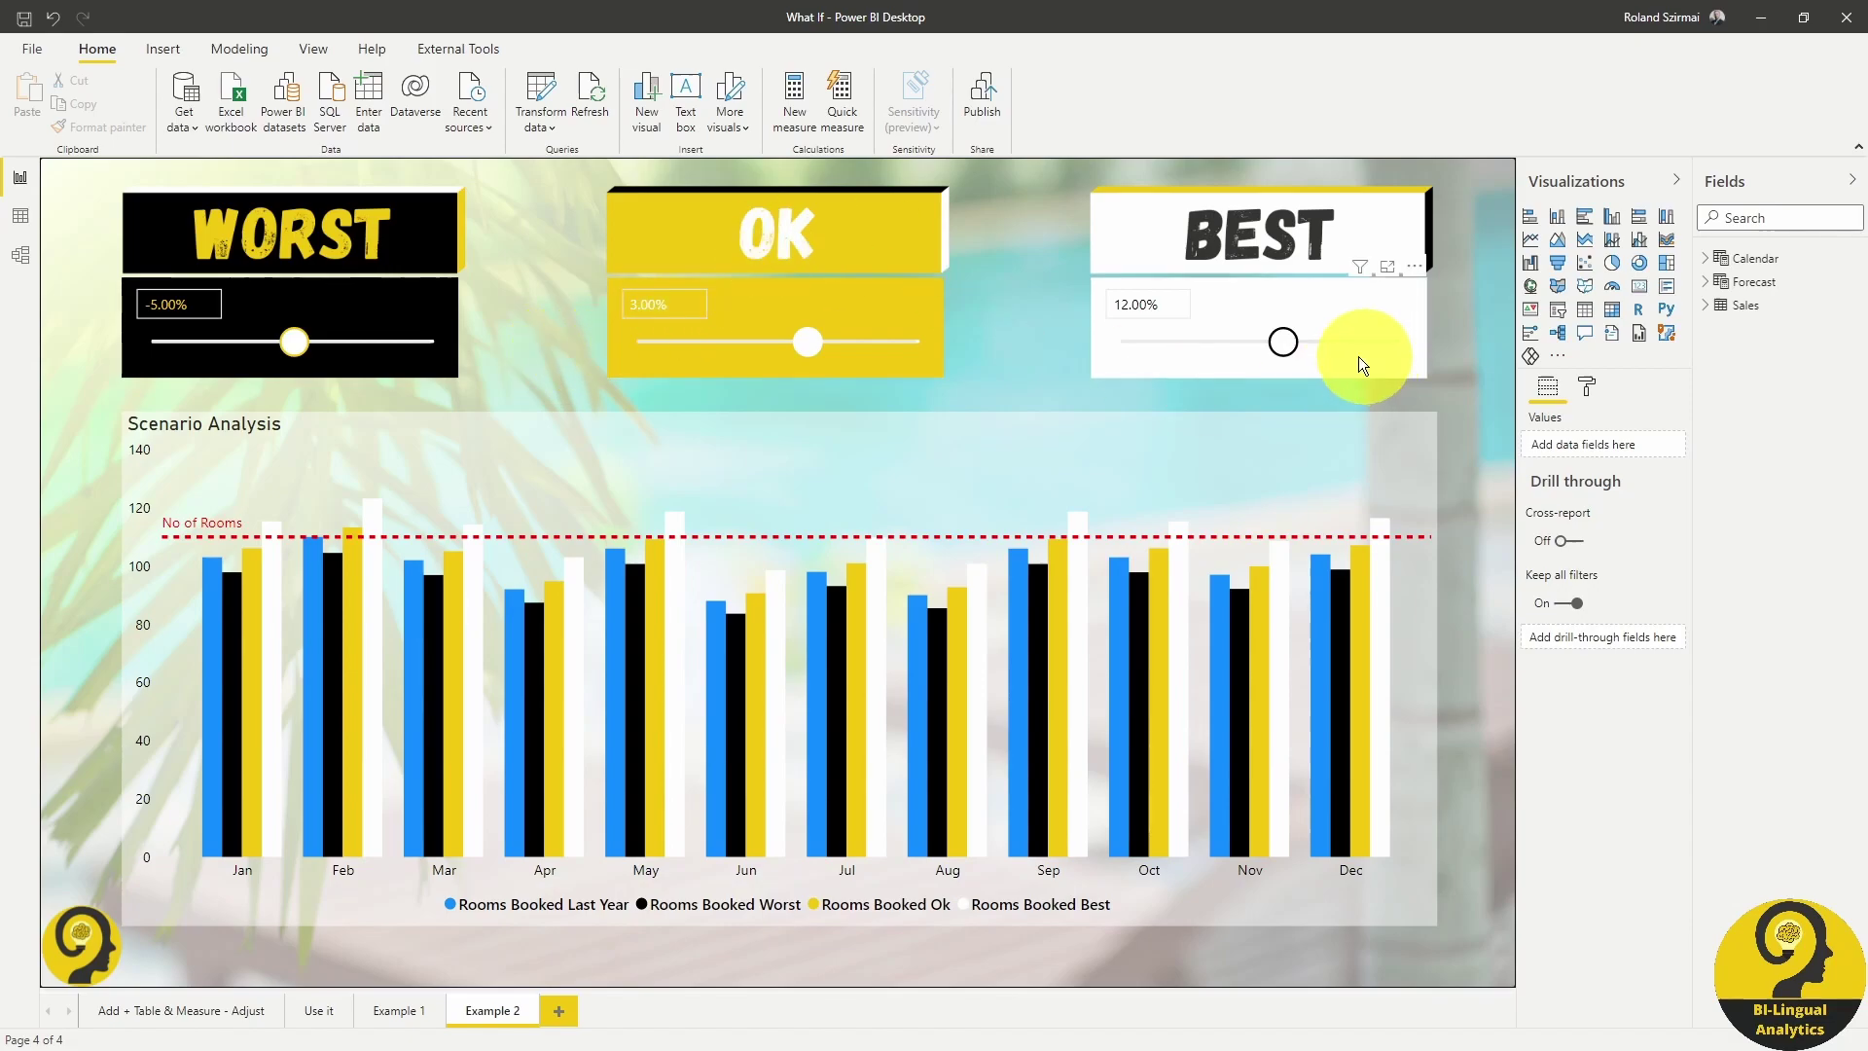
# - Set the scenario sliders to Best 8.00%, OK 2.00% and Worst -2.00%
pyautogui.moveTo(1282, 341); pyautogui.dragTo(1037, 339)
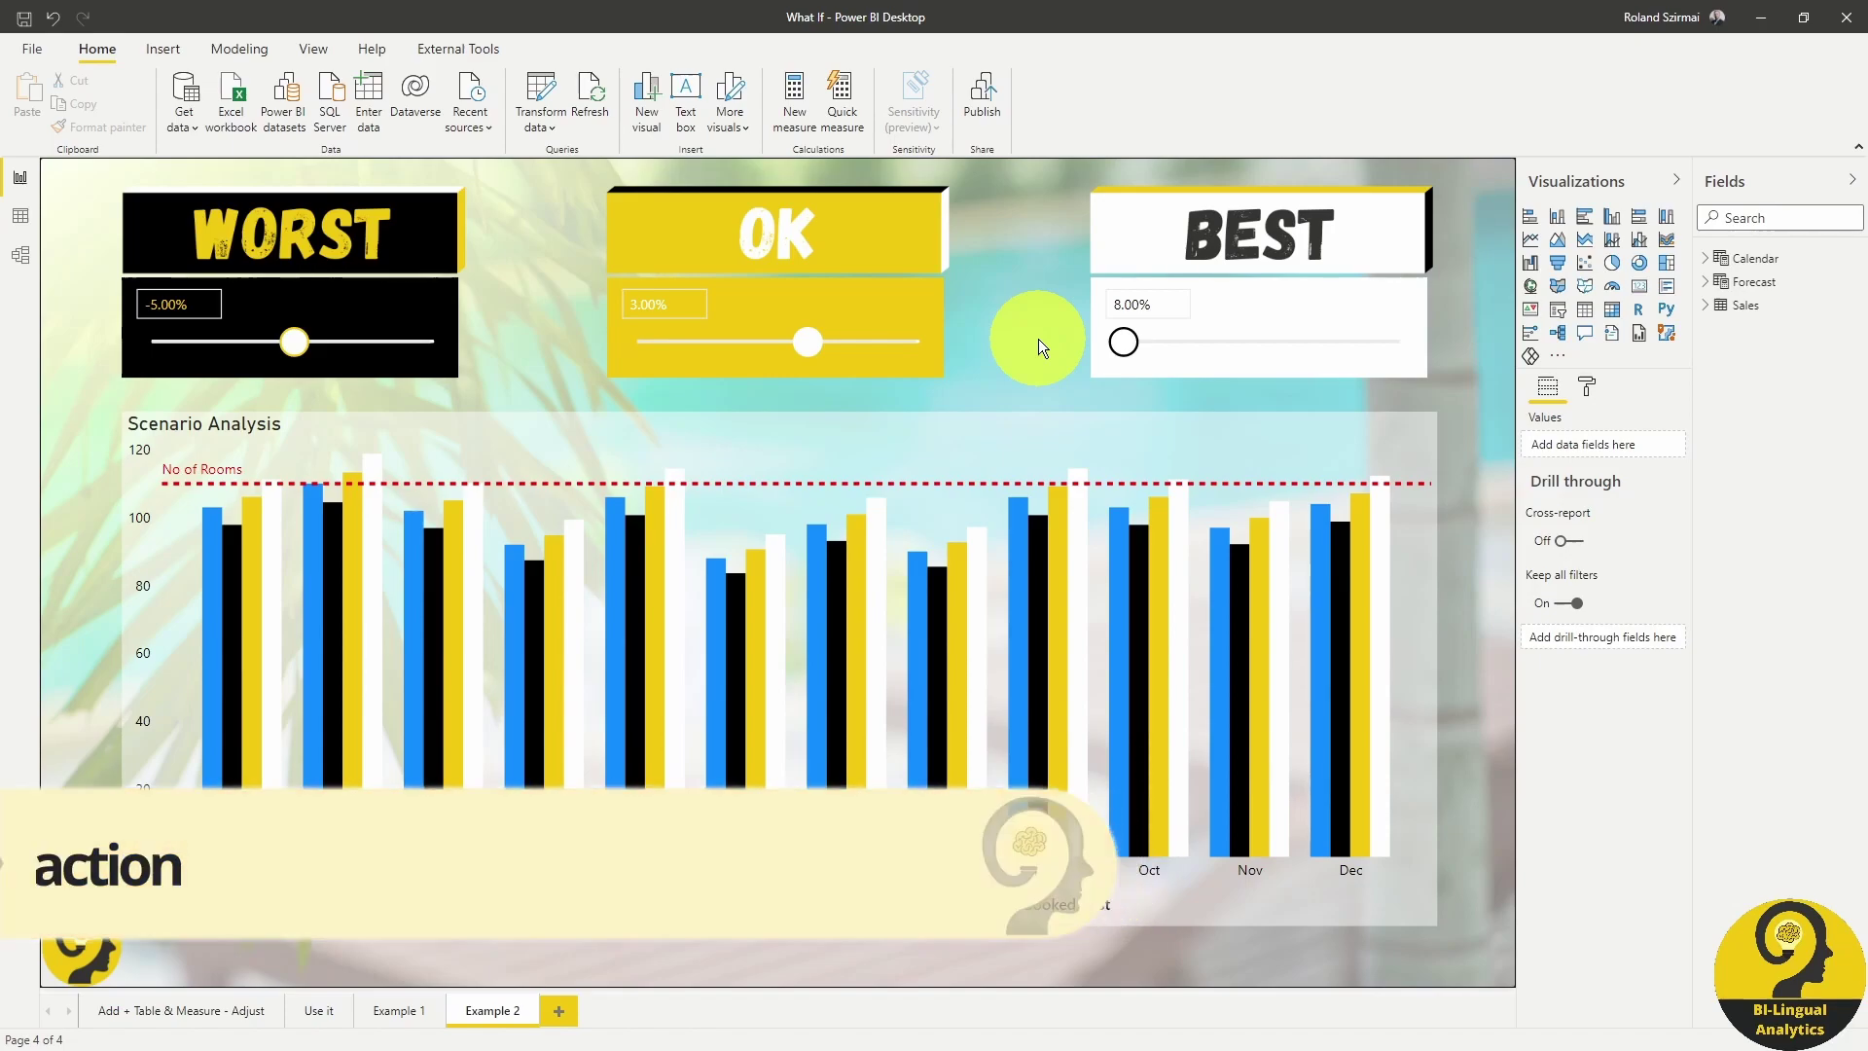
pyautogui.moveTo(807, 341); pyautogui.dragTo(751, 341)
pyautogui.moveTo(294, 342); pyautogui.dragTo(383, 348)
pyautogui.click(550, 335)
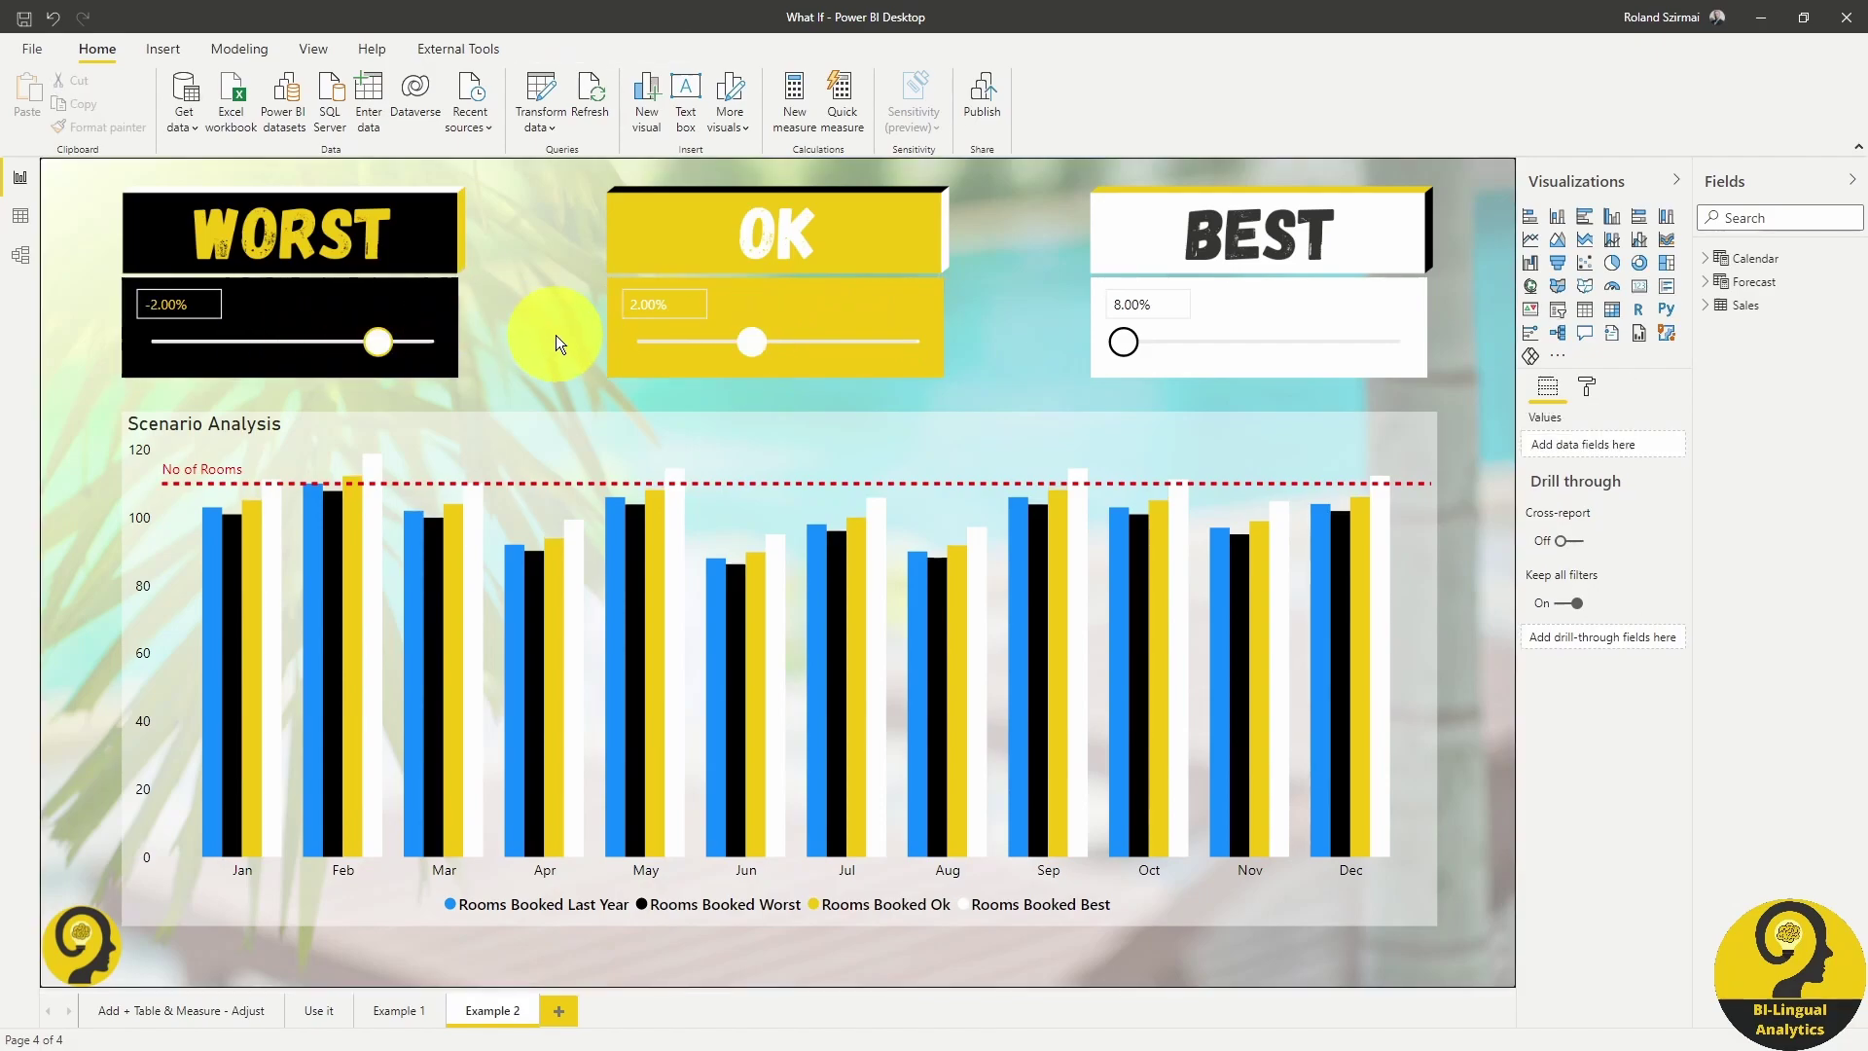